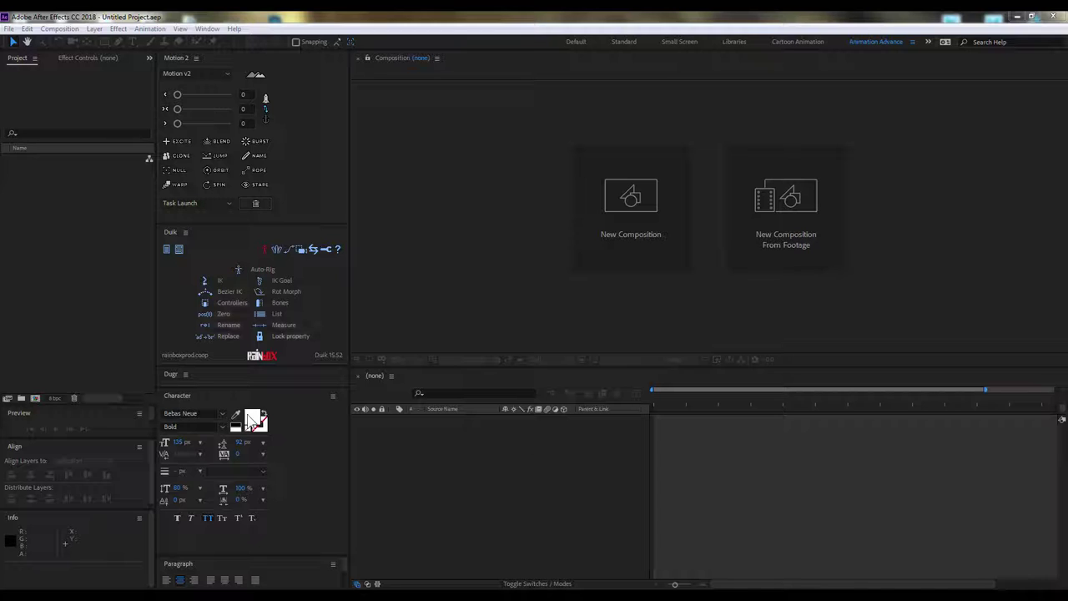
Step: Create a composition named 'TEXT ALONG PATH' and fit it in the viewer
{"action": "right_click", "coordinate": [64, 232]}
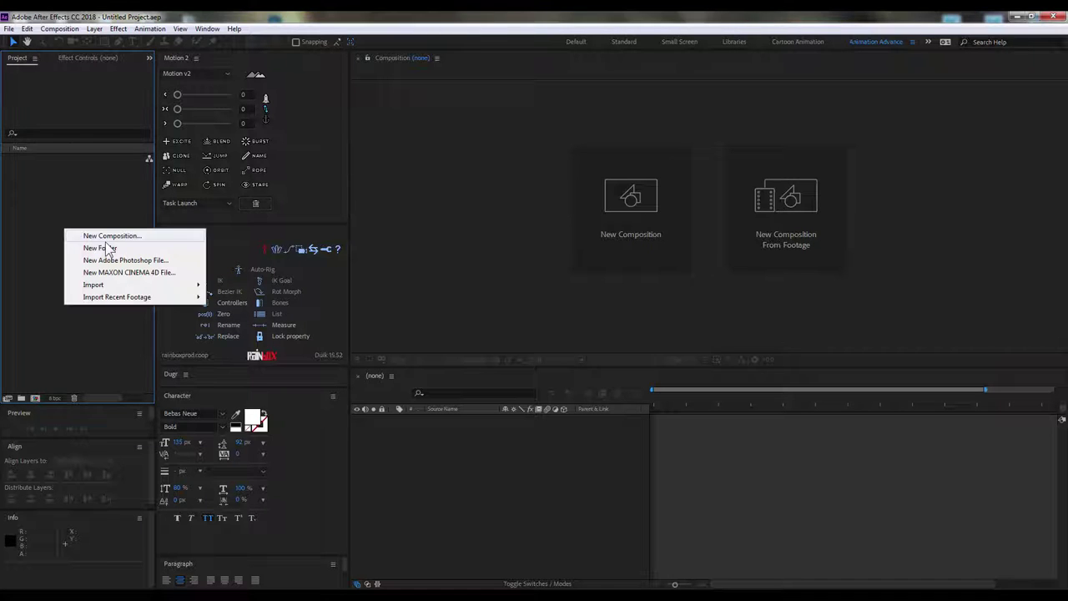
{"action": "left_click", "coordinate": [92, 235]}
{"action": "left_click_drag", "start_coordinate": [514, 52], "coordinate": [513, 63]}
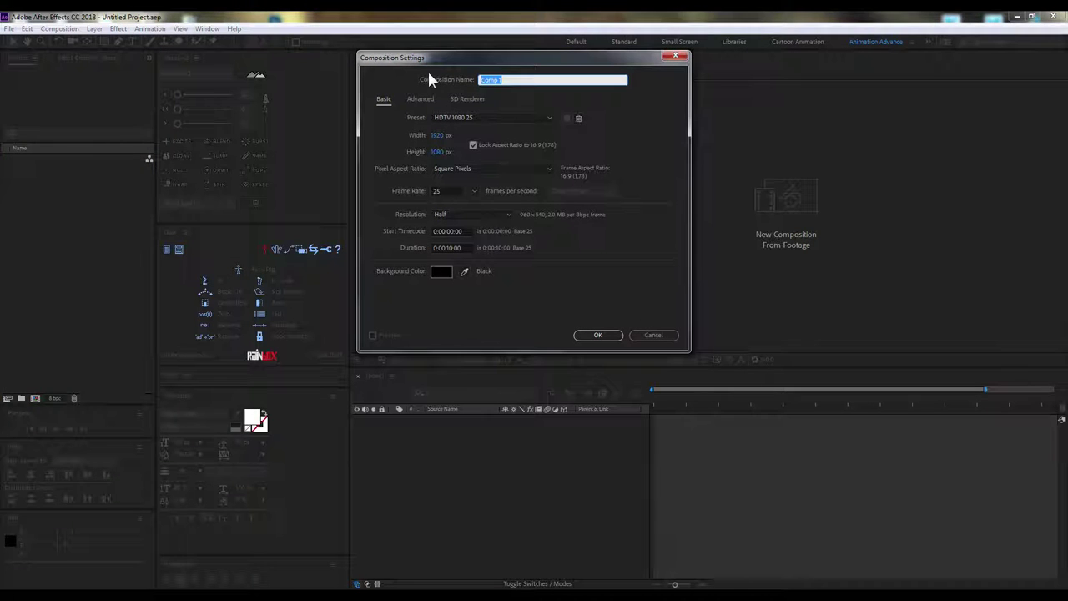
{"action": "type", "text": "TEXT ALO"}
{"action": "type", "text": "NG PATH"}
{"action": "left_click", "coordinate": [607, 334]}
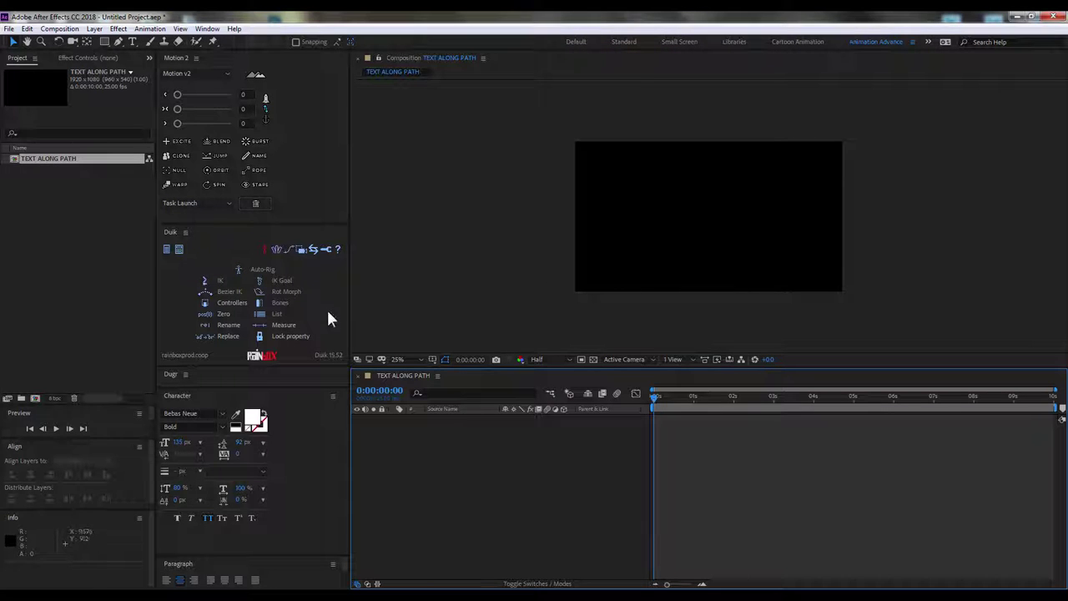
{"action": "left_click", "coordinate": [399, 359]}
{"action": "left_click", "coordinate": [409, 376]}
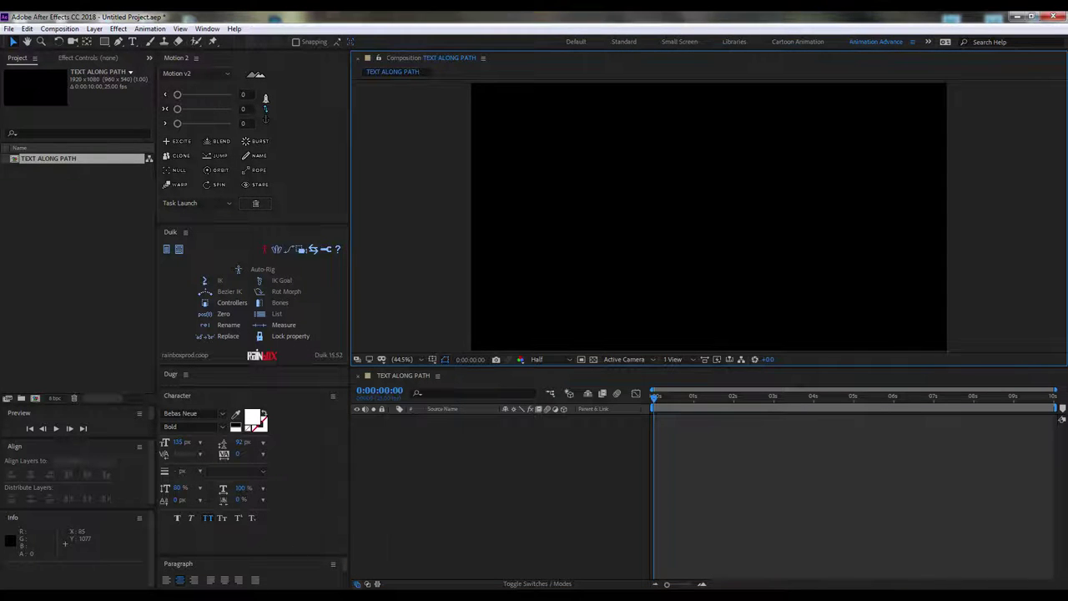
Step: Review the title and first step in the tutorial notes, then return to After Effects
{"action": "key", "text": "alt+Tab"}
{"action": "left_click_drag", "start_coordinate": [701, 107], "coordinate": [943, 107]}
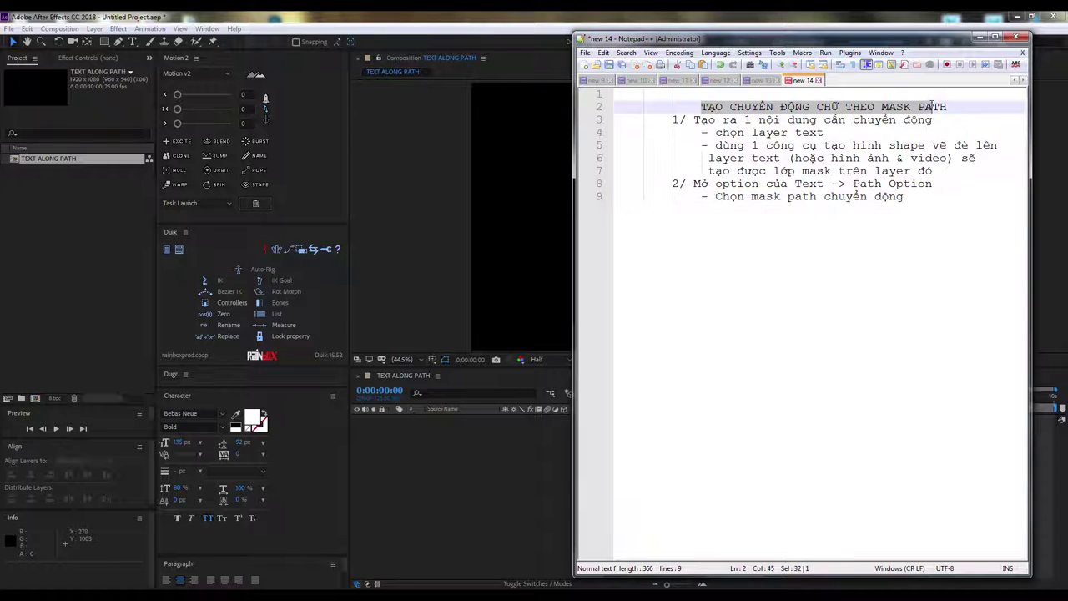
{"action": "left_click", "coordinate": [959, 107]}
{"action": "key", "text": "Return"}
{"action": "left_click_drag", "start_coordinate": [695, 133], "coordinate": [922, 133]}
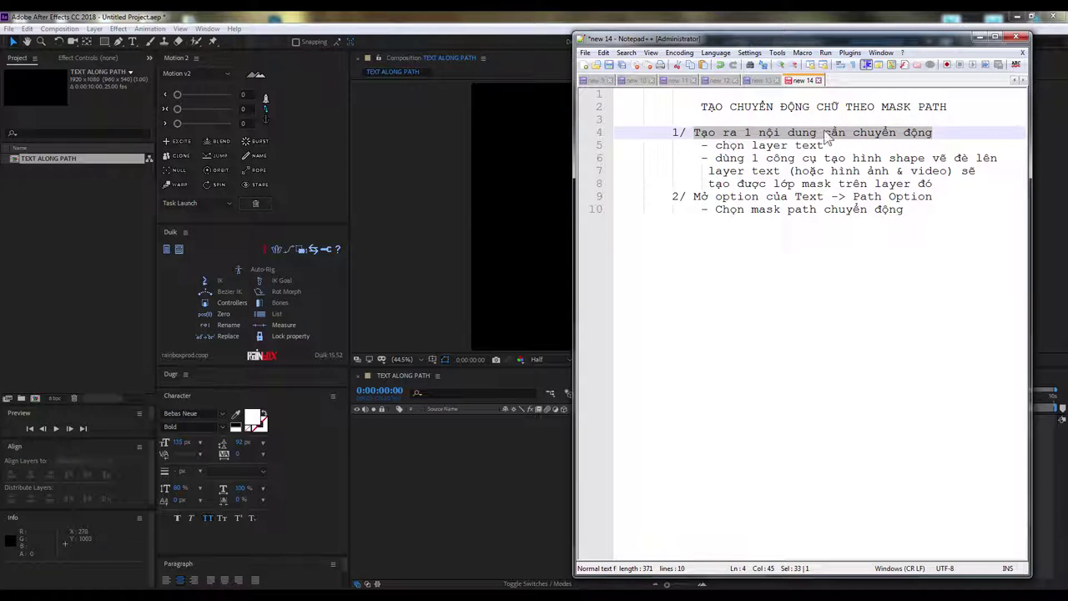
{"action": "left_click", "coordinate": [41, 180]}
Step: Add a new text layer and type the headline 'BẢN TIN 24H'
{"action": "left_click", "coordinate": [499, 481]}
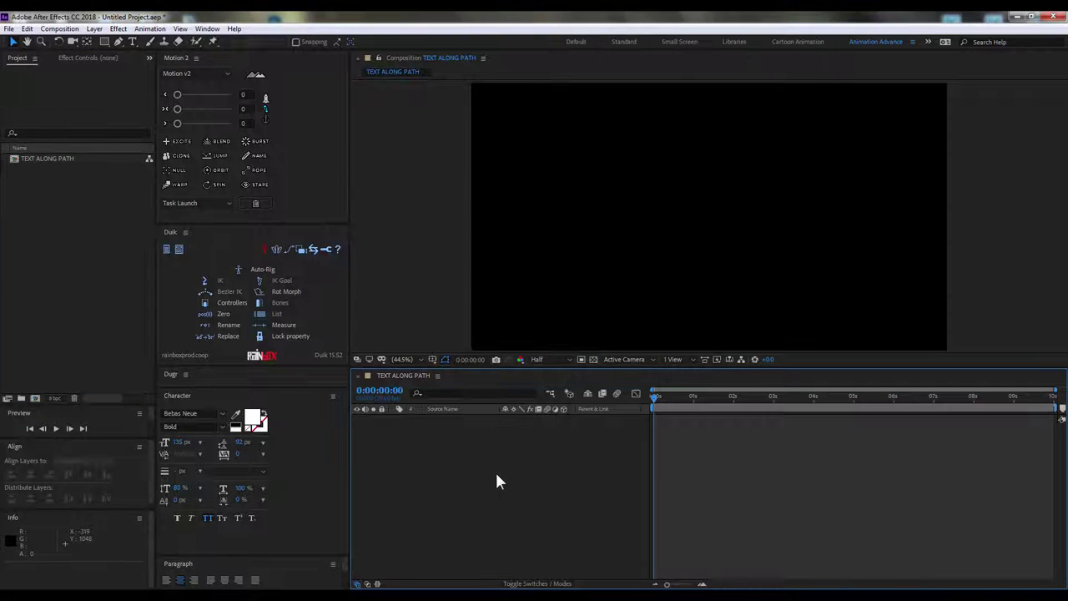
{"action": "right_click", "coordinate": [542, 443]}
{"action": "mouse_move", "coordinate": [567, 446]}
{"action": "left_click", "coordinate": [749, 465]}
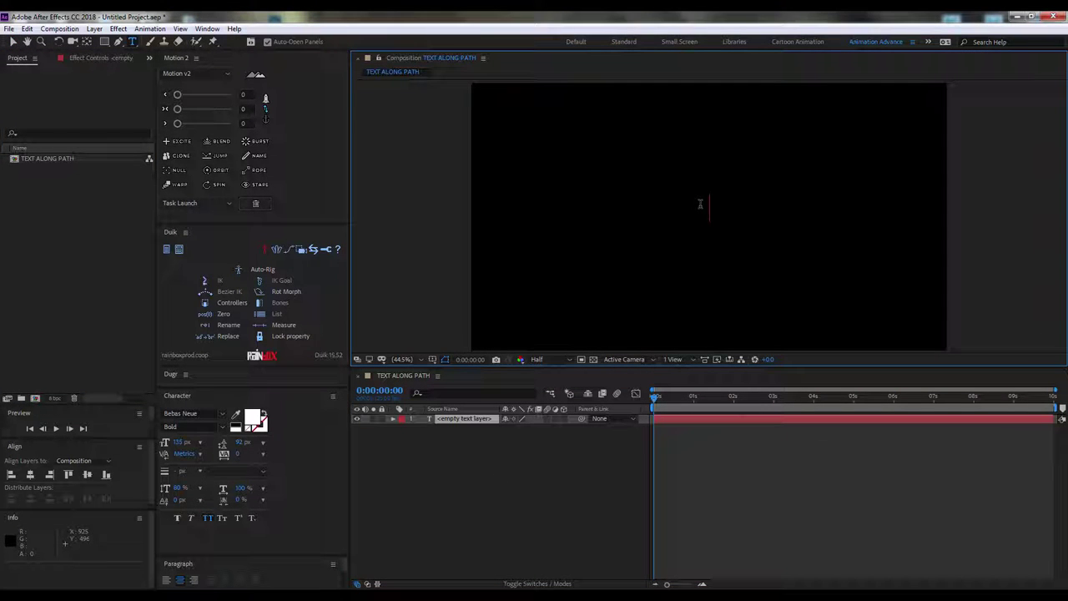
{"action": "type", "text": "move"}
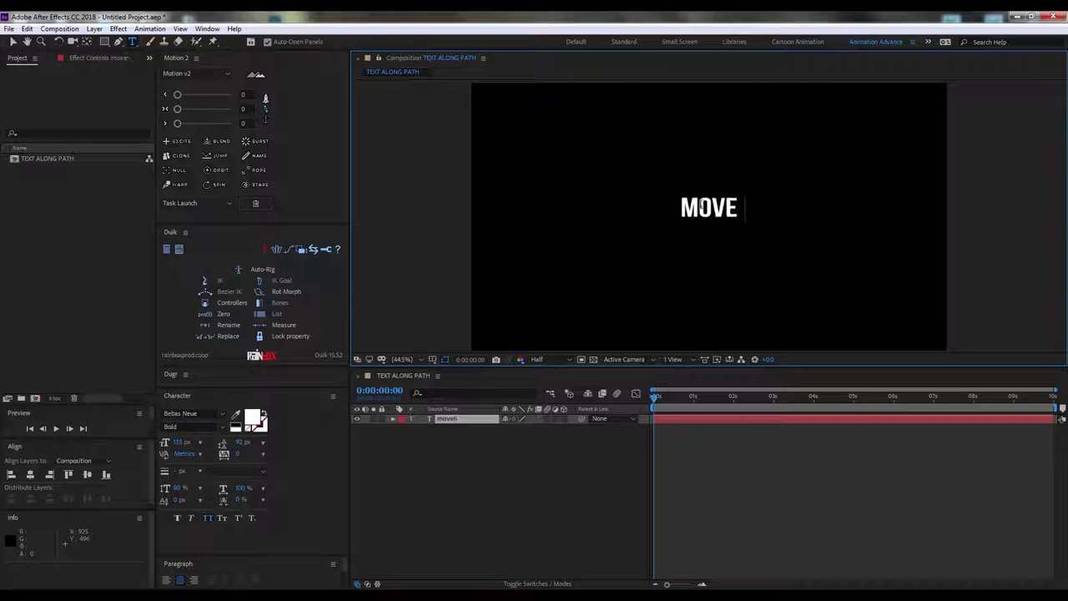
{"action": "type", "text": "nmen"}
{"action": "key", "text": "BackSpace"}
{"action": "key", "text": "BackSpace"}
{"action": "key", "text": "BackSpace"}
{"action": "key", "text": "BackSpace"}
{"action": "type", "text": "wcs"}
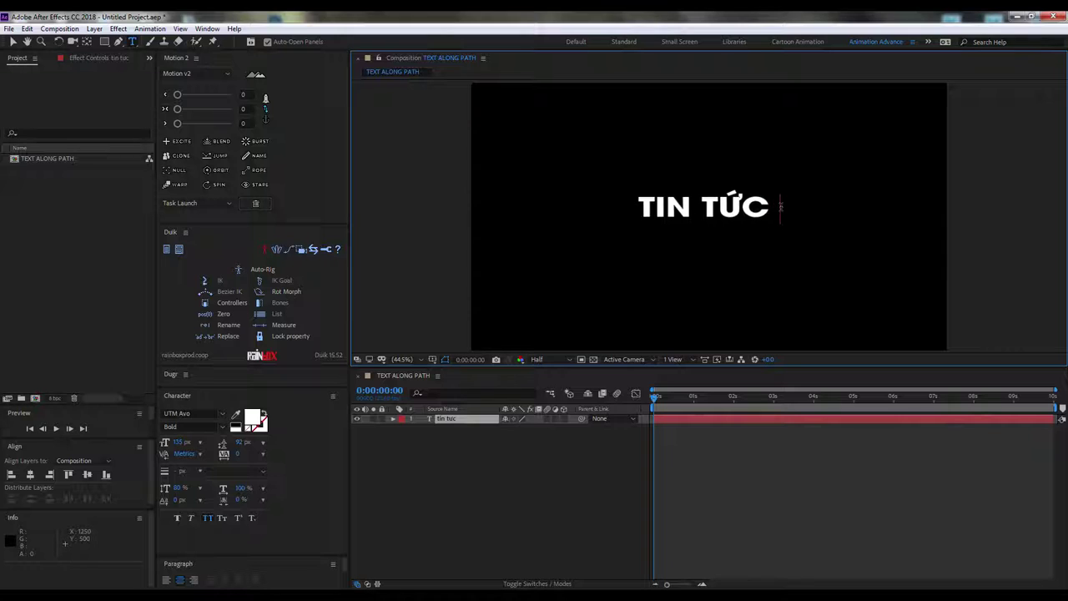
{"action": "type", "text": " 24h"}
{"action": "key", "text": "ctrl+a"}
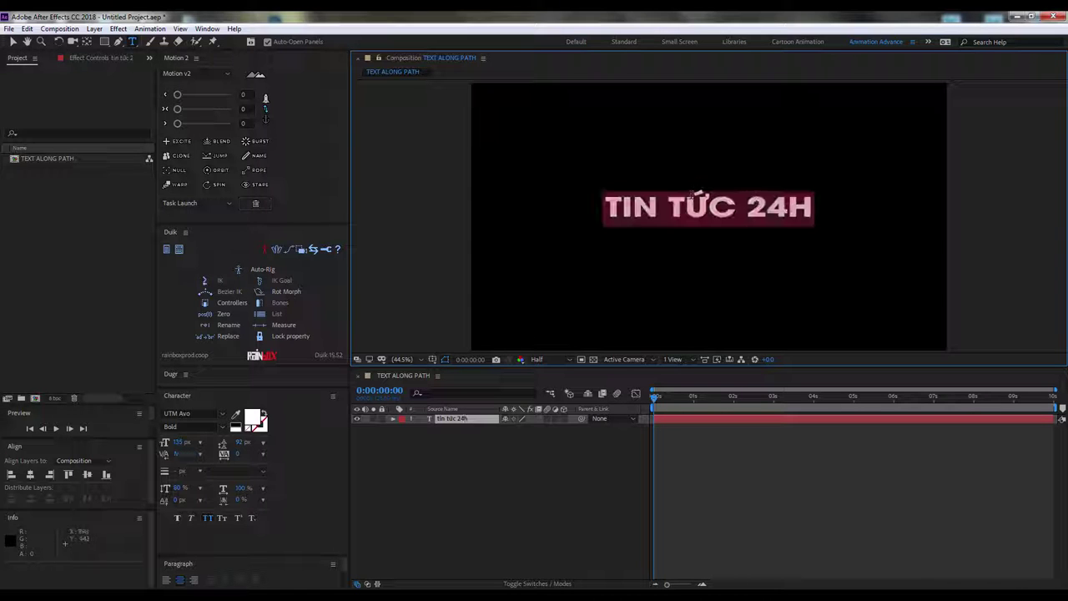
{"action": "left_click_drag", "start_coordinate": [738, 203], "coordinate": [544, 193]}
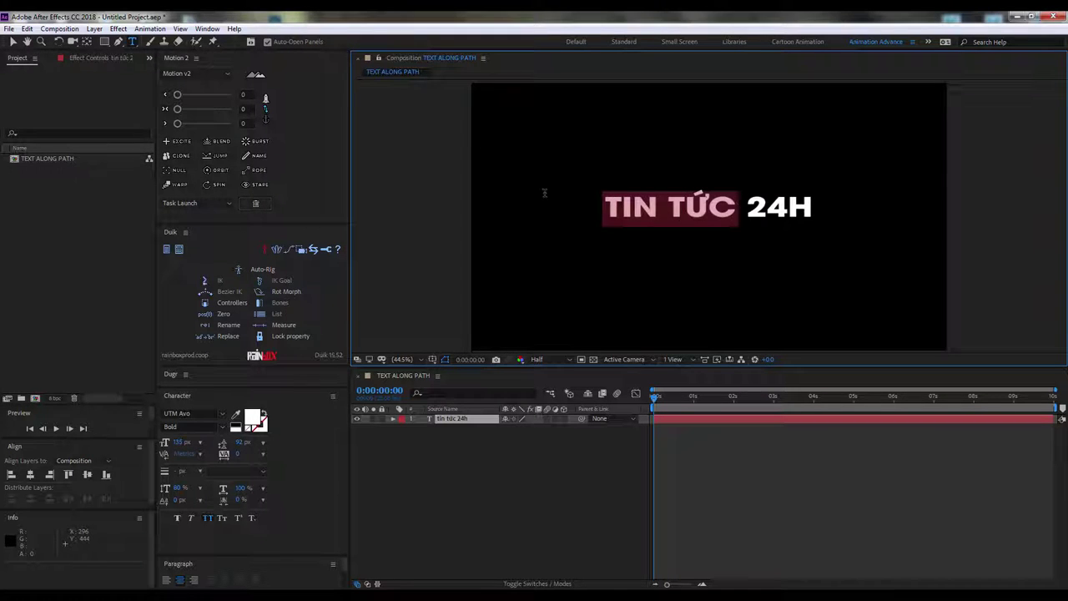
{"action": "type", "text": "bản tin"}
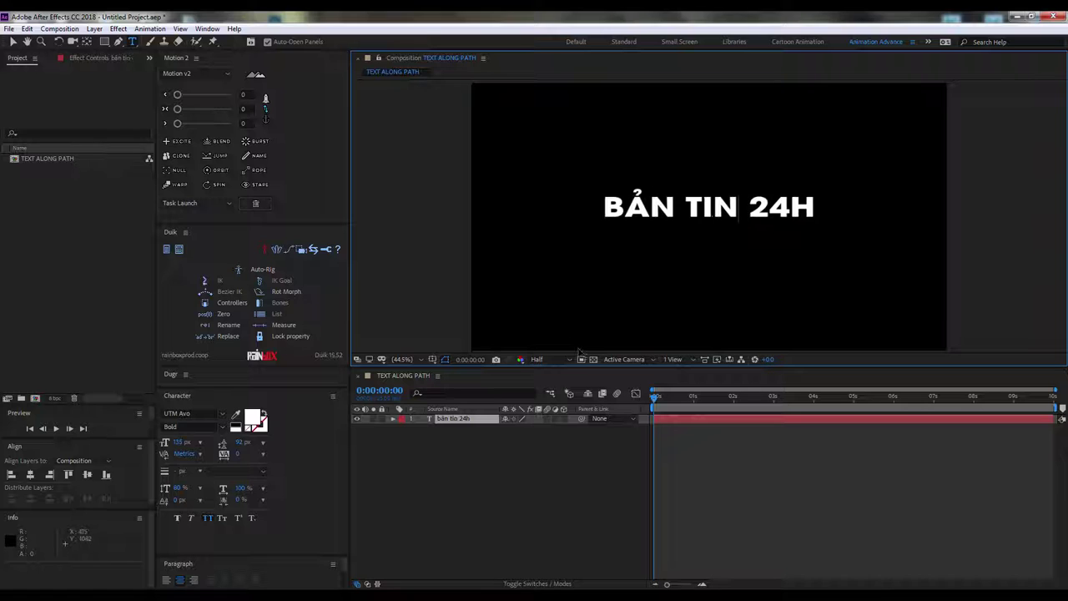
Step: Set the headline's tracking to -20 and finish editing the text
{"action": "key", "text": "ctrl+a"}
{"action": "left_click_drag", "start_coordinate": [240, 454], "coordinate": [244, 459]}
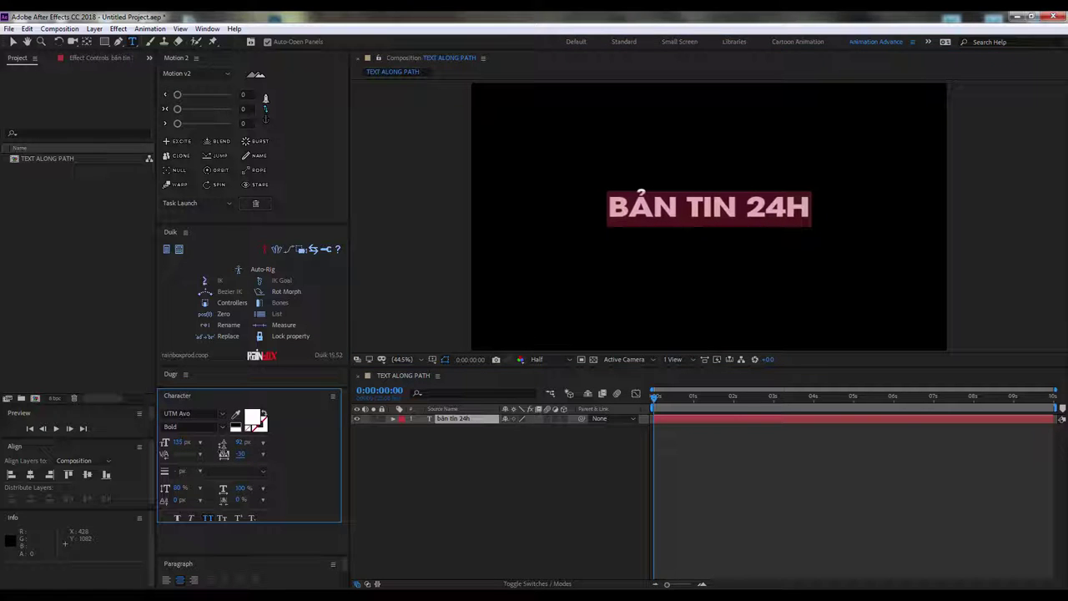
{"action": "left_click", "coordinate": [244, 457]}
{"action": "type", "text": "20"}
{"action": "key", "text": "Return"}
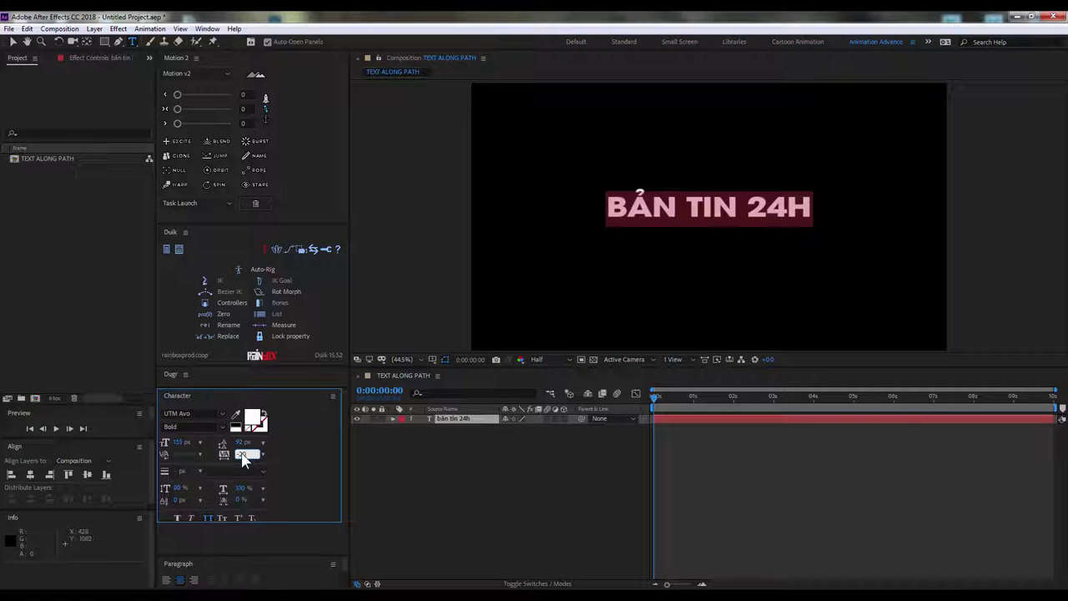
{"action": "key", "text": "Tab"}
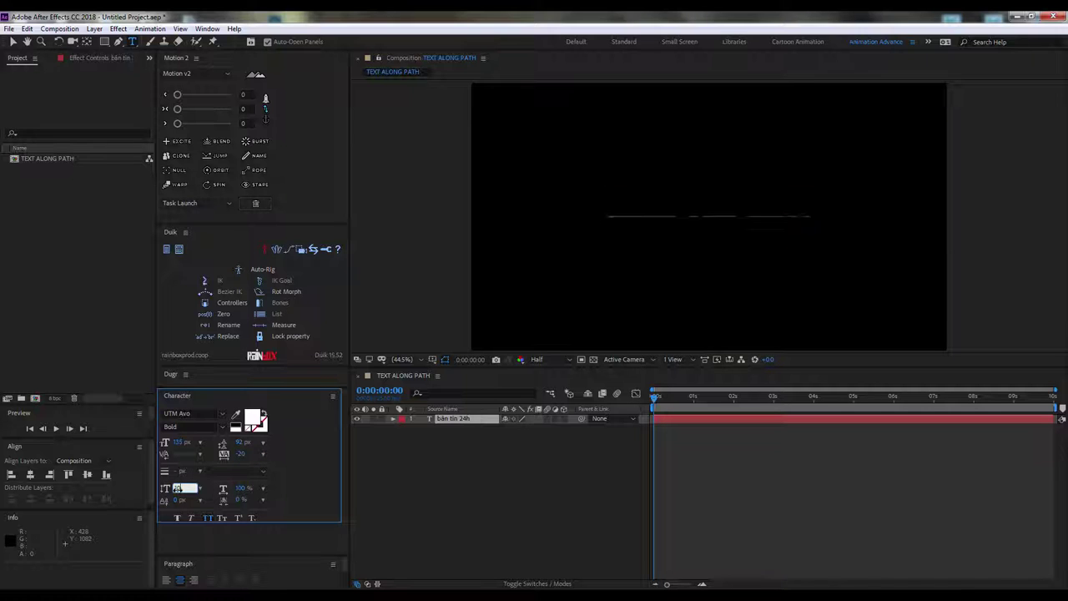
{"action": "key", "text": "Return"}
Step: Centre the text layer vertically in the composition, viewing at 50%
{"action": "left_click", "coordinate": [13, 42]}
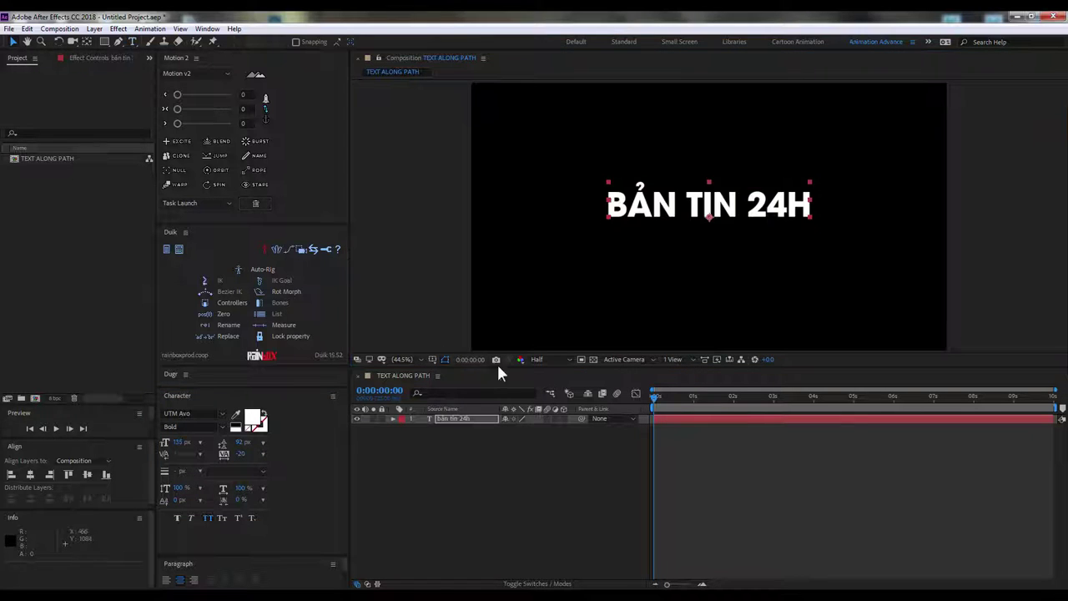
{"action": "left_click", "coordinate": [334, 121]}
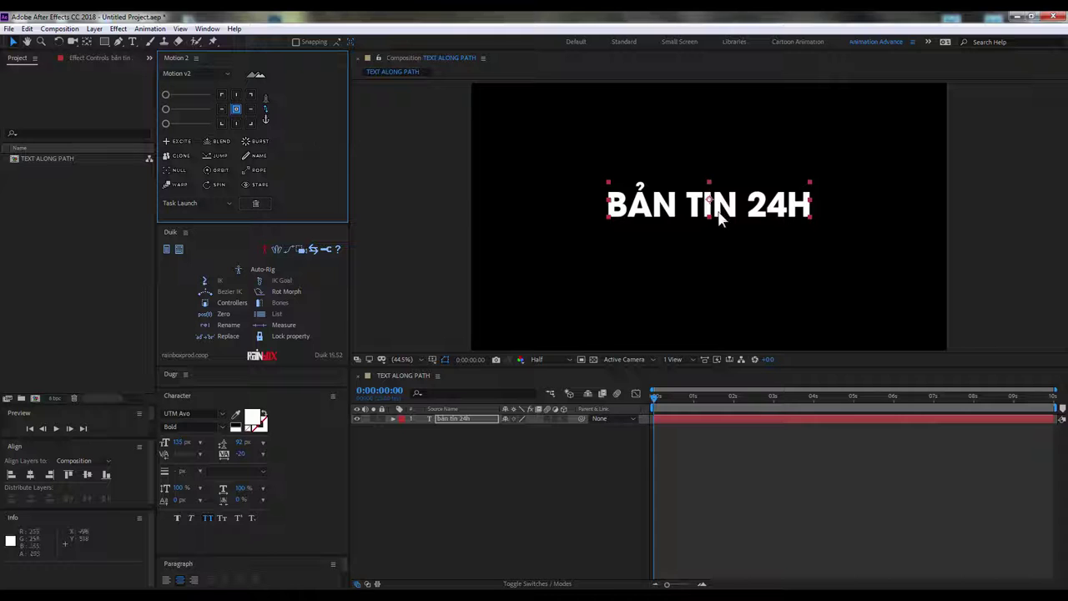
{"action": "left_click_drag", "start_coordinate": [751, 217], "coordinate": [750, 217]}
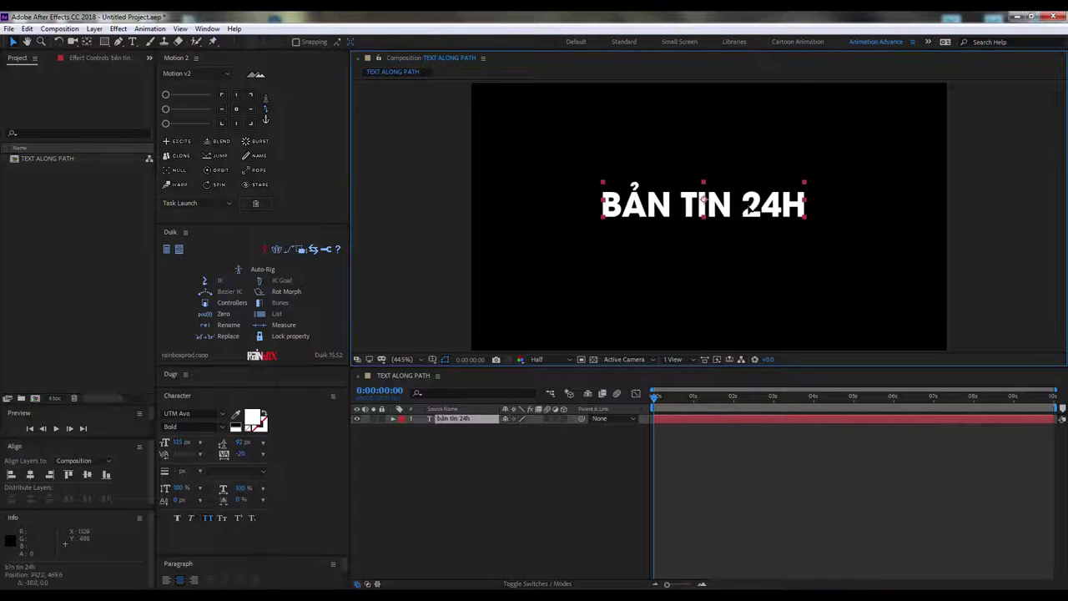
{"action": "key", "text": "comma"}
{"action": "key", "text": "comma"}
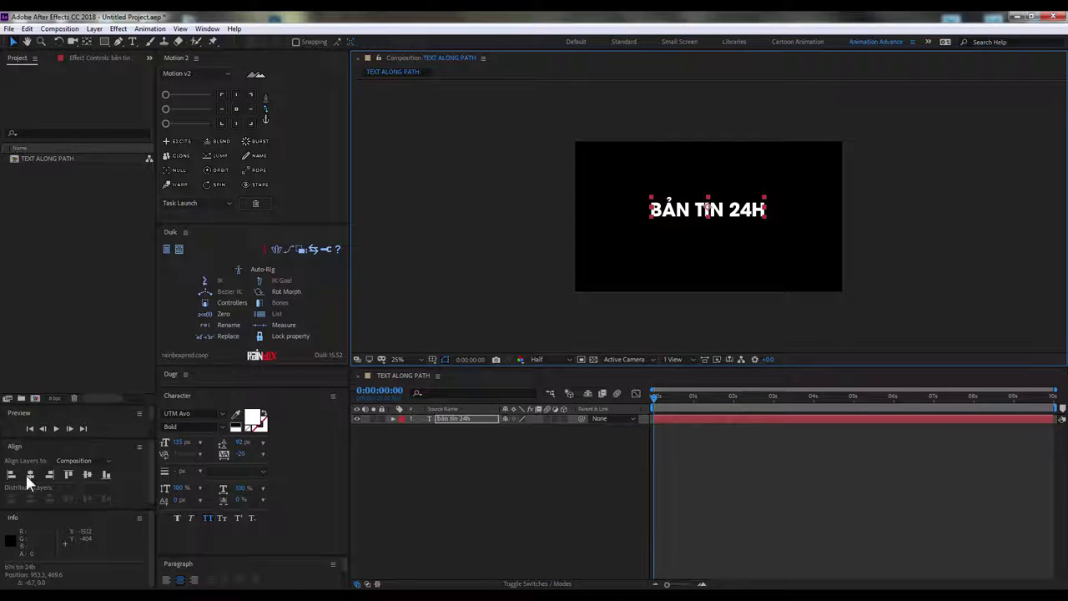
{"action": "left_click", "coordinate": [88, 474]}
{"action": "left_click", "coordinate": [560, 528]}
{"action": "key", "text": "period"}
{"action": "key", "text": "period"}
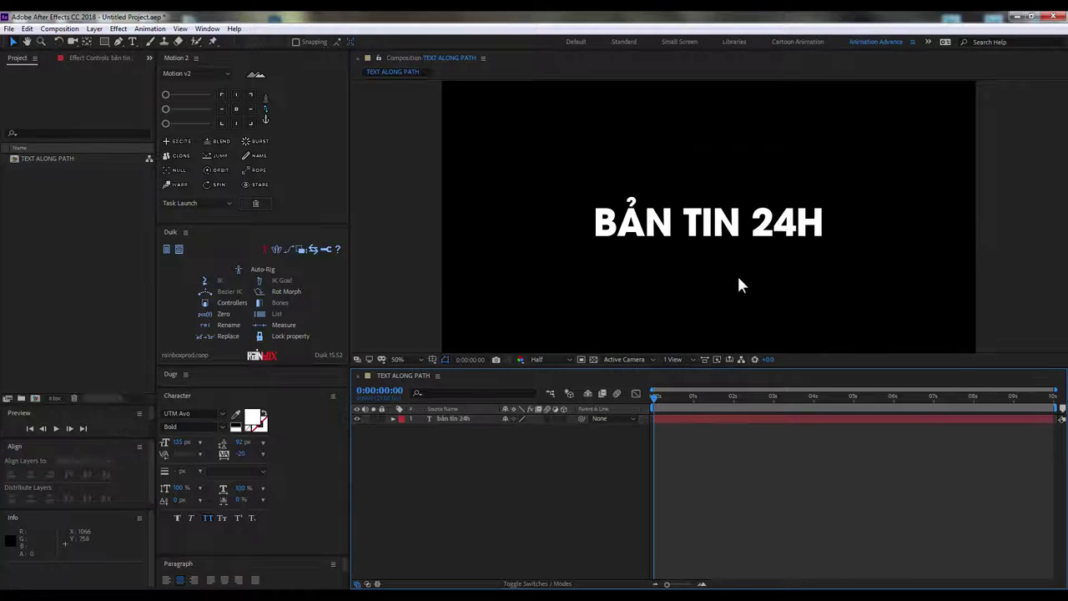
Step: Check the mask-drawing step in the notes and reselect the text layer
{"action": "key", "text": "alt+Tab"}
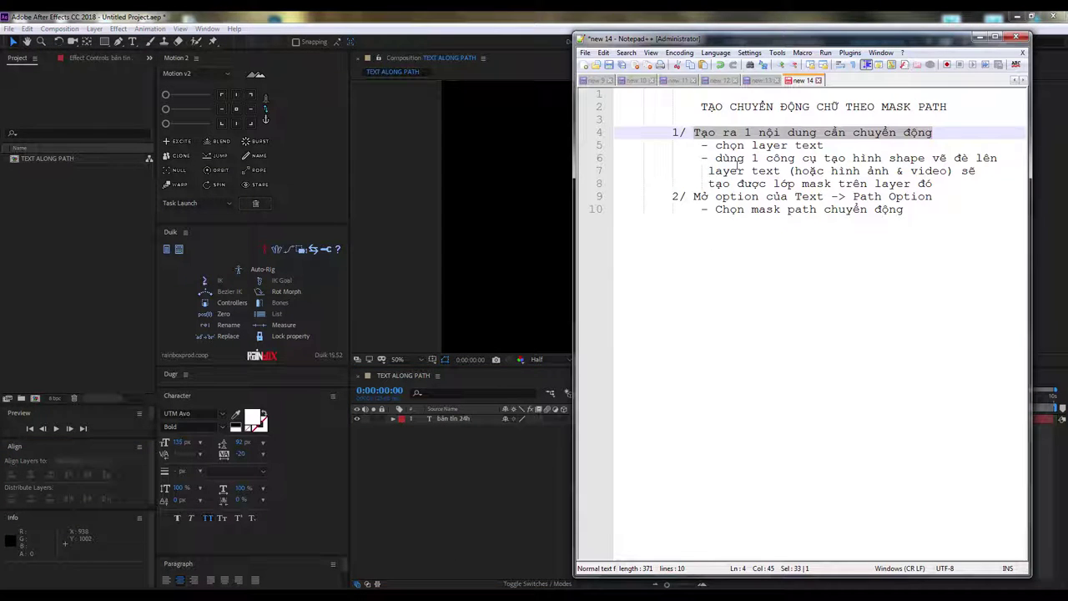
{"action": "mouse_move", "coordinate": [715, 159]}
{"action": "left_mouse_down"}
{"action": "mouse_move", "coordinate": [989, 170]}
{"action": "mouse_move", "coordinate": [985, 187]}
{"action": "left_mouse_up"}
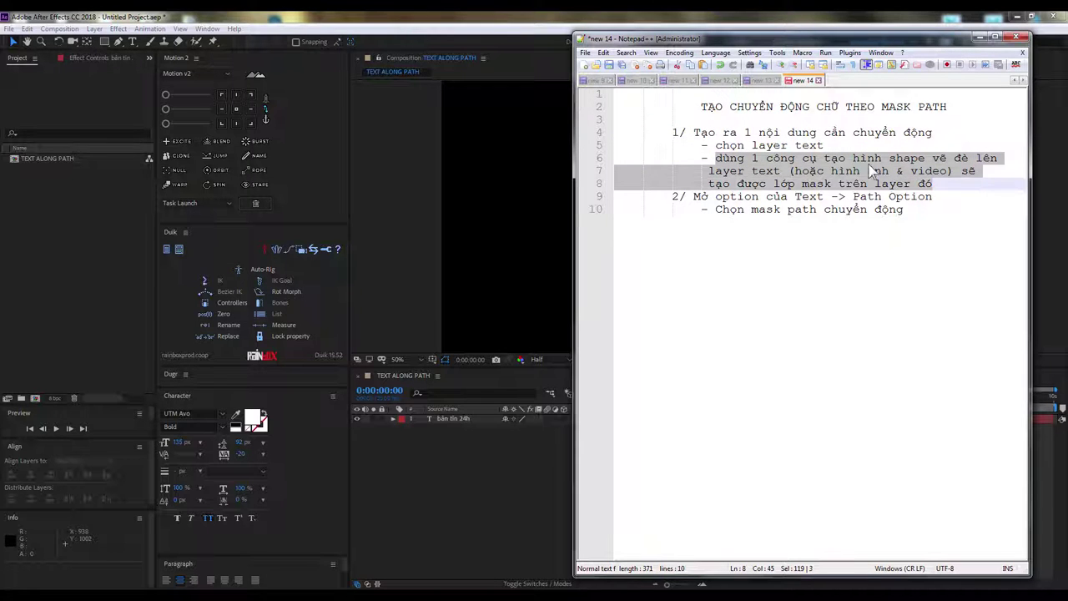
{"action": "left_click", "coordinate": [448, 418]}
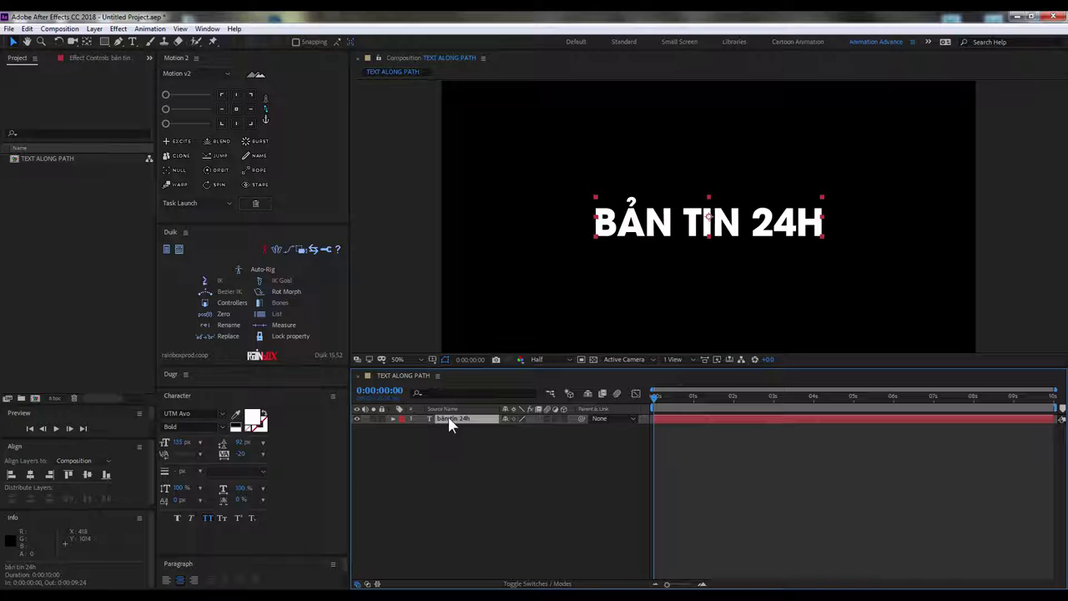
Step: Draw a circular Mask 1 over the headline with the Ellipse tool and collapse its Masks group
{"action": "left_click_drag", "start_coordinate": [104, 41], "coordinate": [138, 67]}
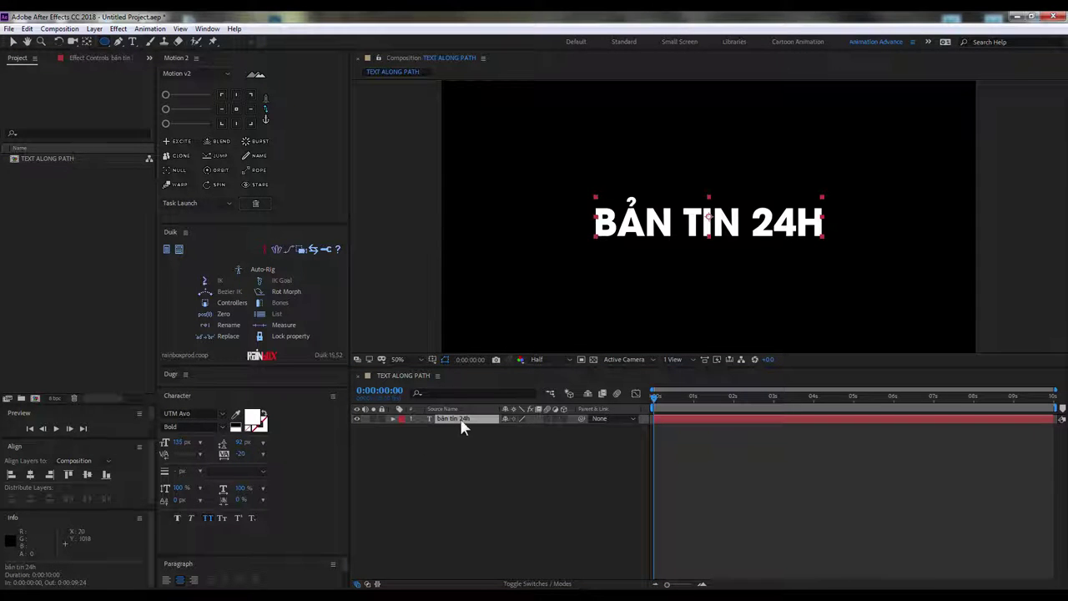
{"action": "mouse_move", "coordinate": [627, 148]}
{"action": "left_mouse_down"}
{"action": "mouse_move", "coordinate": [802, 291]}
{"action": "mouse_move", "coordinate": [856, 266]}
{"action": "mouse_move", "coordinate": [792, 274]}
{"action": "left_mouse_up"}
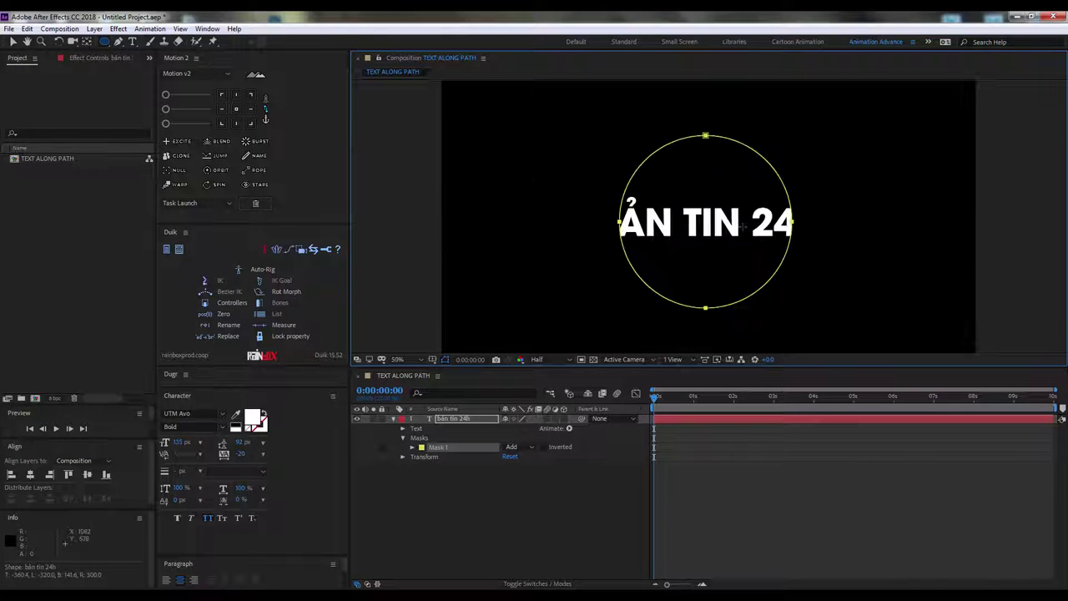
{"action": "scroll", "coordinate": [405, 356], "scroll_direction": "down", "scroll_amount": 2}
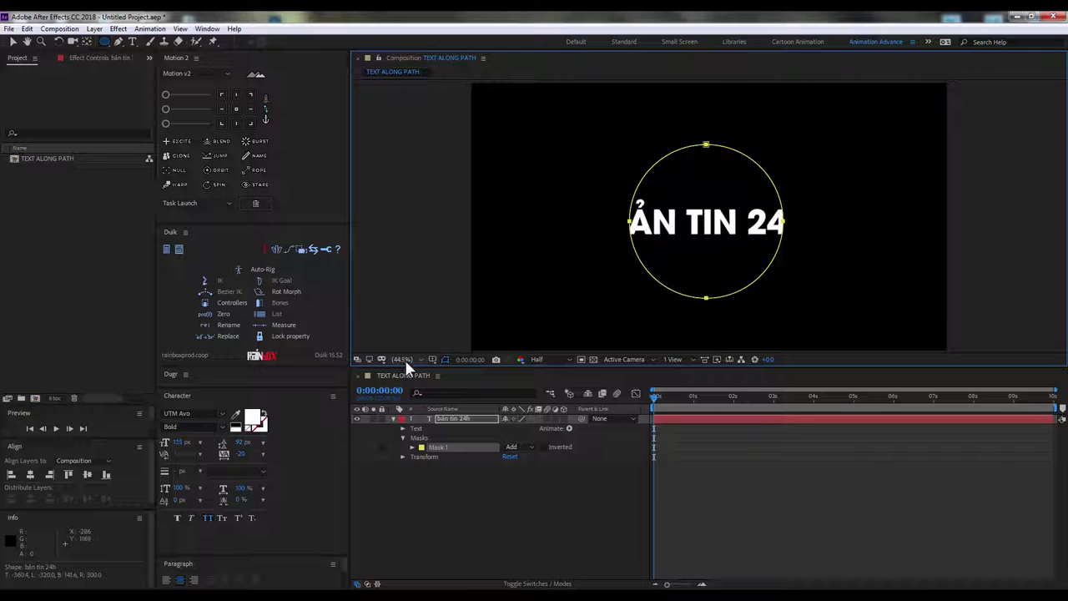
{"action": "left_click", "coordinate": [467, 418]}
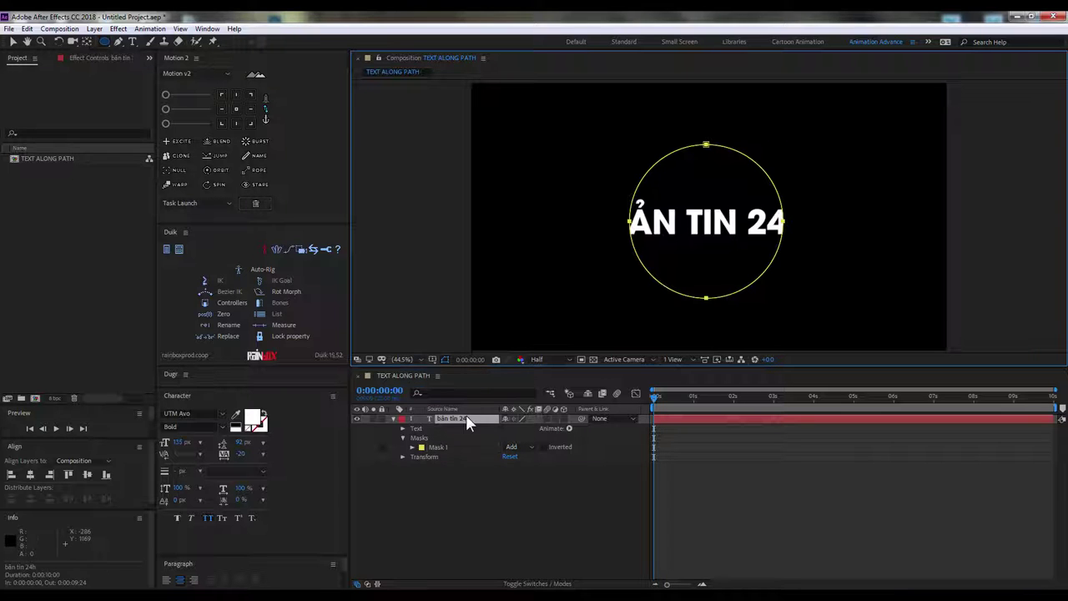
{"action": "left_click", "coordinate": [401, 438]}
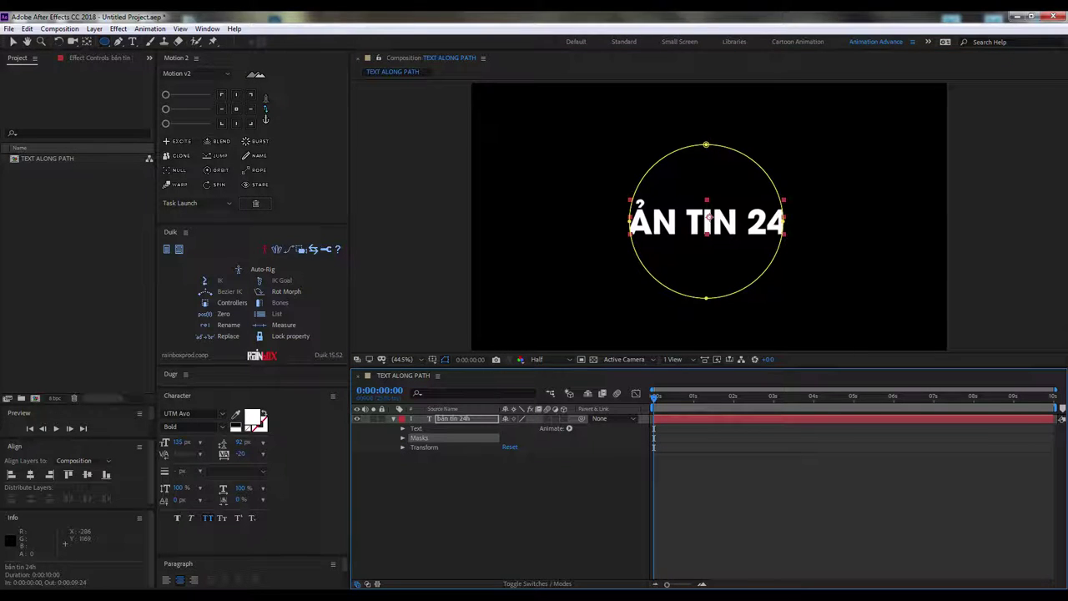
{"action": "key", "text": "alt+Tab"}
{"action": "left_click", "coordinate": [733, 186]}
Step: Highlight the mask step in the Notepad++ notes, then expand the text layer's masks
{"action": "left_click", "coordinate": [693, 197]}
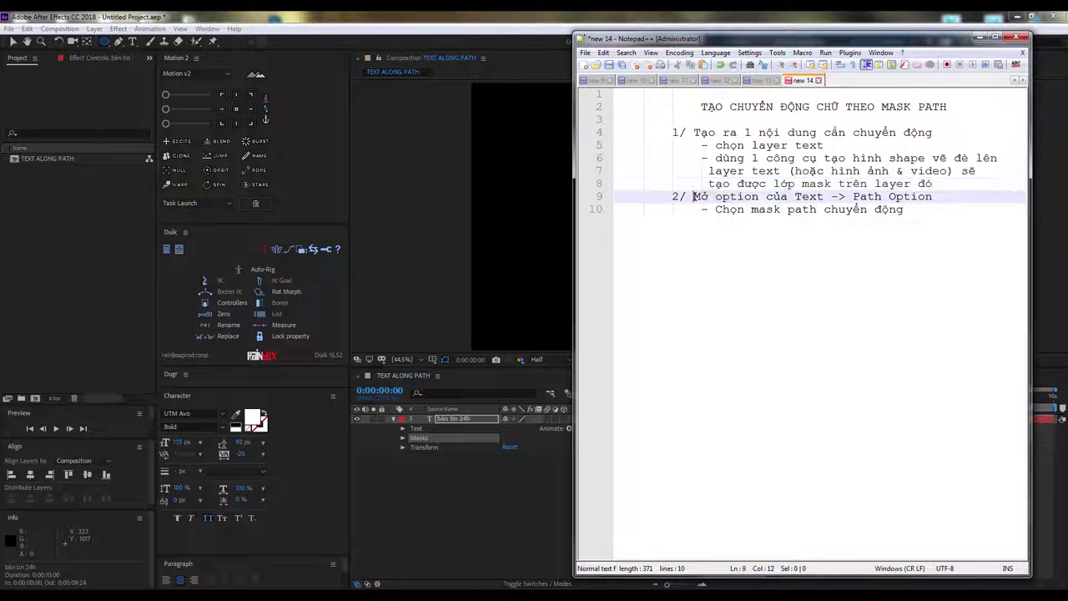
{"action": "left_click_drag", "start_coordinate": [693, 196], "coordinate": [824, 196]}
{"action": "left_click", "coordinate": [837, 183]}
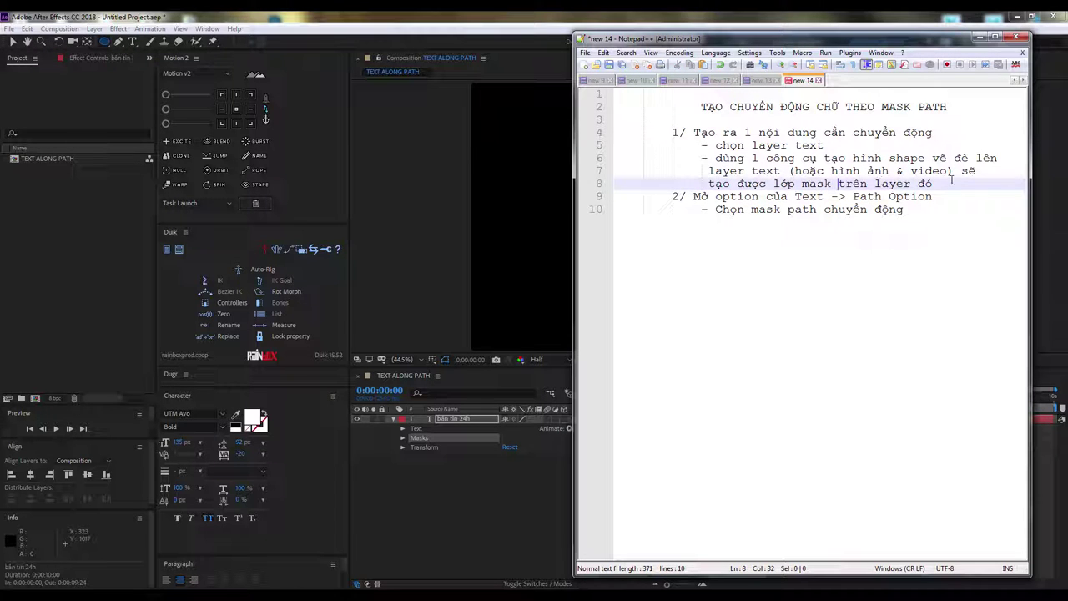
{"action": "left_click_drag", "start_coordinate": [943, 184], "coordinate": [635, 158]}
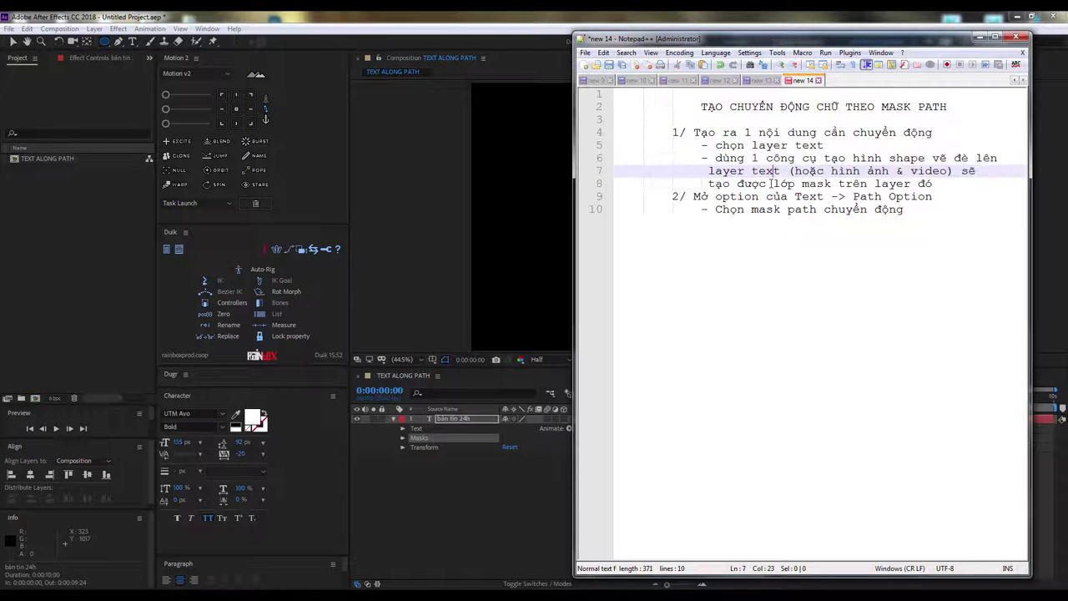
{"action": "left_click_drag", "start_coordinate": [775, 184], "coordinate": [910, 185]}
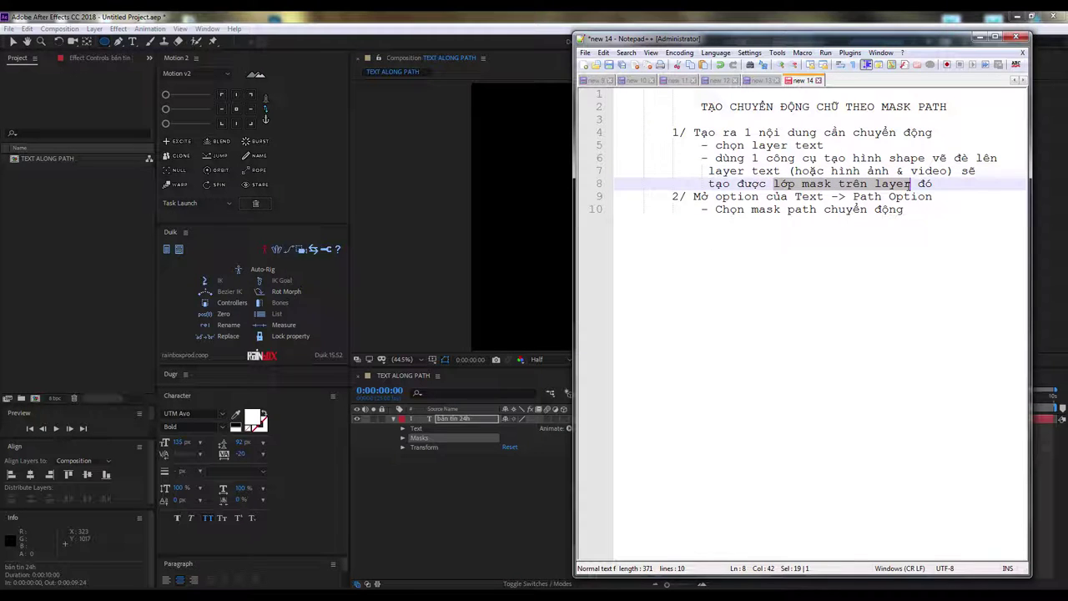
{"action": "left_click", "coordinate": [427, 435]}
{"action": "double_click", "coordinate": [428, 438]}
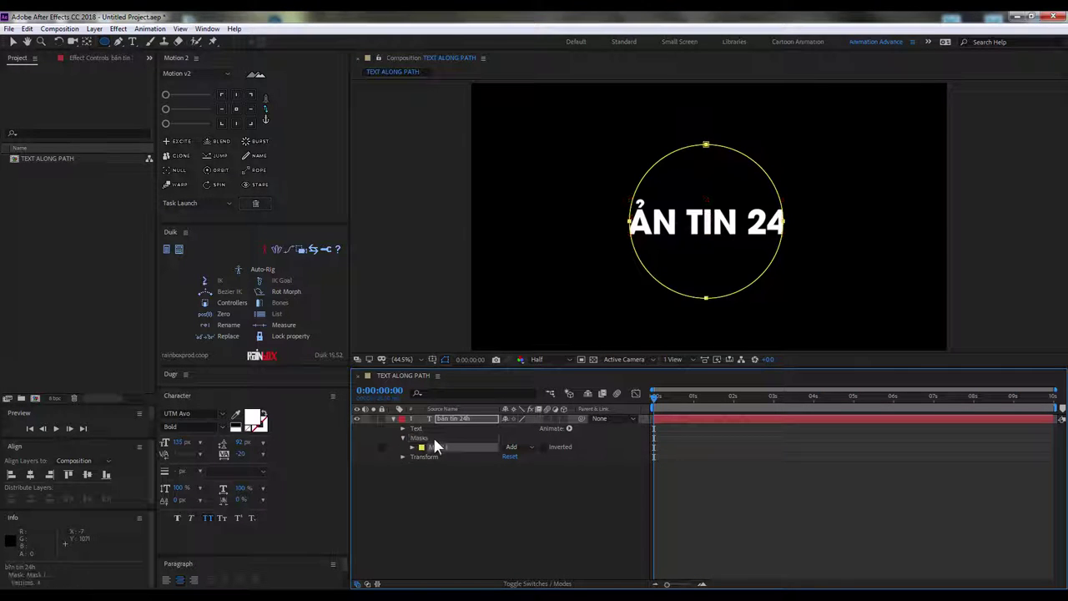
Step: Clear Mask 1 and undo it, then reveal the text layer's Path Options
{"action": "left_click", "coordinate": [403, 438]}
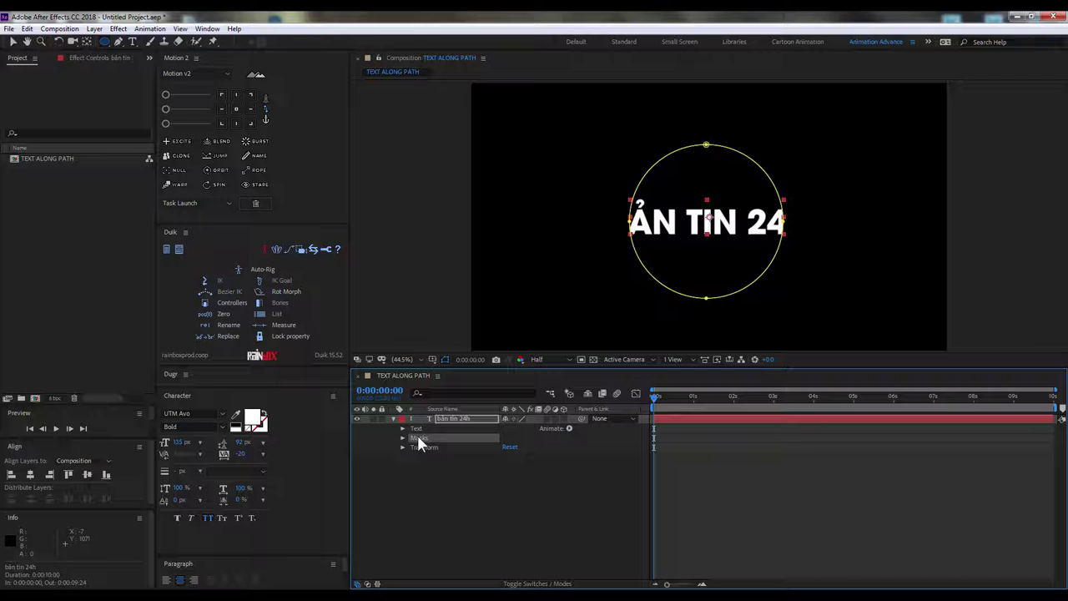
{"action": "left_click", "coordinate": [27, 28]}
{"action": "left_click", "coordinate": [50, 144]}
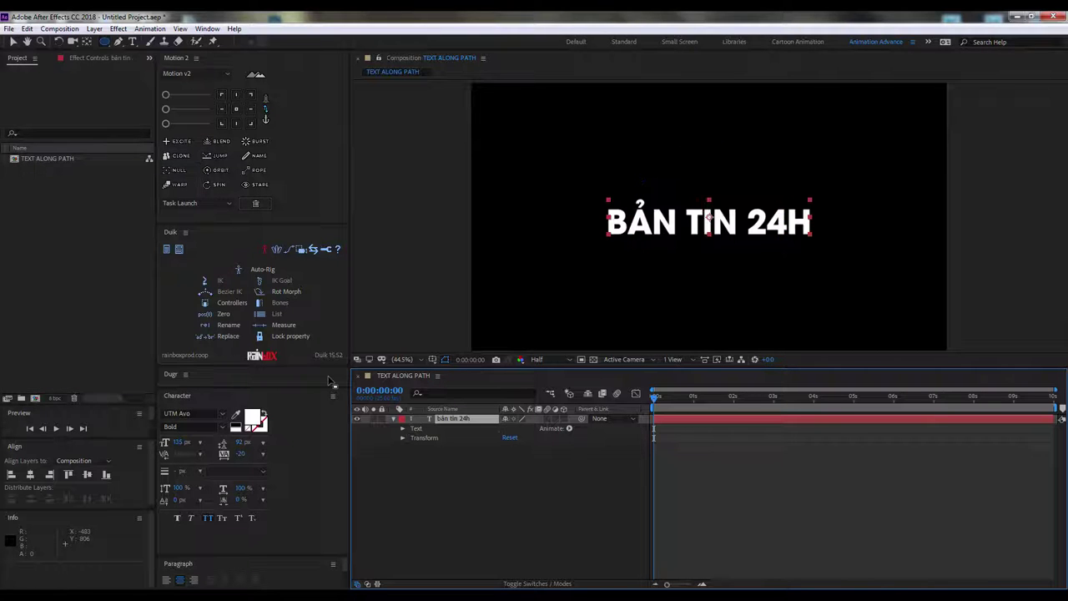
{"action": "left_click", "coordinate": [27, 28]}
{"action": "left_click", "coordinate": [72, 38]}
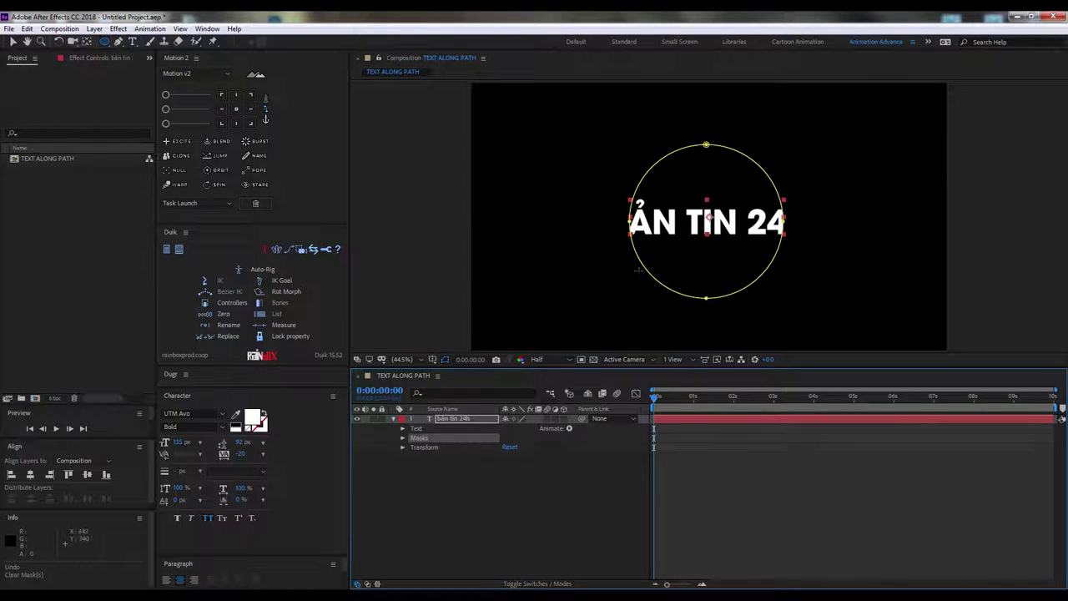
{"action": "left_click", "coordinate": [402, 429]}
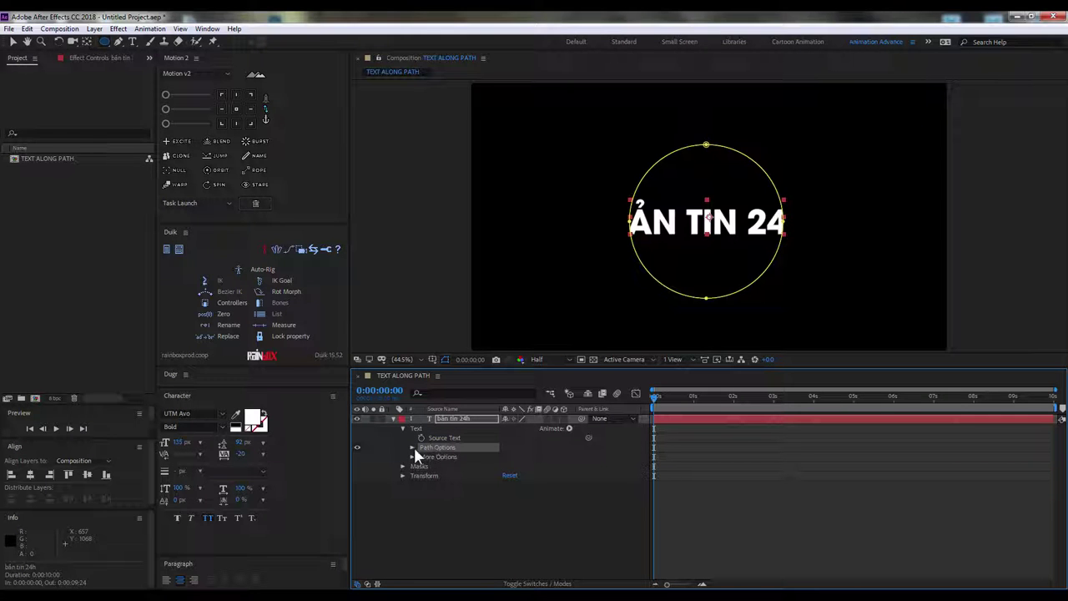
{"action": "left_click", "coordinate": [414, 449]}
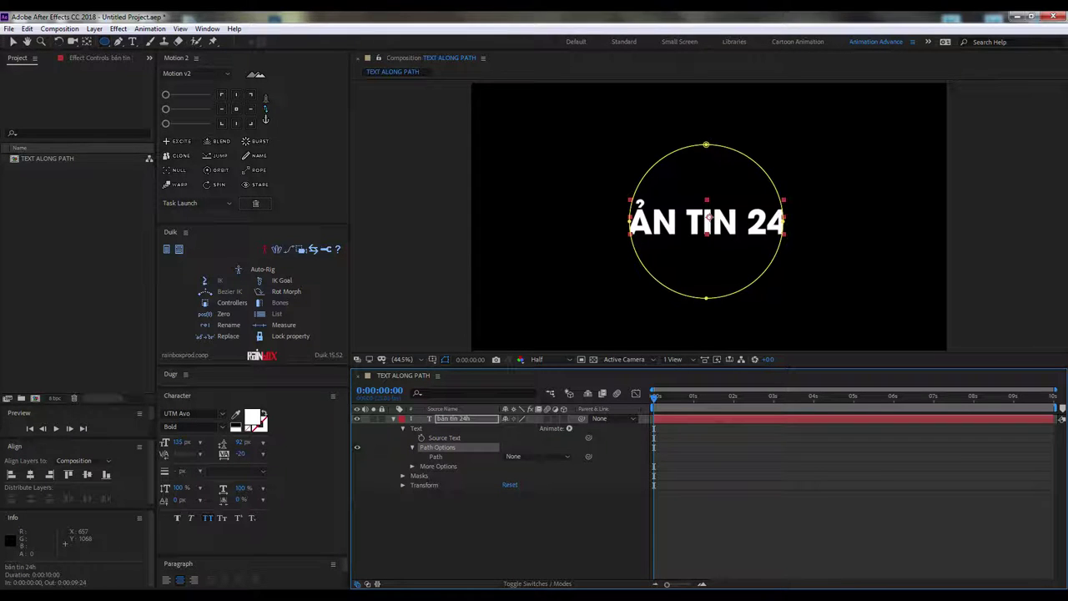
Step: Review the notes' steps on opening text options and choosing the mask path
{"action": "key", "text": "alt+Tab"}
{"action": "left_click_drag", "start_coordinate": [694, 196], "coordinate": [936, 197]}
{"action": "left_click", "coordinate": [845, 196]}
{"action": "left_click_drag", "start_coordinate": [715, 209], "coordinate": [905, 211]}
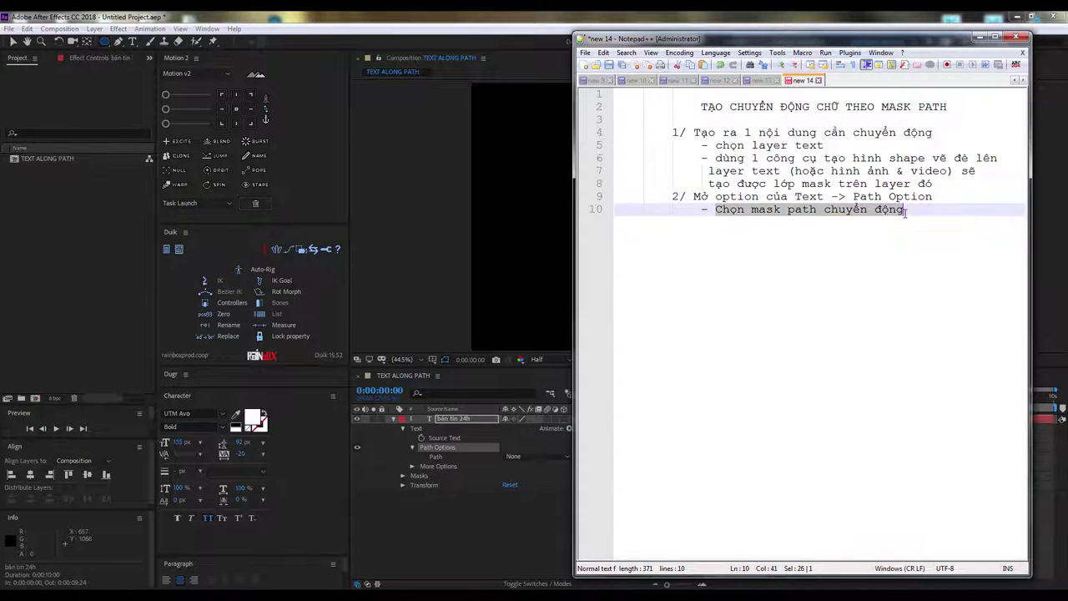
Step: Set the text's Path to Mask 1 so it wraps around the circle
{"action": "left_click", "coordinate": [450, 447]}
{"action": "left_click", "coordinate": [514, 457]}
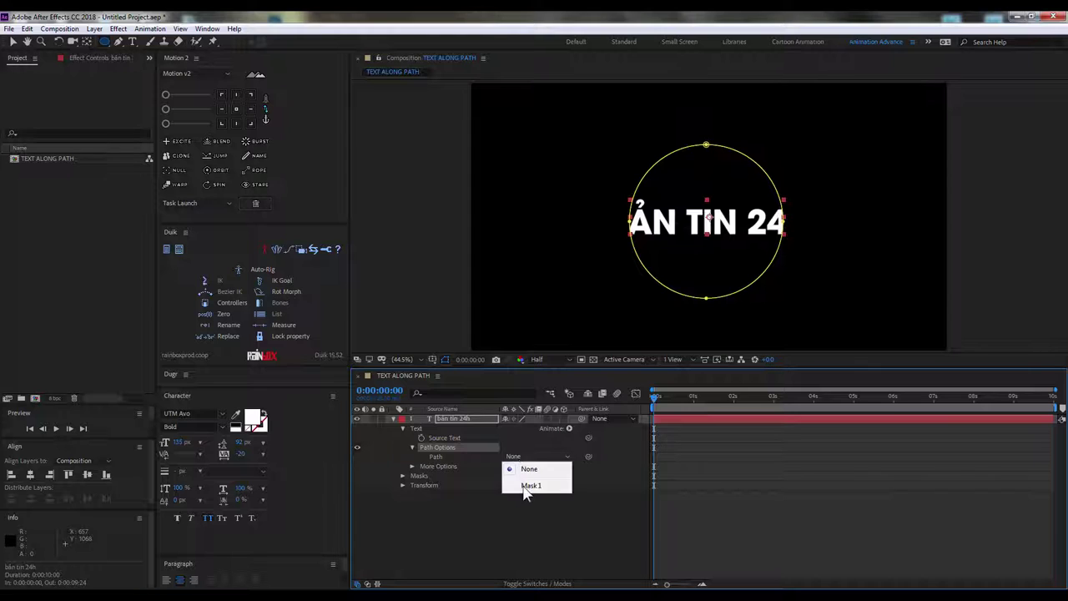
{"action": "left_click", "coordinate": [529, 487]}
{"action": "left_click", "coordinate": [442, 544]}
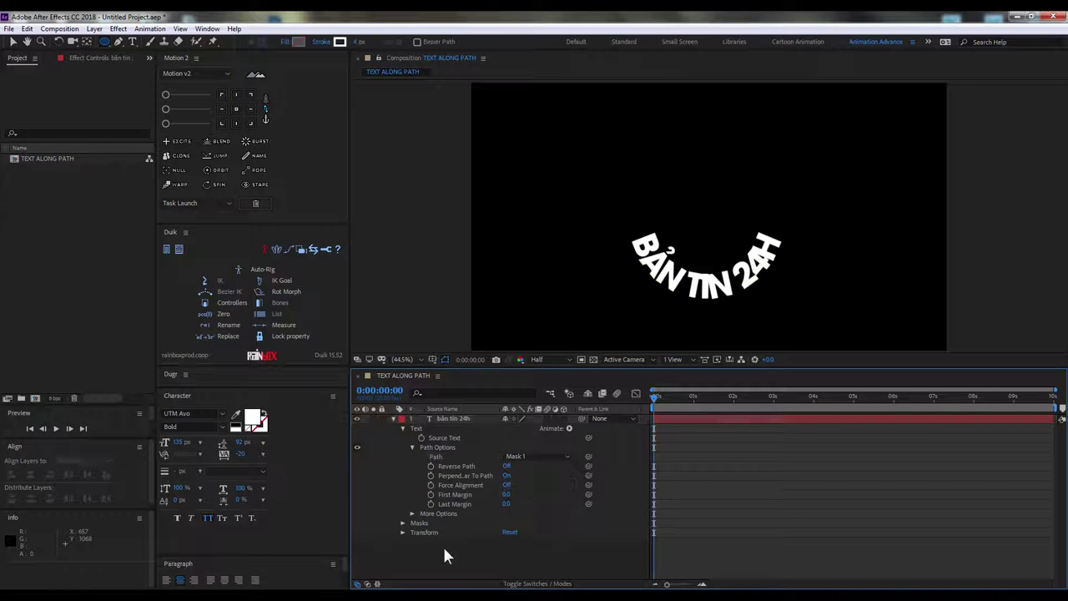
{"action": "left_click", "coordinate": [461, 419]}
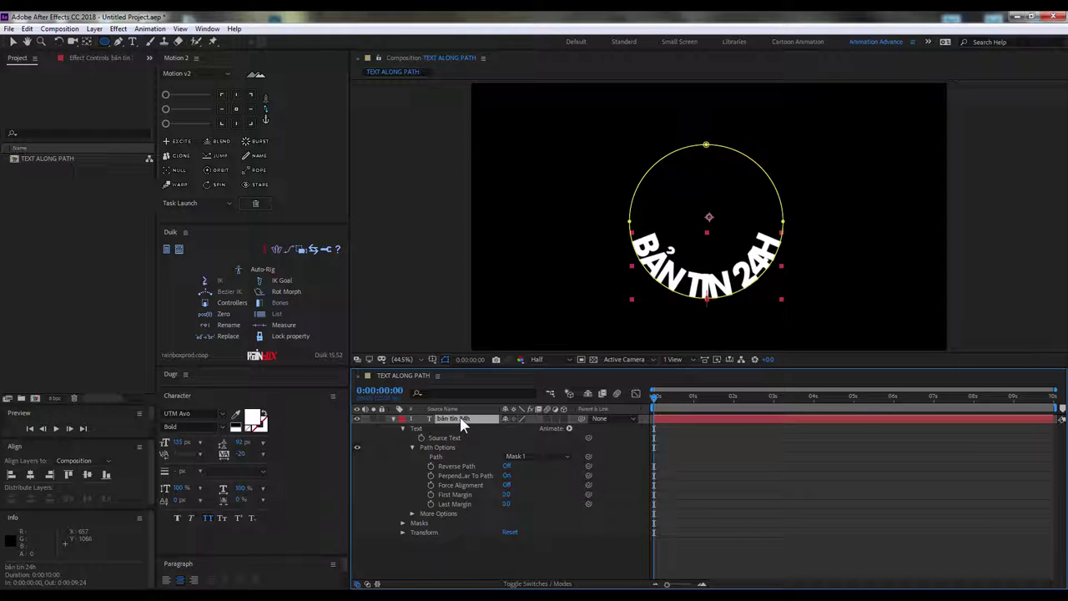
Step: Set the text's Path back to None and reselect the layer
{"action": "left_click", "coordinate": [534, 457]}
{"action": "left_click", "coordinate": [526, 463]}
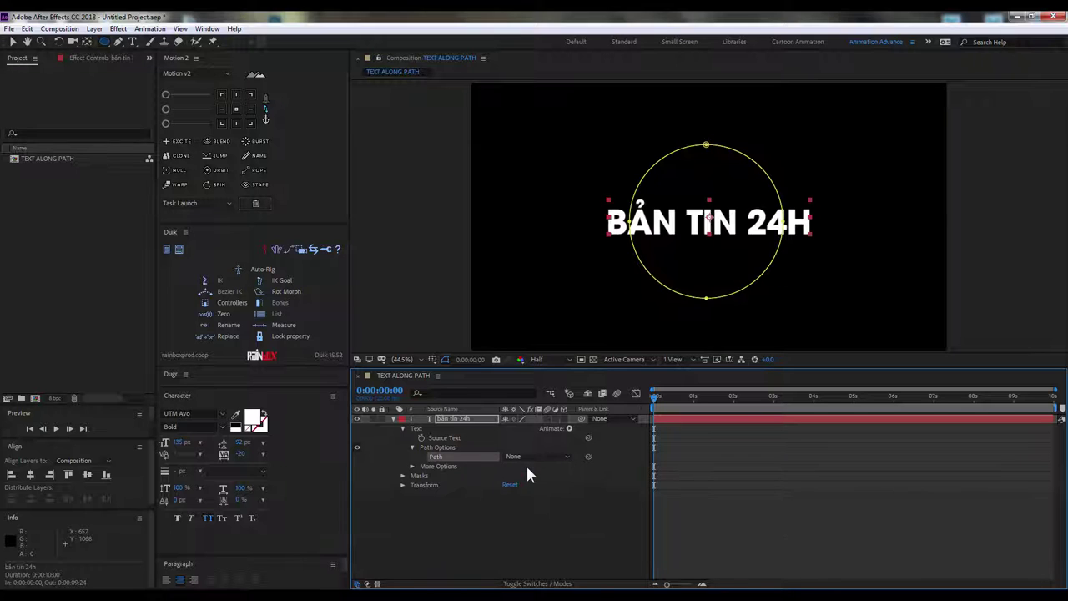
{"action": "left_click", "coordinate": [429, 493]}
{"action": "left_click", "coordinate": [456, 419]}
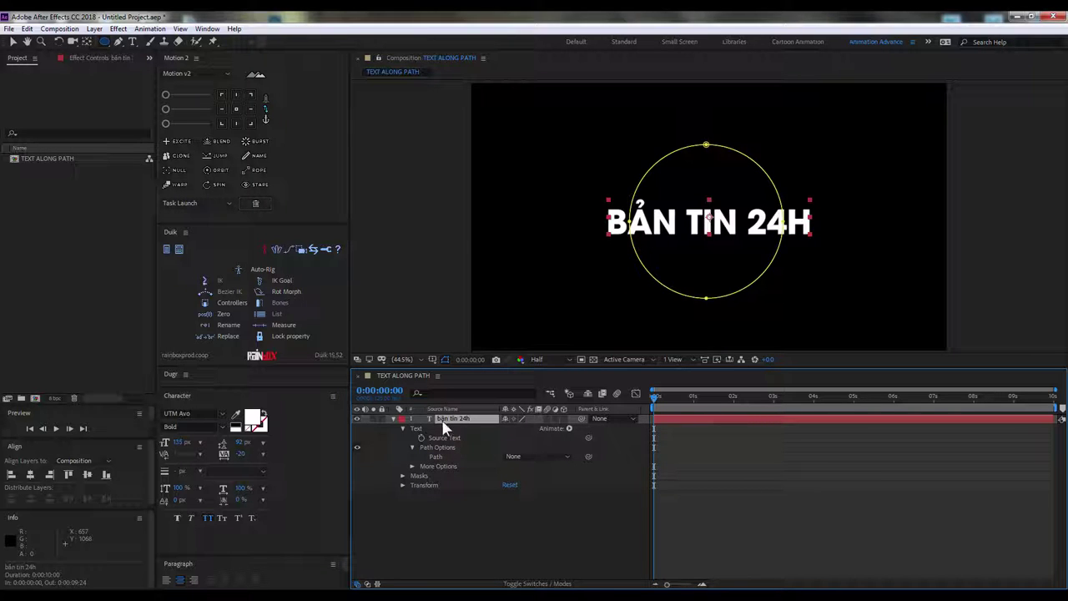
Step: Draw an open curved Mask 2 path with the Pen tool
{"action": "left_click", "coordinate": [105, 40]}
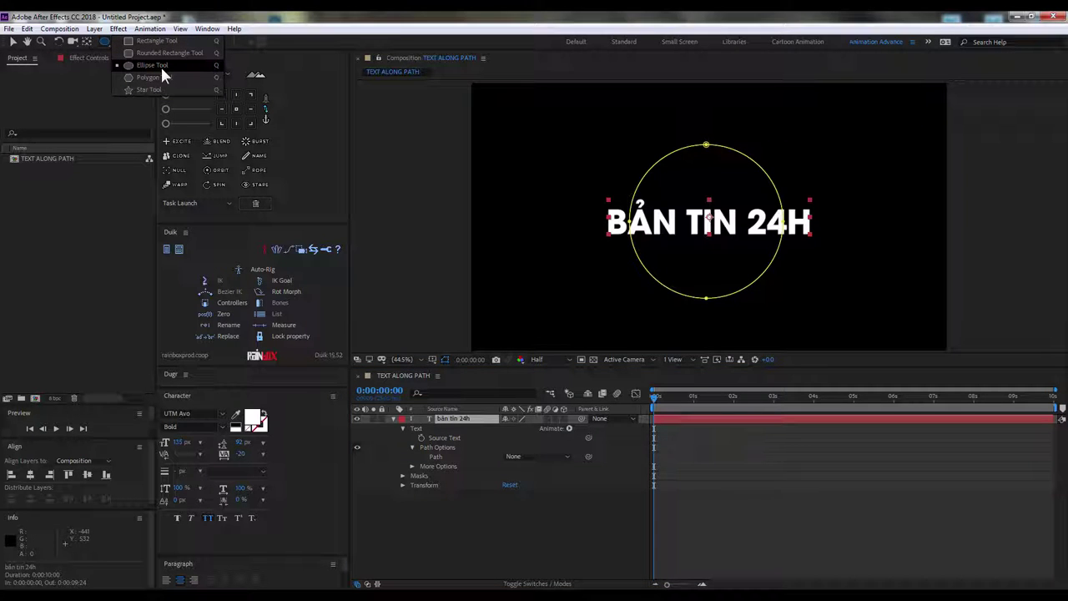
{"action": "left_click", "coordinate": [118, 41]}
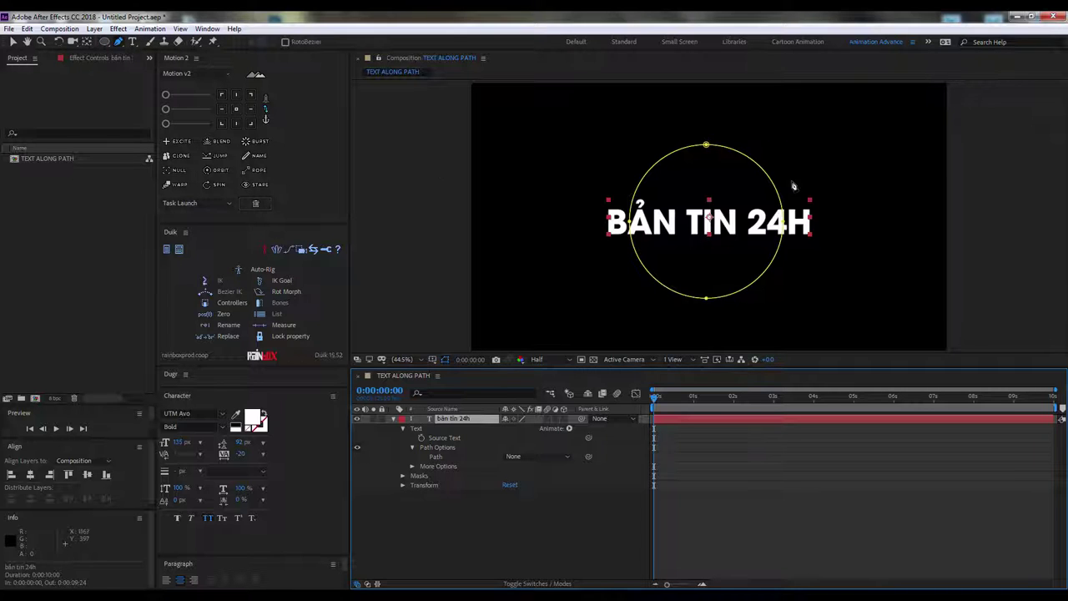
{"action": "left_click_drag", "start_coordinate": [659, 163], "coordinate": [645, 165]}
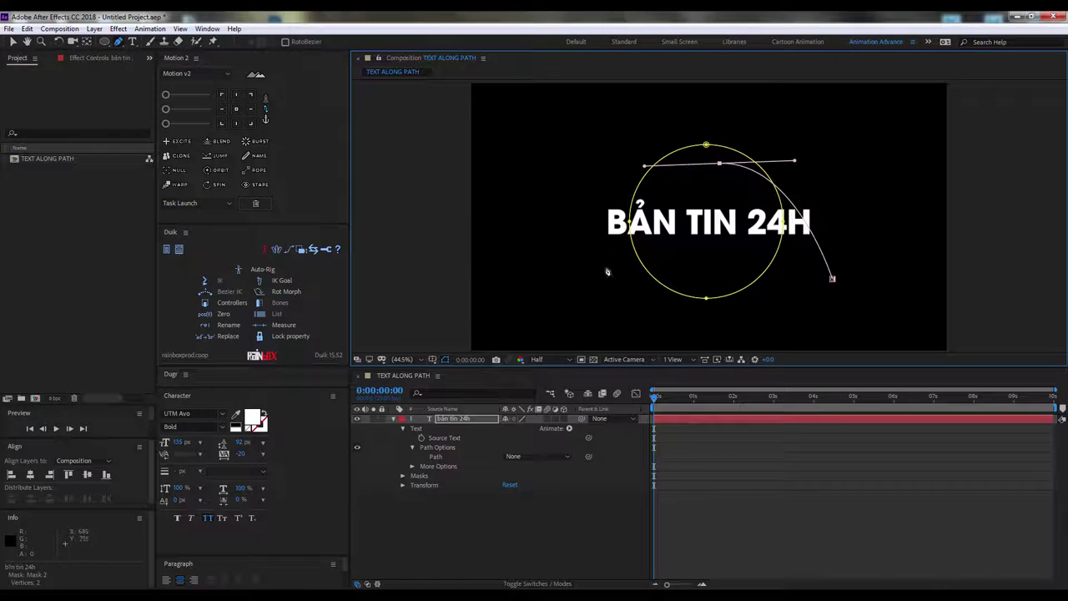
{"action": "left_click_drag", "start_coordinate": [628, 288], "coordinate": [561, 304]}
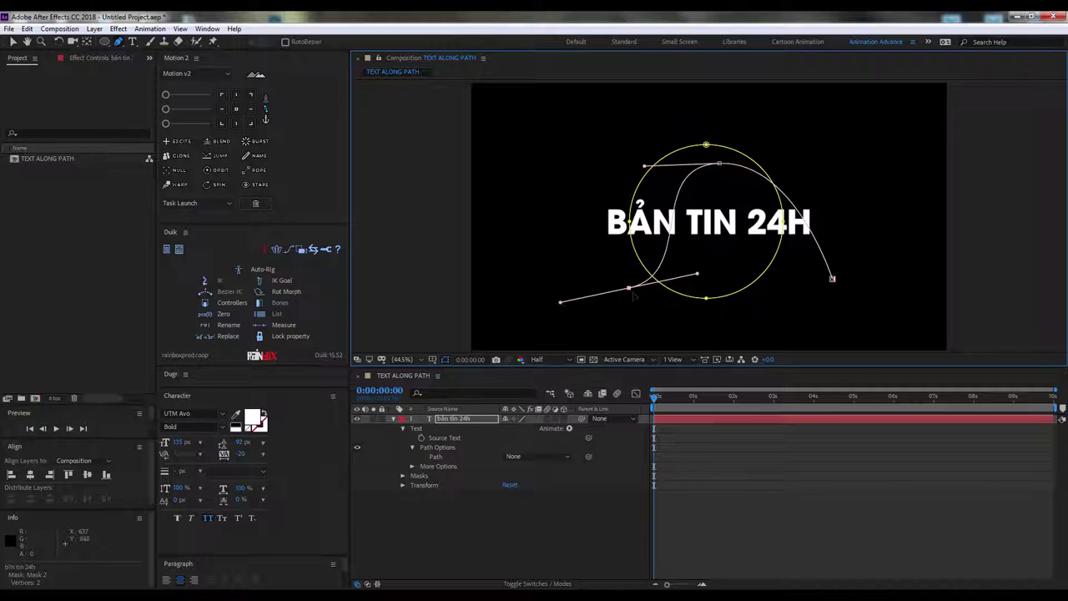
{"action": "left_click_drag", "start_coordinate": [632, 295], "coordinate": [595, 293]}
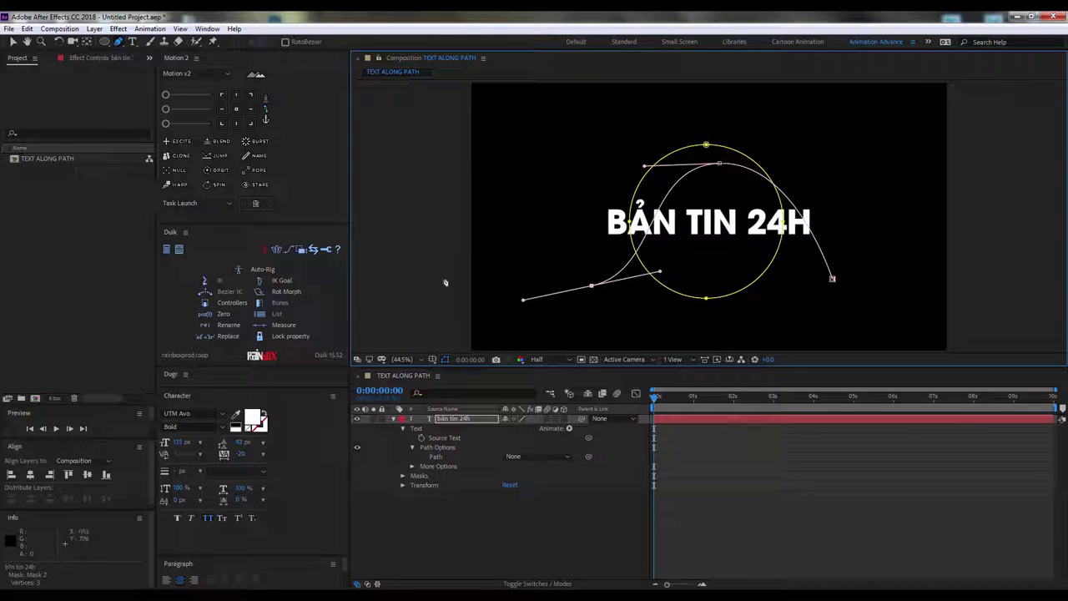
{"action": "left_click_drag", "start_coordinate": [445, 159], "coordinate": [425, 99]}
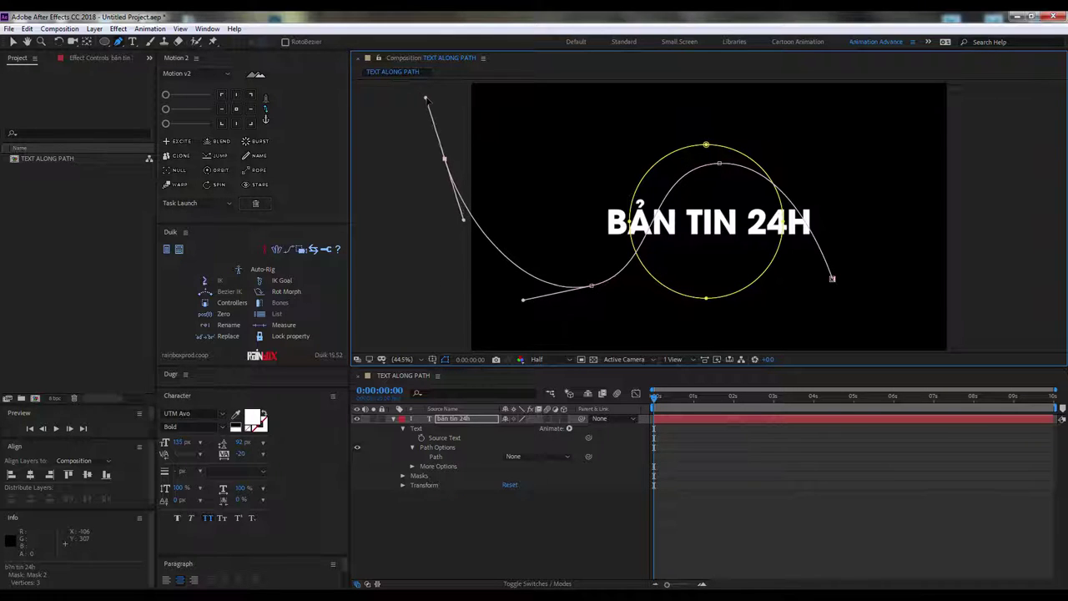
{"action": "left_click", "coordinate": [832, 279]}
{"action": "key", "text": "ctrl+z"}
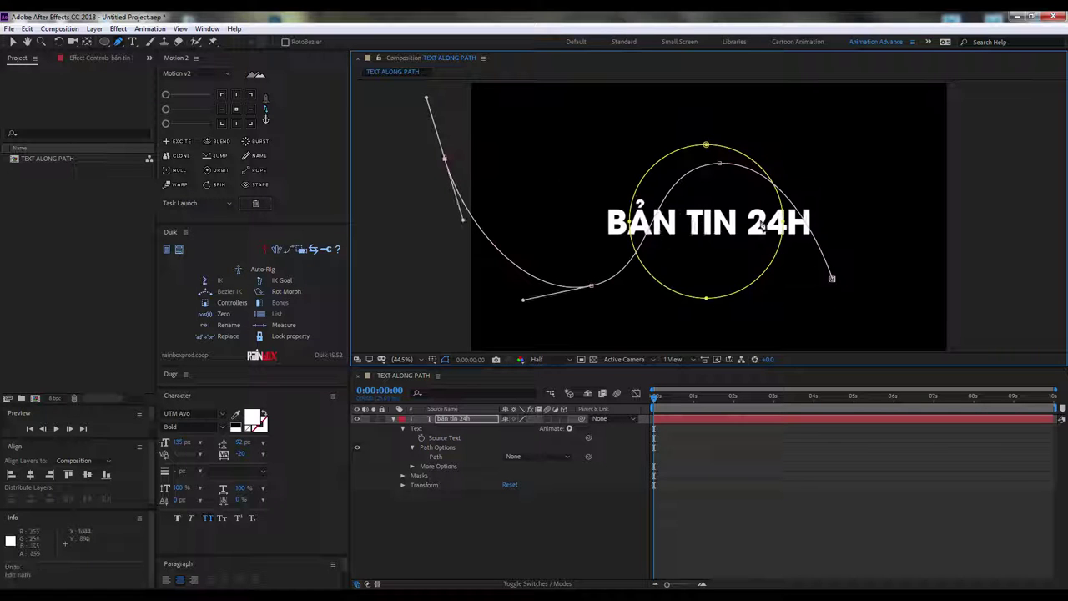
Step: Move Mask 2's end point right and adjust its top point's curve handles
{"action": "left_click", "coordinate": [785, 191]}
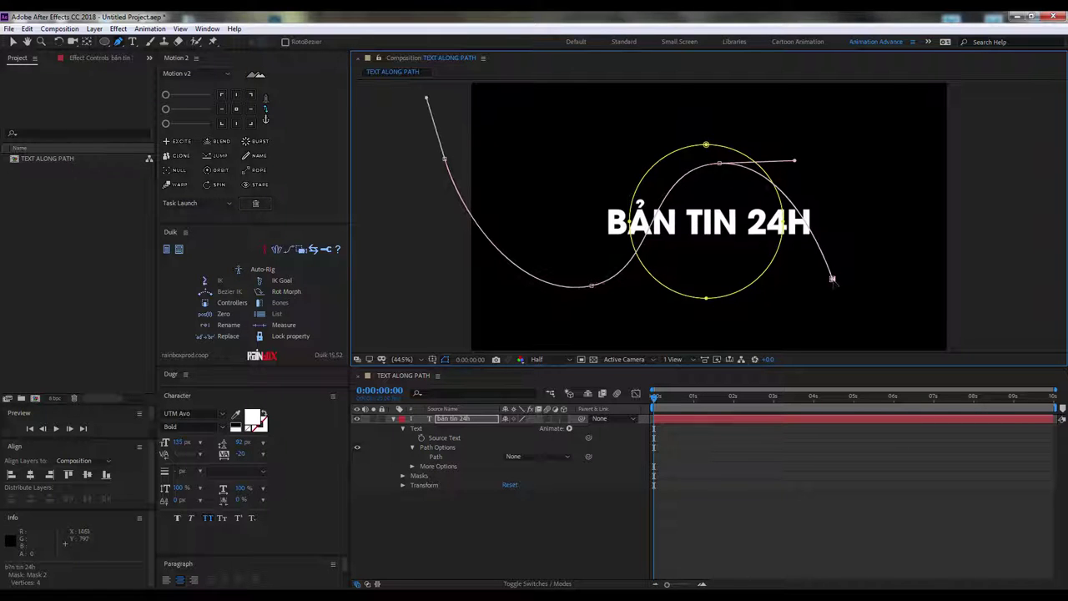
{"action": "left_click_drag", "start_coordinate": [832, 279], "coordinate": [955, 274]}
{"action": "left_click", "coordinate": [746, 166]}
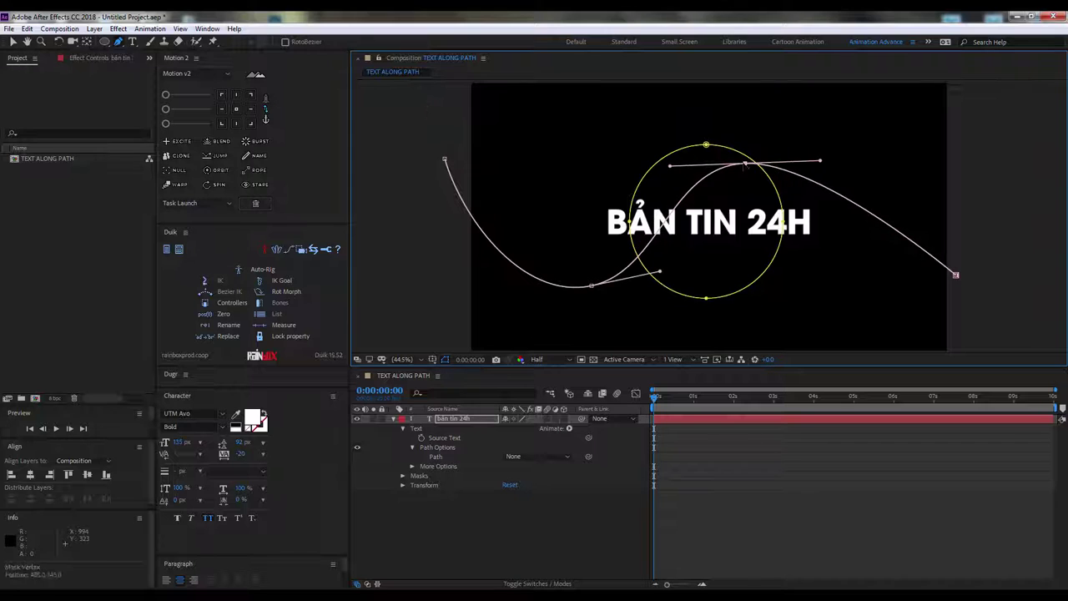
{"action": "left_click_drag", "start_coordinate": [746, 164], "coordinate": [763, 166]}
{"action": "left_click_drag", "start_coordinate": [670, 167], "coordinate": [645, 167]}
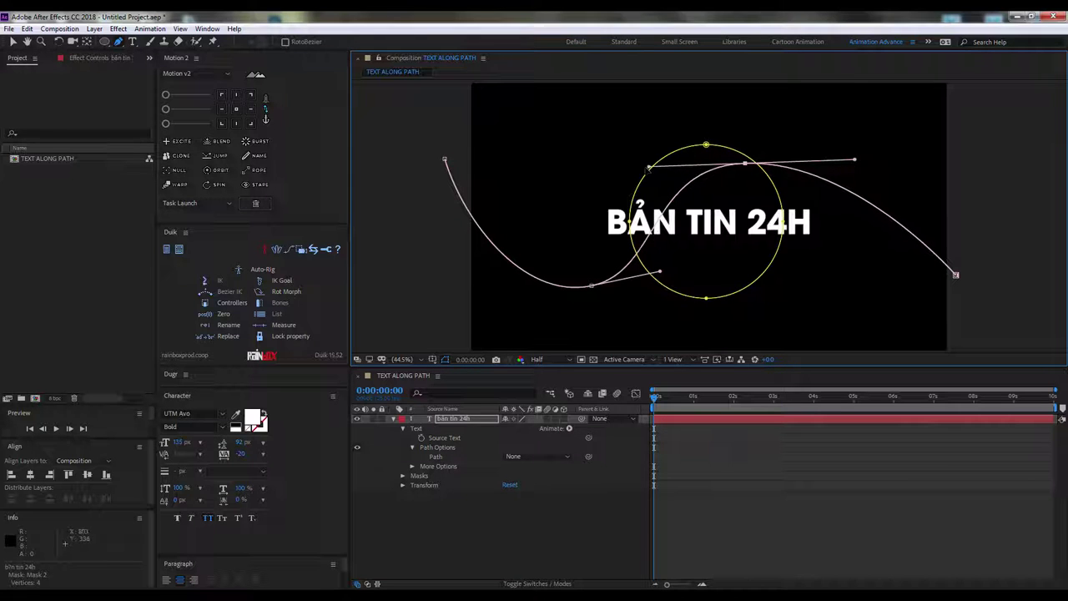
{"action": "left_click", "coordinate": [403, 475]}
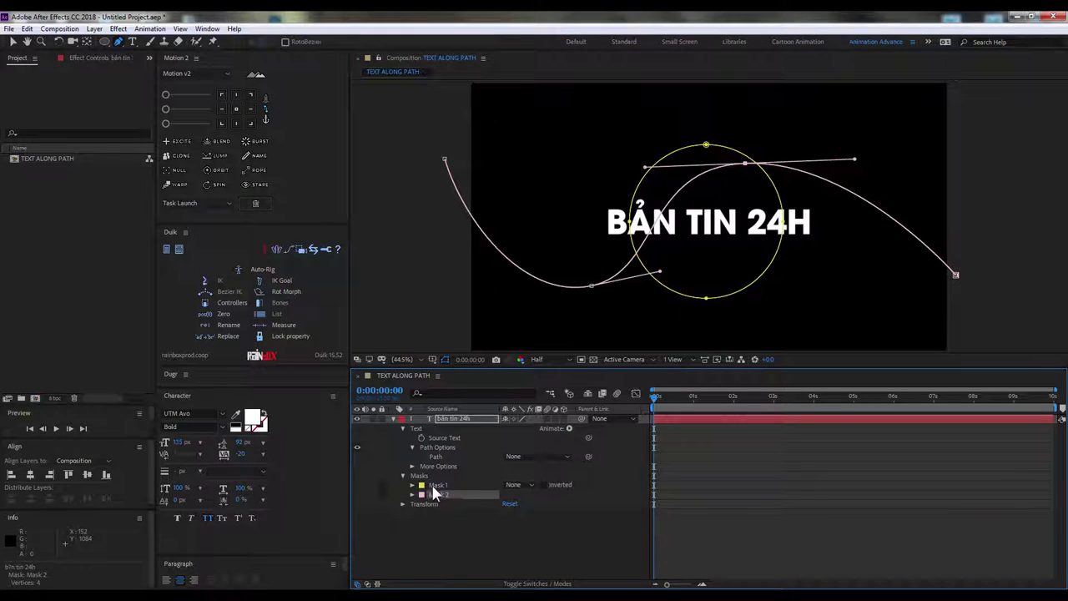
Step: Switch the text's Path back to Mask 1
{"action": "left_click", "coordinate": [429, 491]}
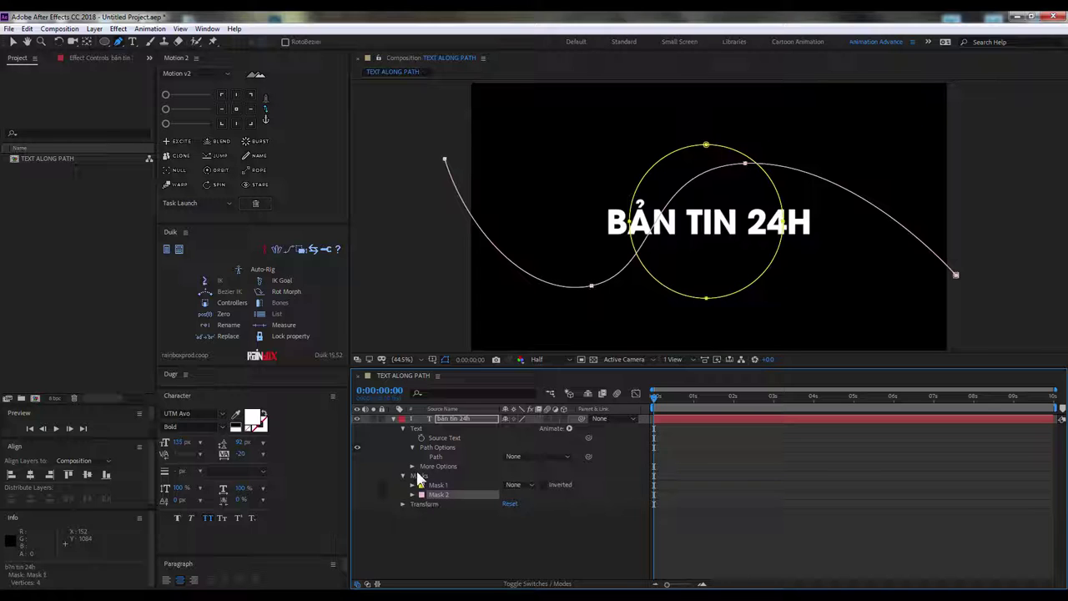
{"action": "left_click", "coordinate": [403, 475]}
{"action": "left_click", "coordinate": [522, 457]}
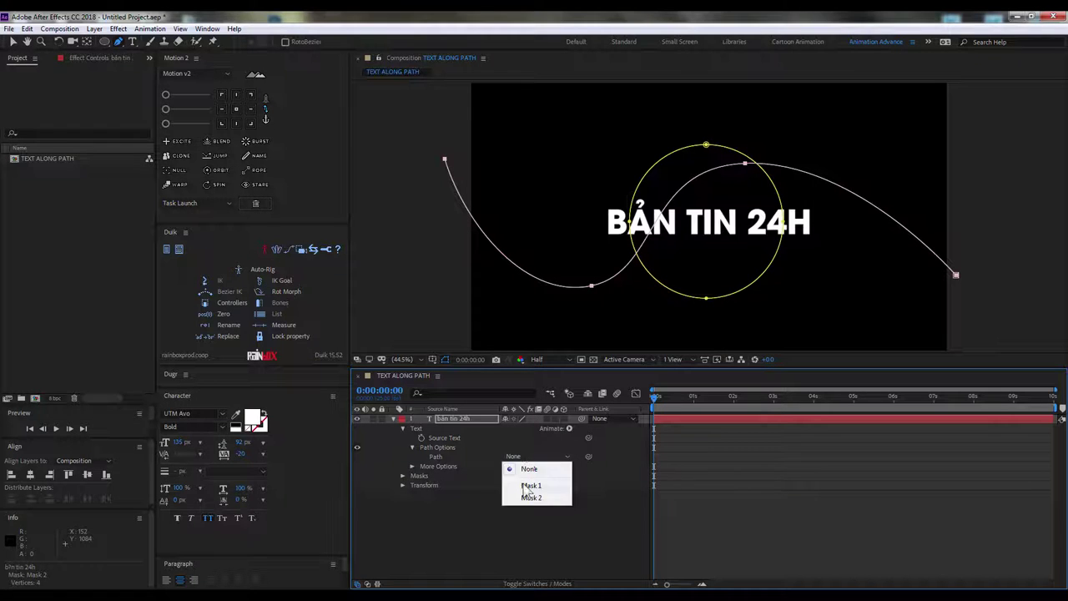
{"action": "left_click", "coordinate": [531, 485]}
{"action": "left_click", "coordinate": [14, 42]}
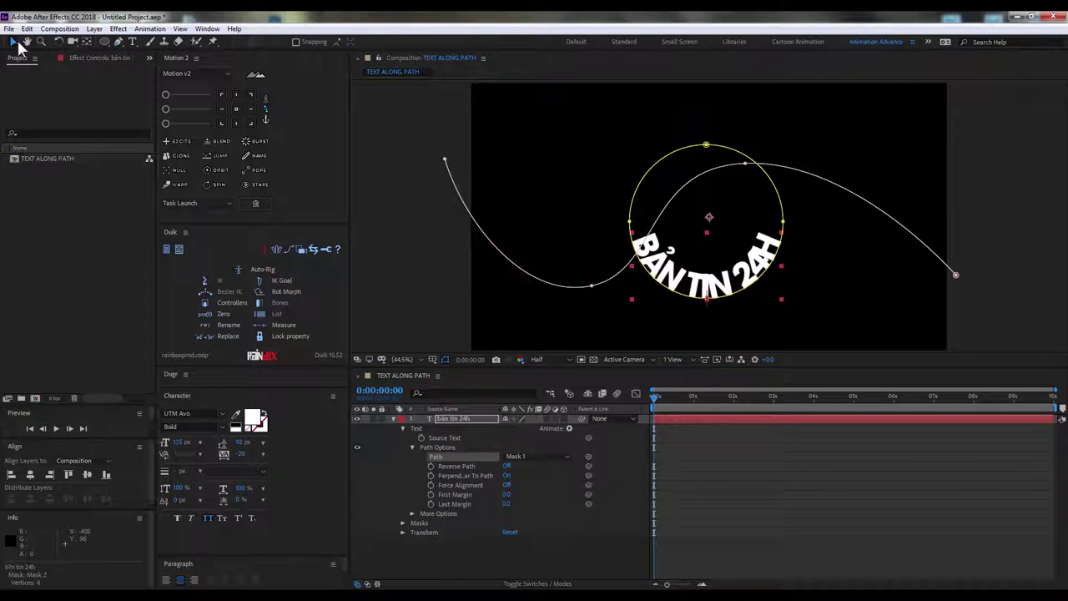
{"action": "left_click", "coordinate": [448, 551]}
{"action": "left_click", "coordinate": [446, 420]}
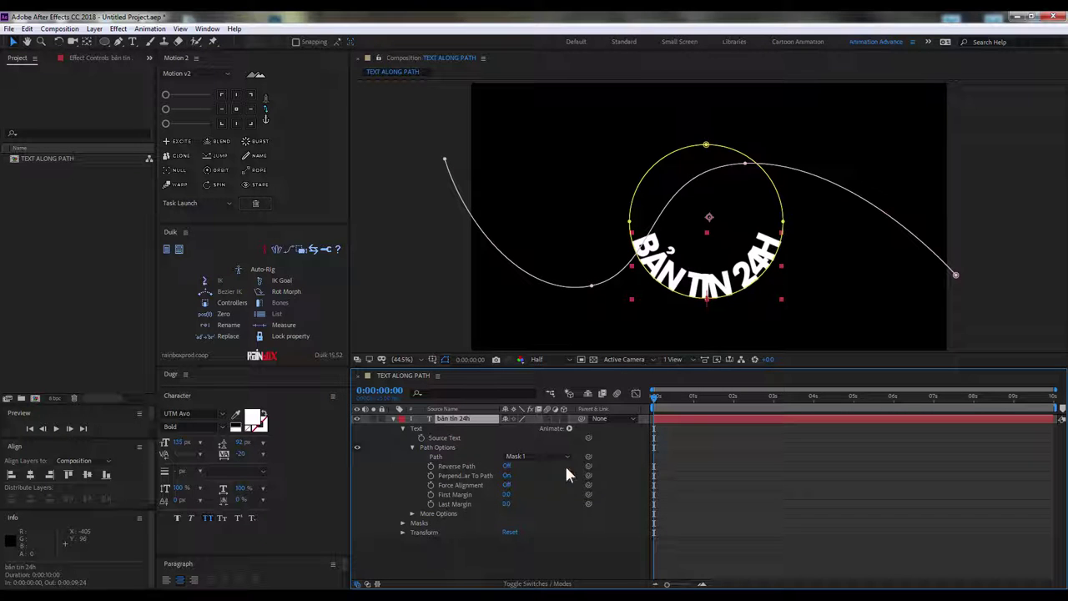
Step: Try a First Margin of -180, undo it, and toggle the mask outlines off and on
{"action": "left_click", "coordinate": [432, 359]}
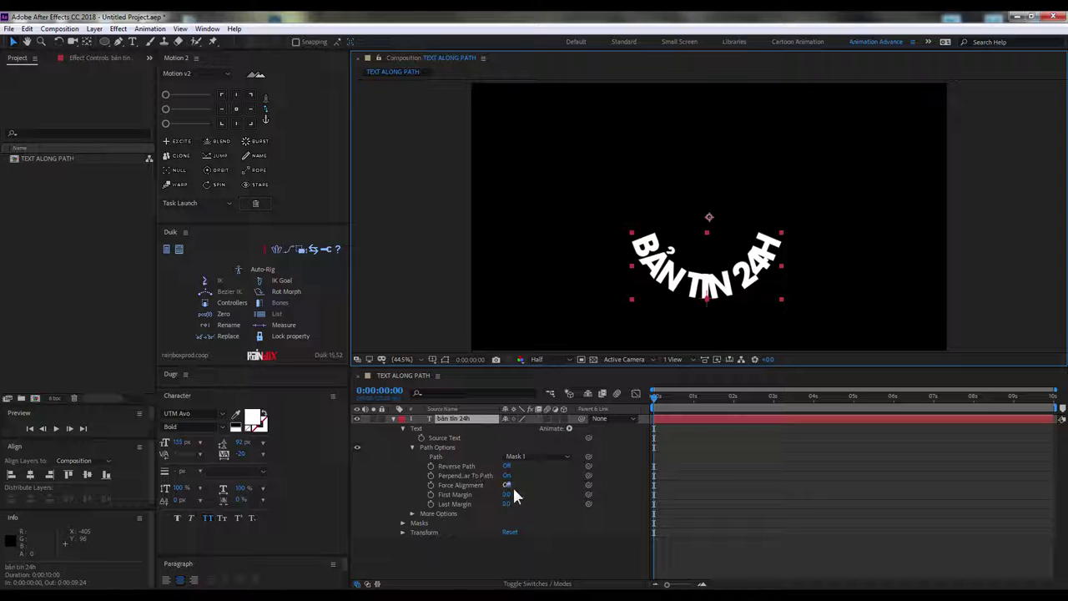
{"action": "mouse_move", "coordinate": [507, 496]}
{"action": "left_mouse_down"}
{"action": "mouse_move", "coordinate": [456, 496]}
{"action": "mouse_move", "coordinate": [501, 495]}
{"action": "left_mouse_up"}
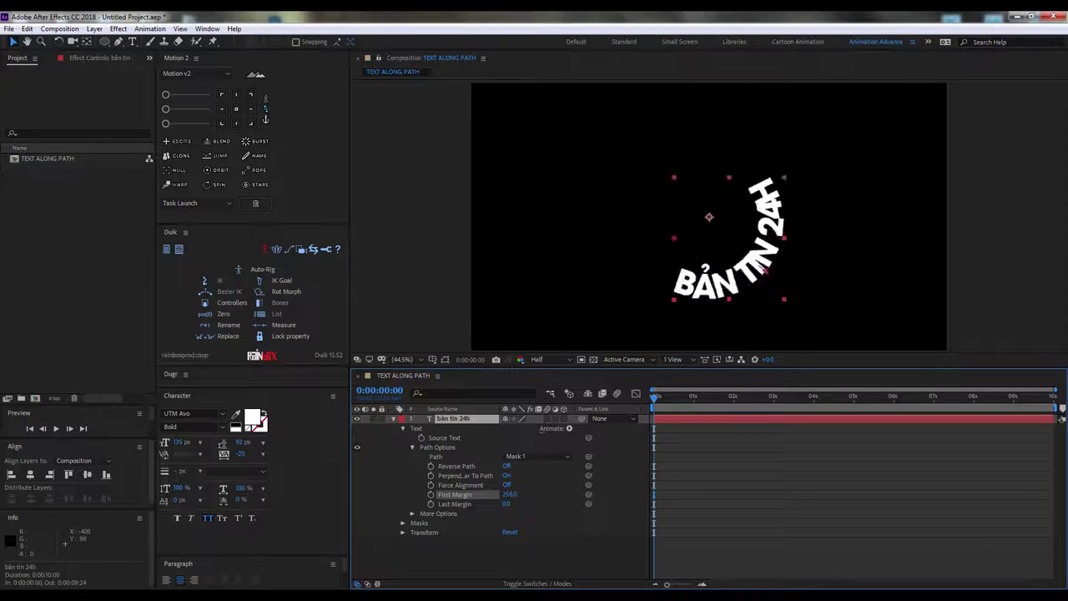
{"action": "key", "text": "ctrl+z"}
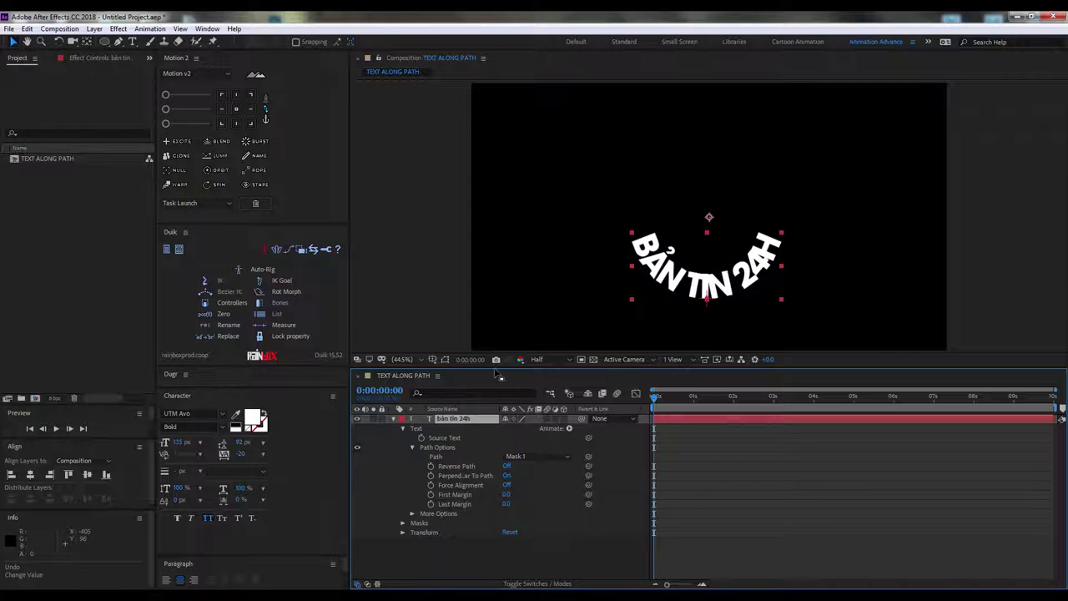
{"action": "left_click", "coordinate": [443, 359]}
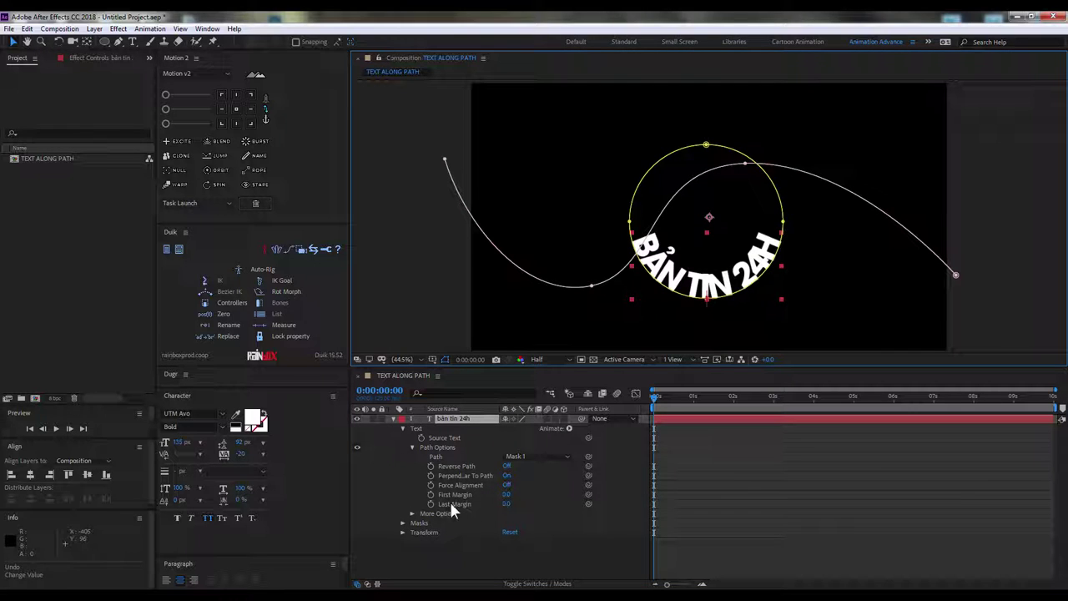
Step: Turn Reverse Path on, set First Margin to about 1271, and reduce the font to 100 px
{"action": "left_click", "coordinate": [507, 466]}
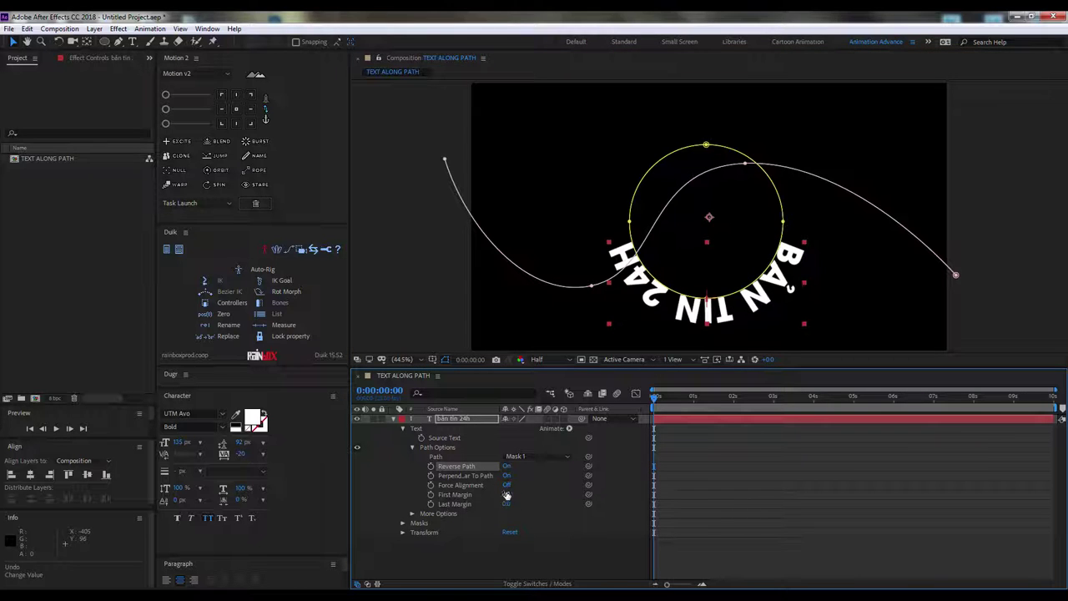
{"action": "left_click_drag", "start_coordinate": [507, 495], "coordinate": [1005, 504]}
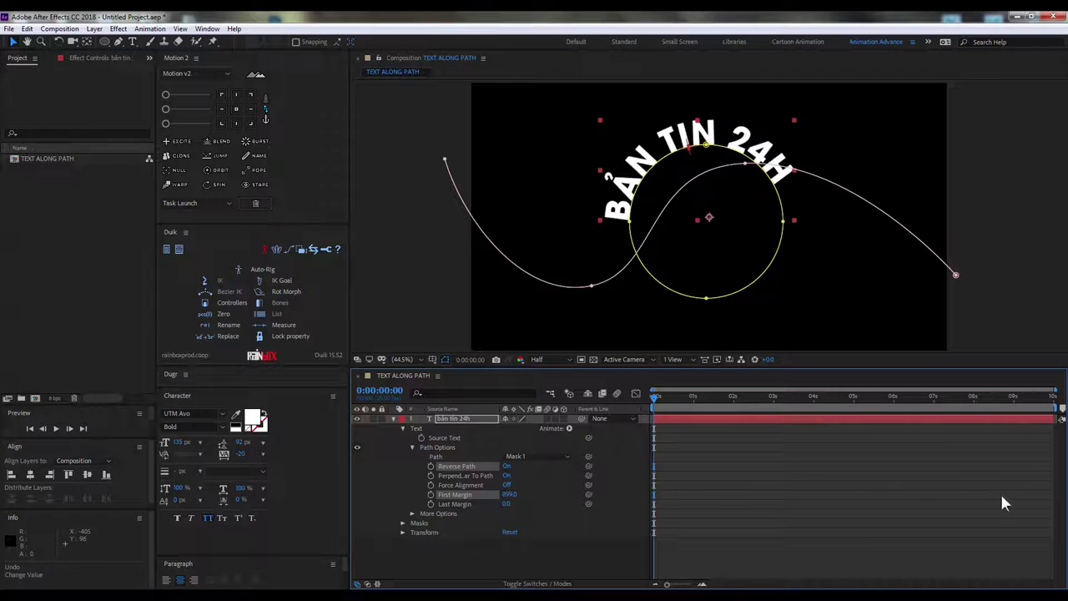
{"action": "left_click_drag", "start_coordinate": [176, 441], "coordinate": [158, 443]}
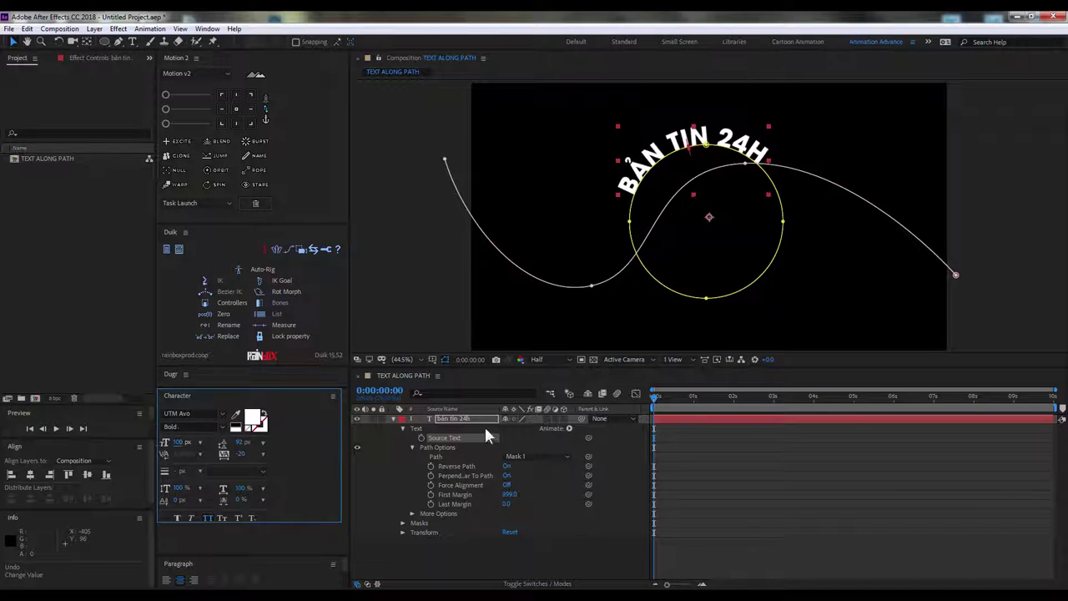
{"action": "left_click_drag", "start_coordinate": [509, 494], "coordinate": [753, 535]}
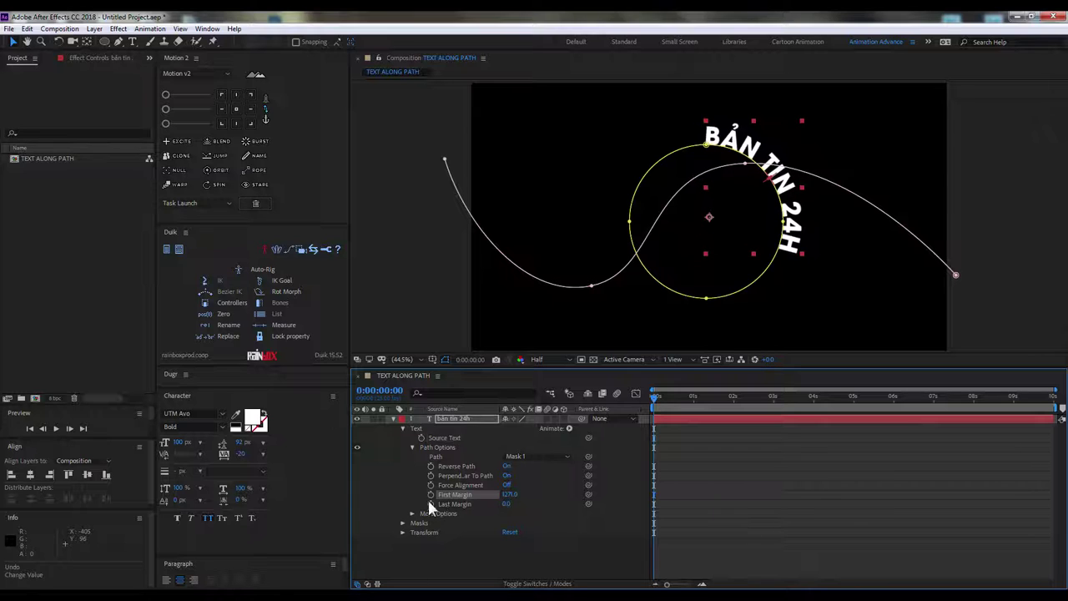
Step: At 5 s, set First Margin to 3220 to keyframe the text's travel
{"action": "left_click", "coordinate": [853, 399]}
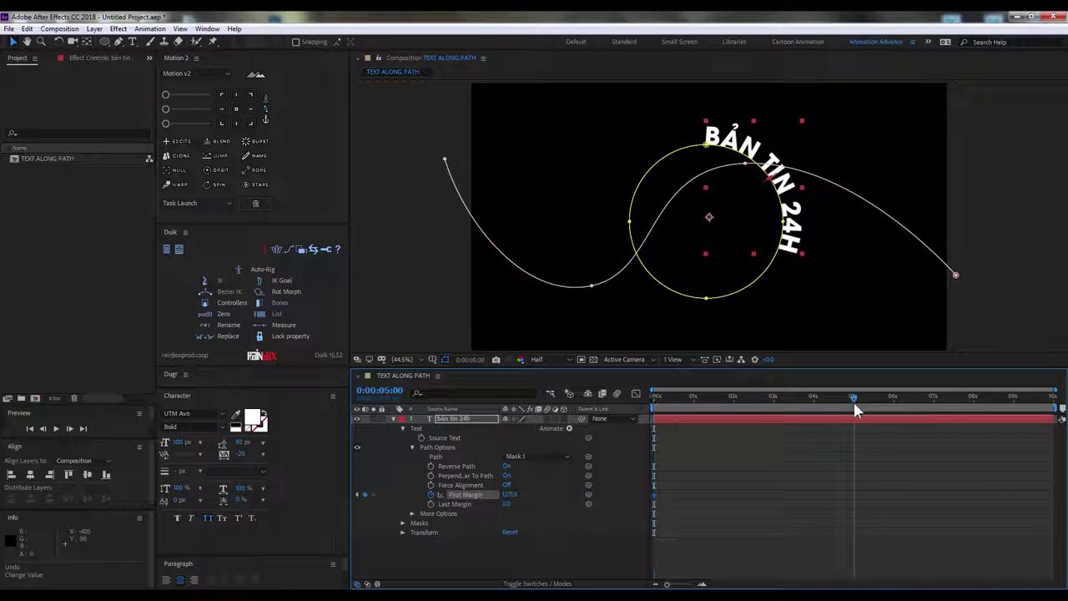
{"action": "left_click_drag", "start_coordinate": [511, 494], "coordinate": [734, 558]}
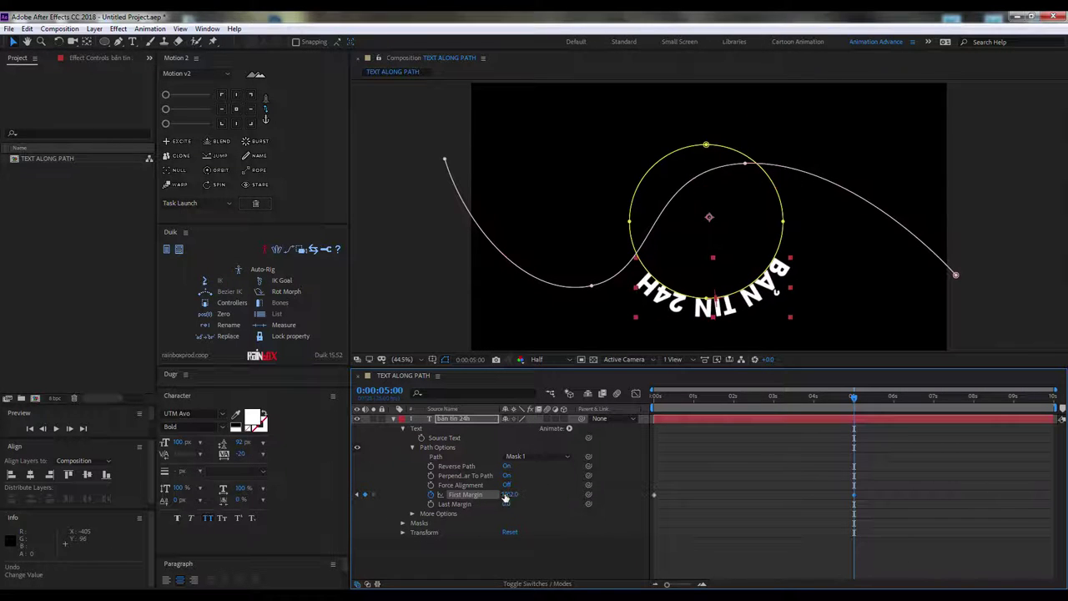
{"action": "left_click_drag", "start_coordinate": [506, 496], "coordinate": [889, 527]}
{"action": "left_click_drag", "start_coordinate": [510, 496], "coordinate": [820, 506]}
{"action": "left_click", "coordinate": [731, 550]}
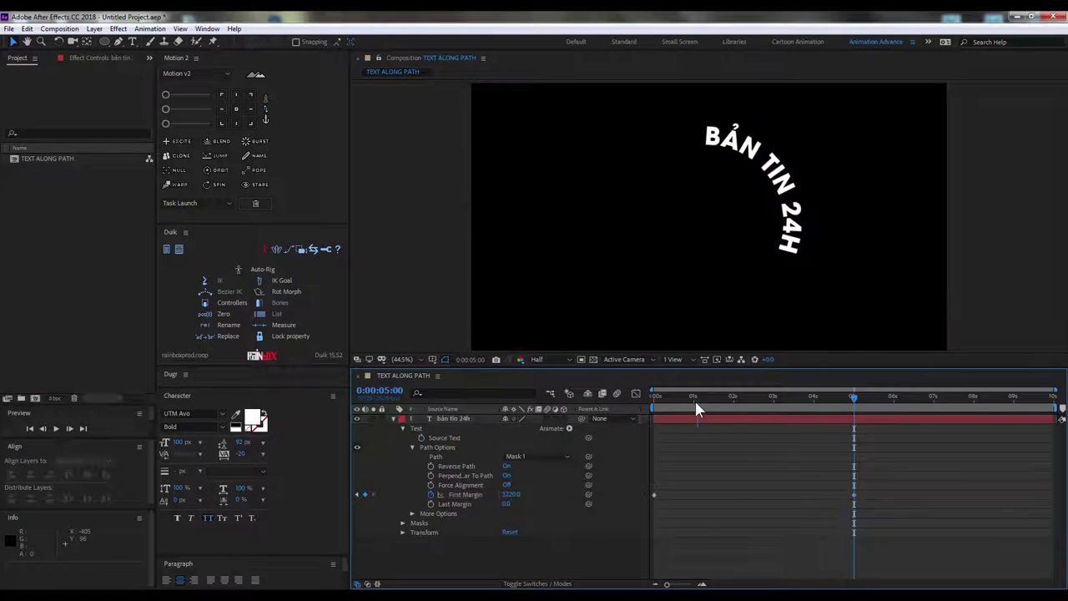
Step: Preview the animation from the start, then make the text follow Mask 2
{"action": "key", "text": "Home"}
{"action": "key", "text": "space"}
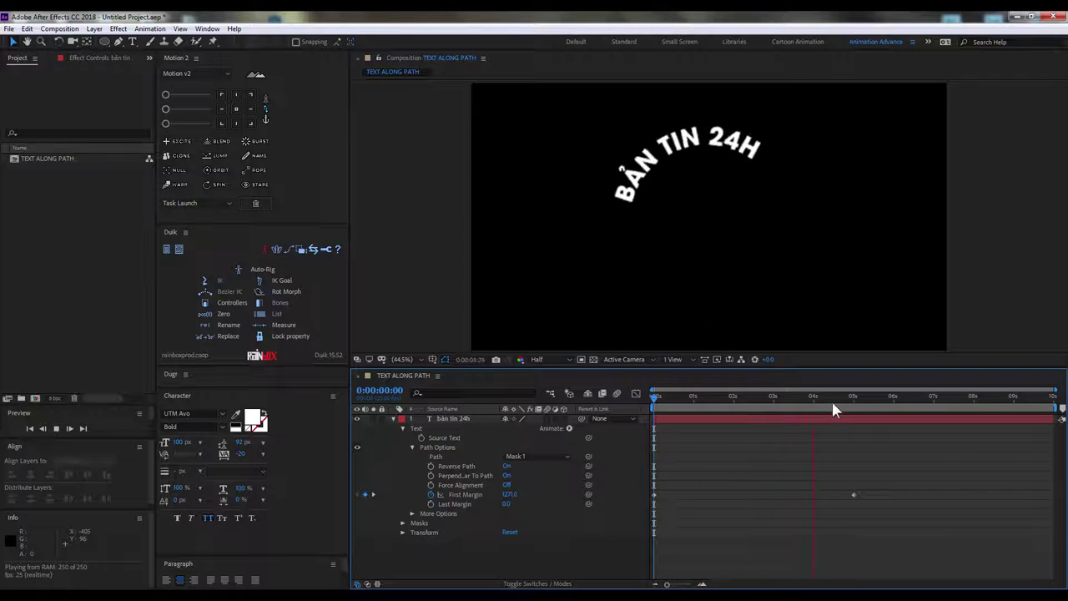
{"action": "left_click", "coordinate": [855, 399]}
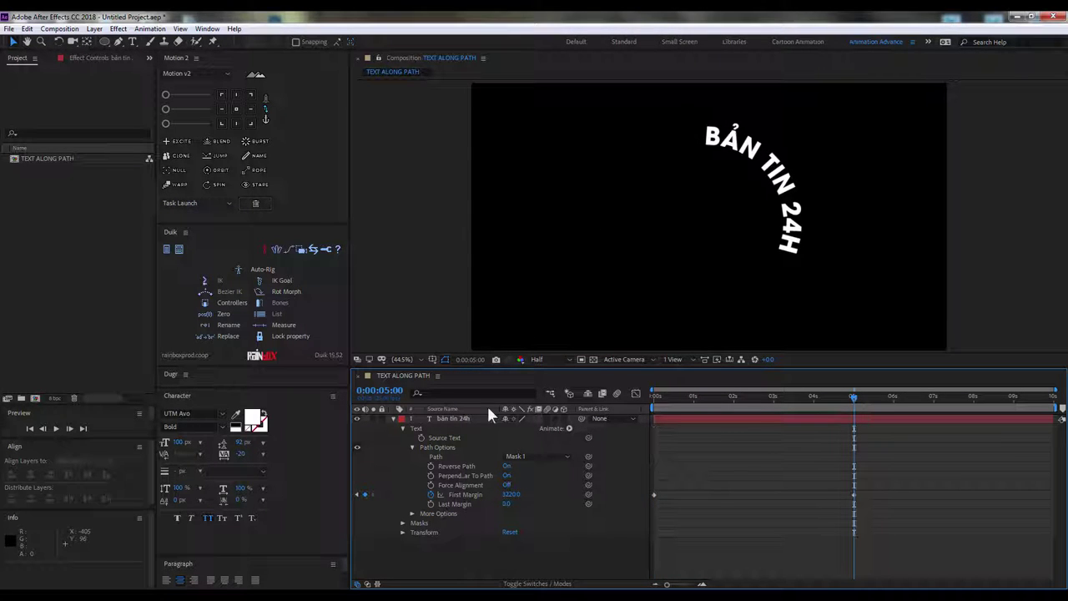
{"action": "left_click", "coordinate": [539, 457]}
{"action": "left_click", "coordinate": [532, 499]}
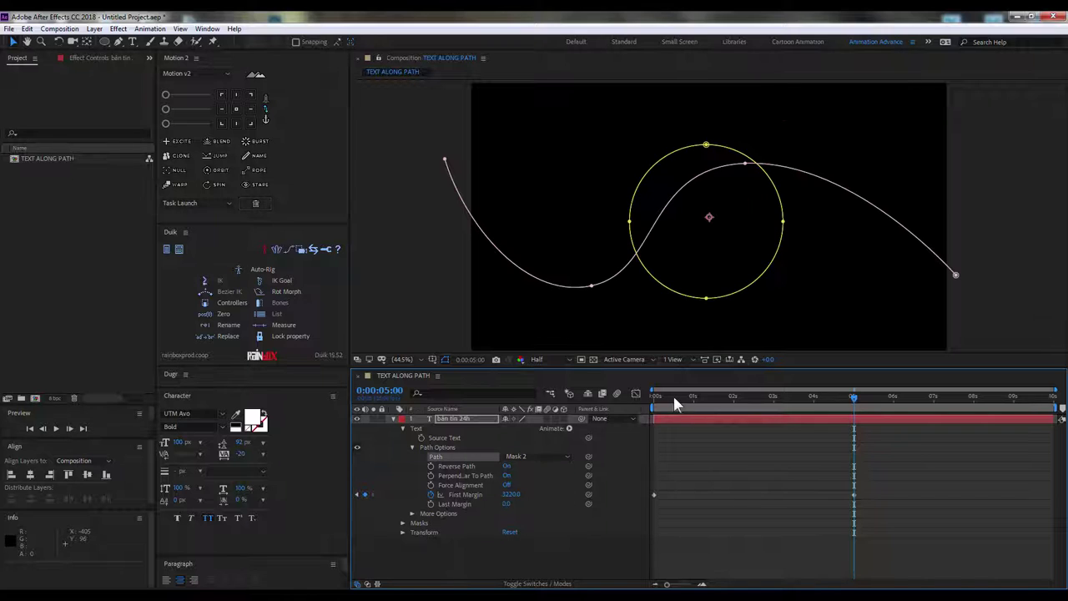
Step: Set the starting First Margin keyframe to -1130 and preview it
{"action": "left_click_drag", "start_coordinate": [673, 399], "coordinate": [707, 419]}
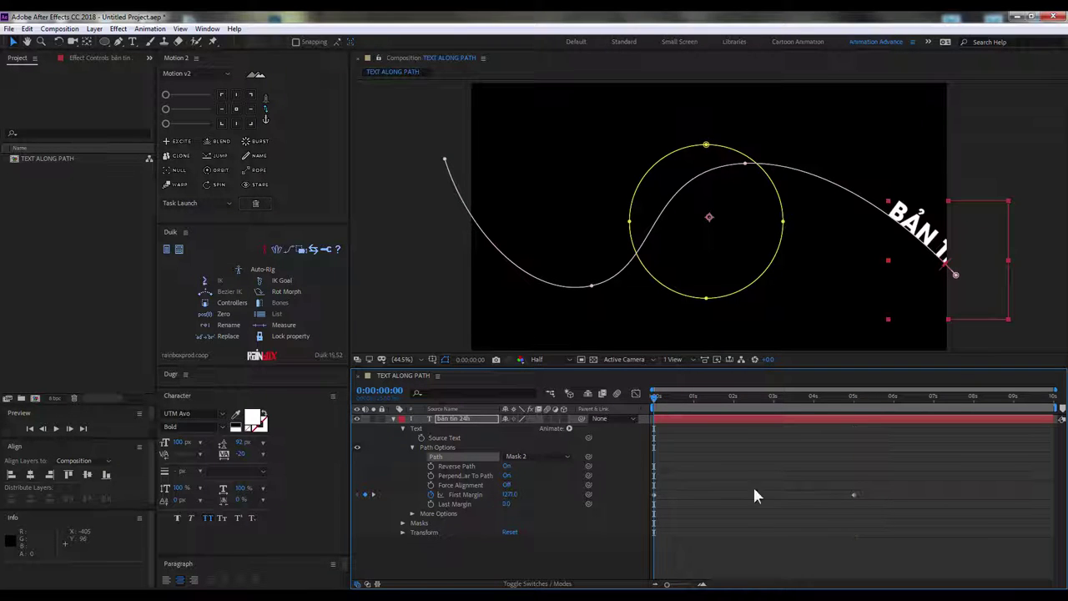
{"action": "left_click_drag", "start_coordinate": [513, 498], "coordinate": [409, 531]}
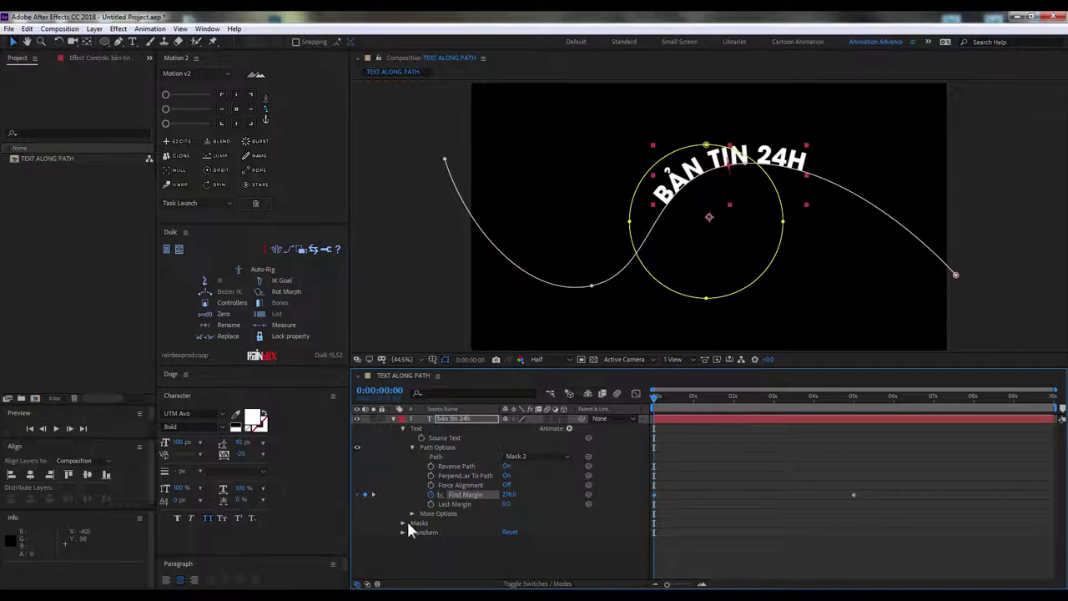
{"action": "left_click_drag", "start_coordinate": [513, 496], "coordinate": [400, 497]}
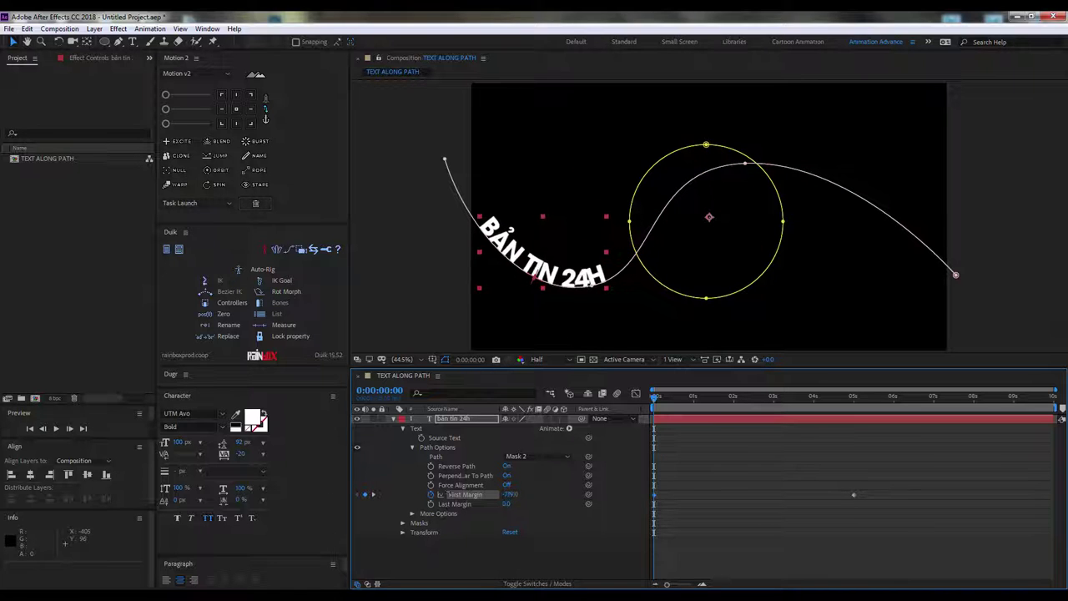
{"action": "key", "text": "space"}
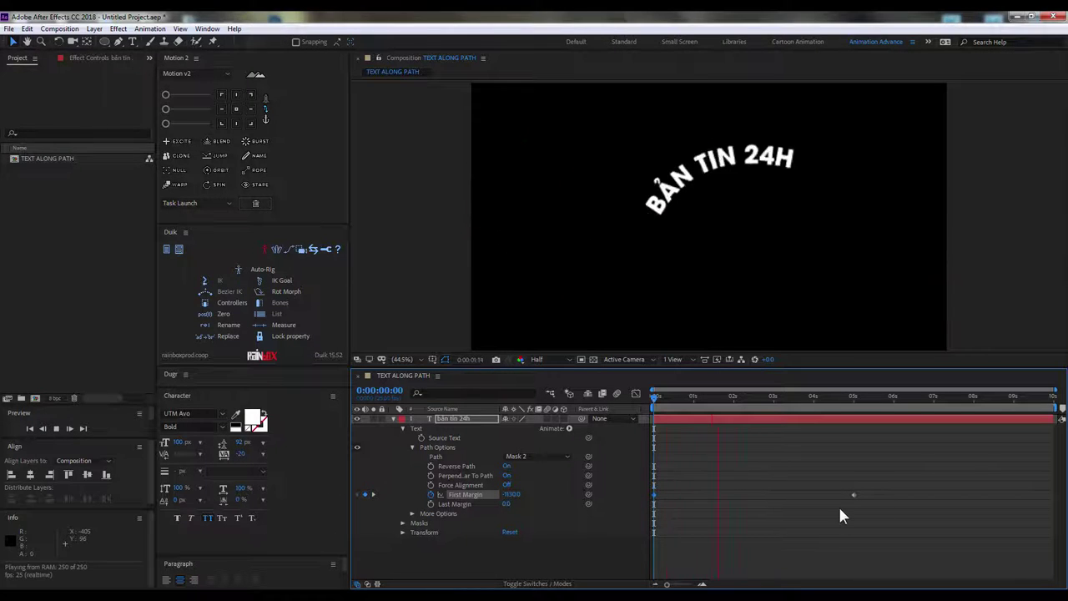
{"action": "key", "text": "space"}
Step: Turn Reverse Path off and preview the animation from the start
{"action": "left_click_drag", "start_coordinate": [769, 408], "coordinate": [732, 427]}
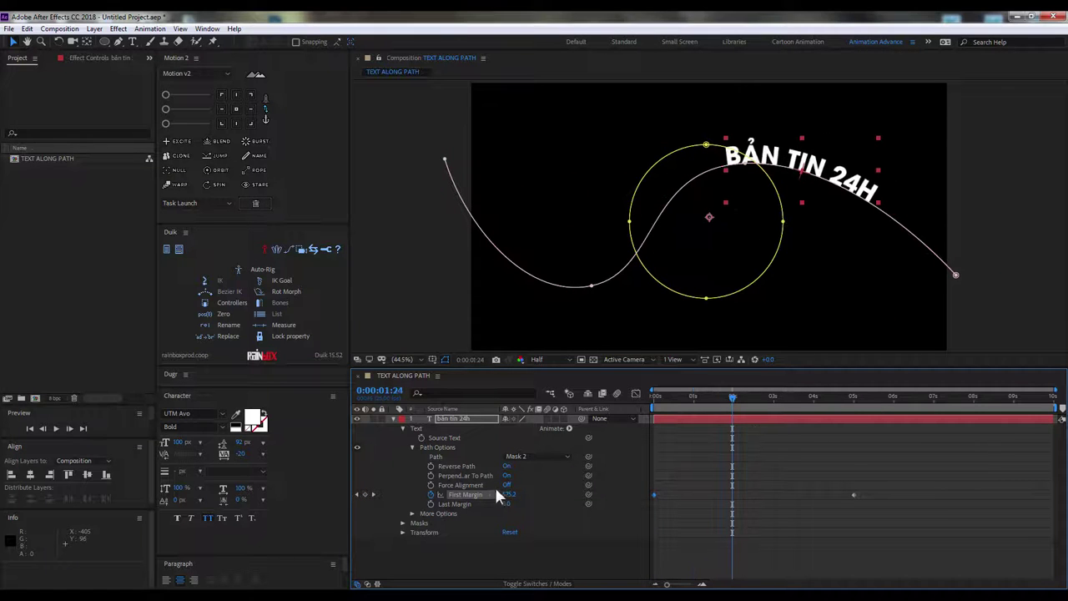
{"action": "left_click", "coordinate": [506, 466]}
{"action": "key", "text": "Home"}
{"action": "key", "text": "space"}
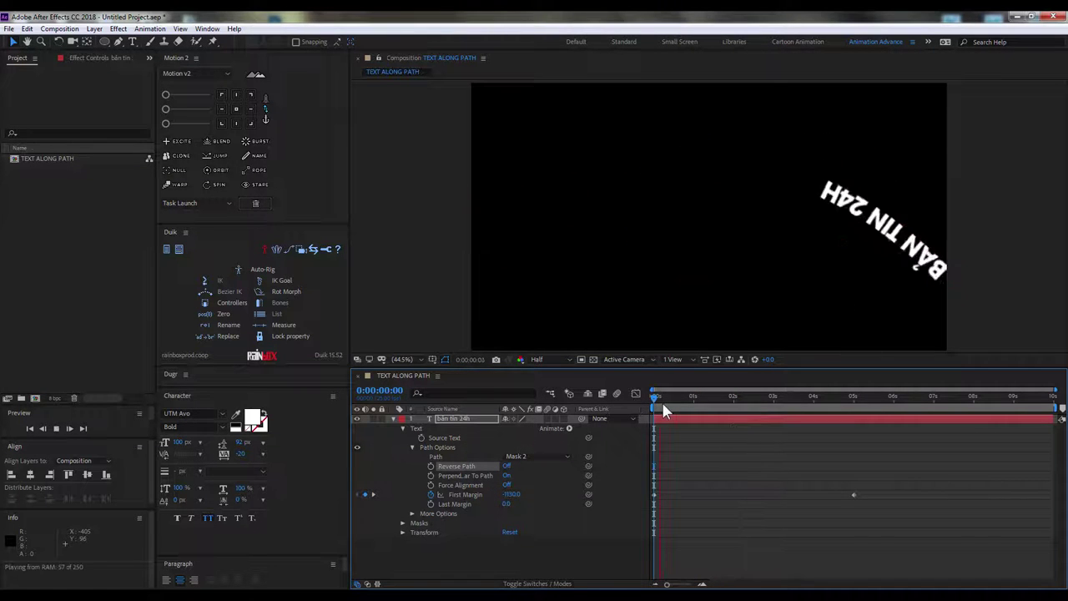
Step: Turn Reverse Path back On so the text reads correctly, at about 1 second
{"action": "key", "text": "space"}
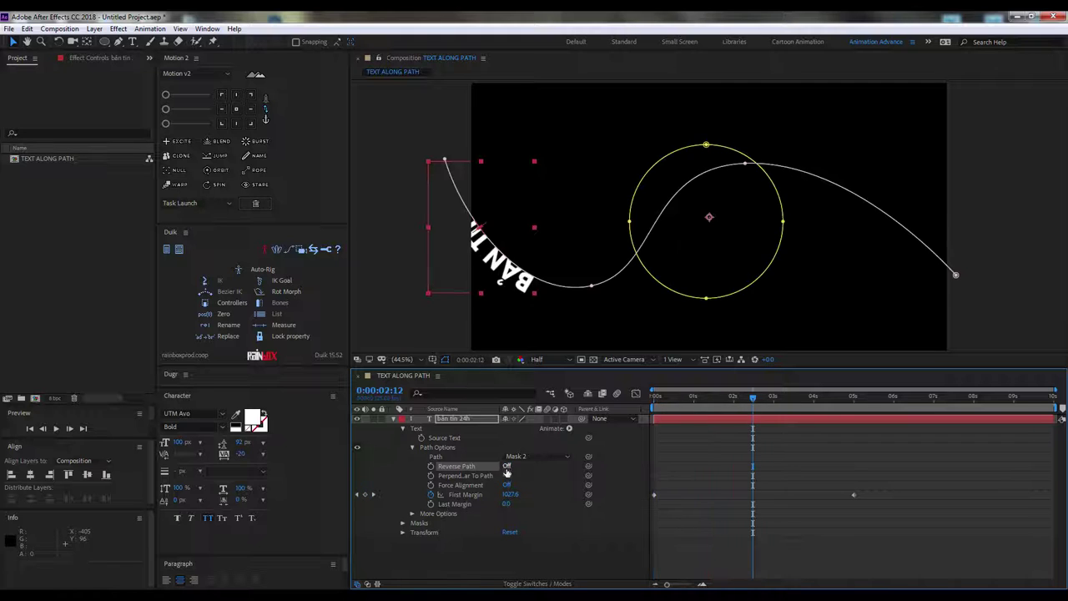
{"action": "left_click", "coordinate": [506, 466]}
{"action": "left_click_drag", "start_coordinate": [701, 404], "coordinate": [705, 401]}
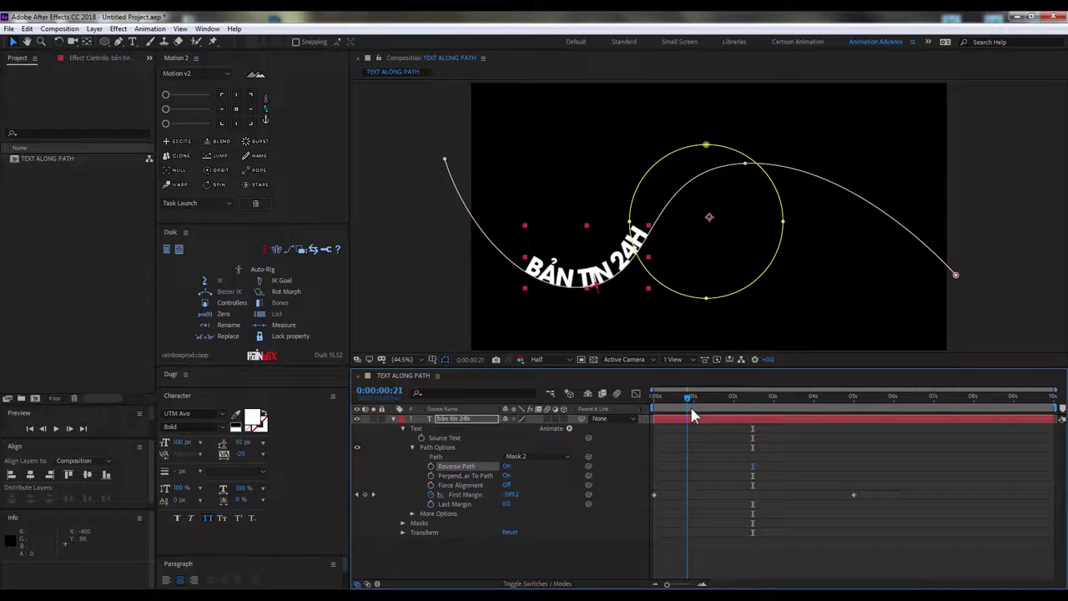
Step: Try Force Alignment, then set it Off and reset Last Margin to 0
{"action": "left_click", "coordinate": [507, 485]}
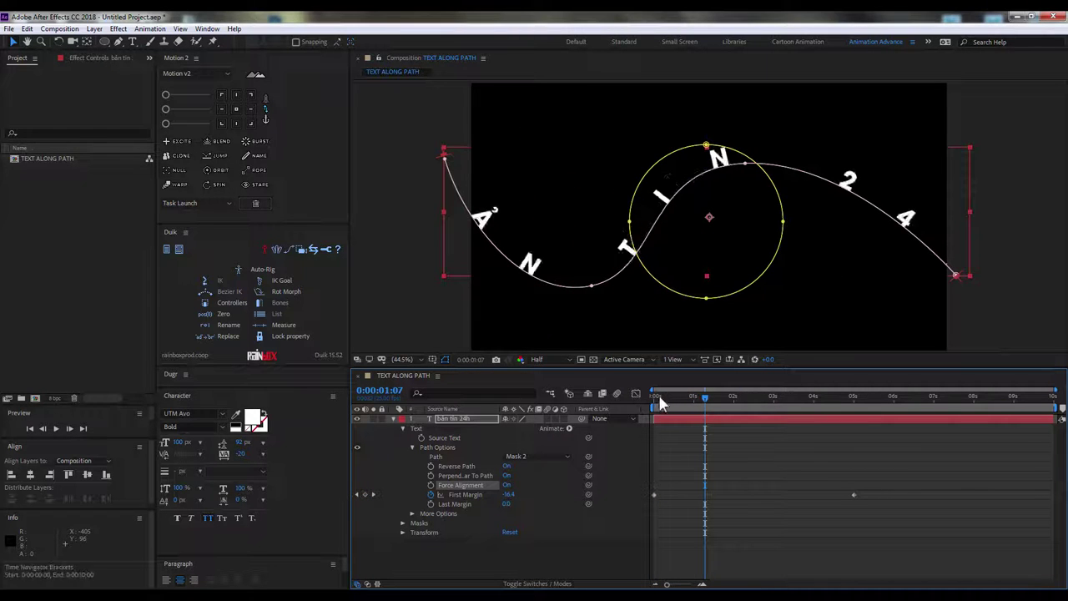
{"action": "left_click_drag", "start_coordinate": [659, 403], "coordinate": [772, 424]}
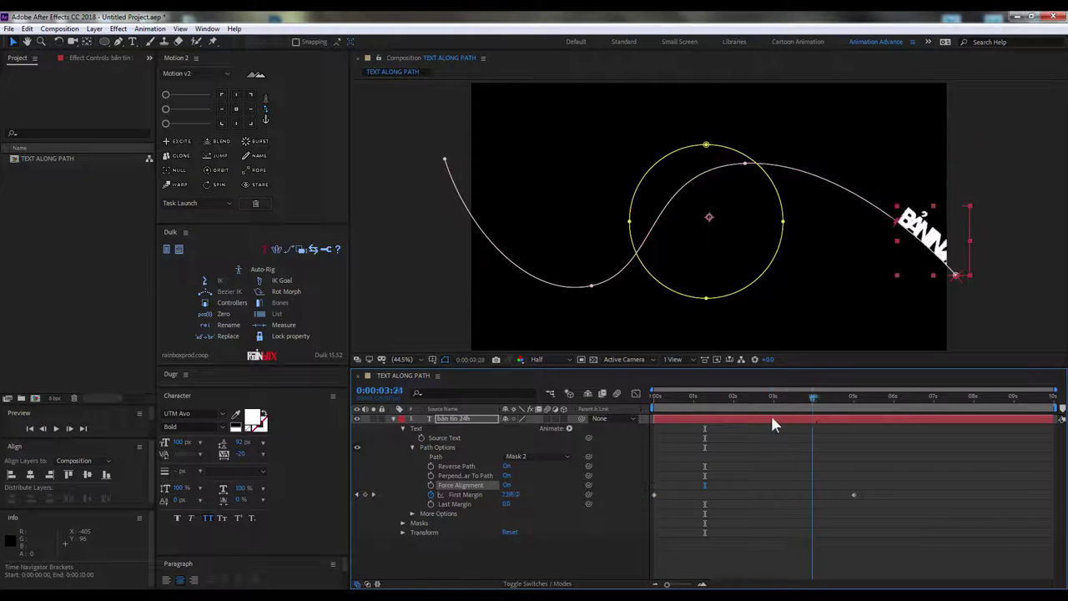
{"action": "mouse_move", "coordinate": [663, 399]}
{"action": "left_mouse_down"}
{"action": "mouse_move", "coordinate": [818, 442]}
{"action": "mouse_move", "coordinate": [728, 424]}
{"action": "mouse_move", "coordinate": [742, 417]}
{"action": "left_mouse_up"}
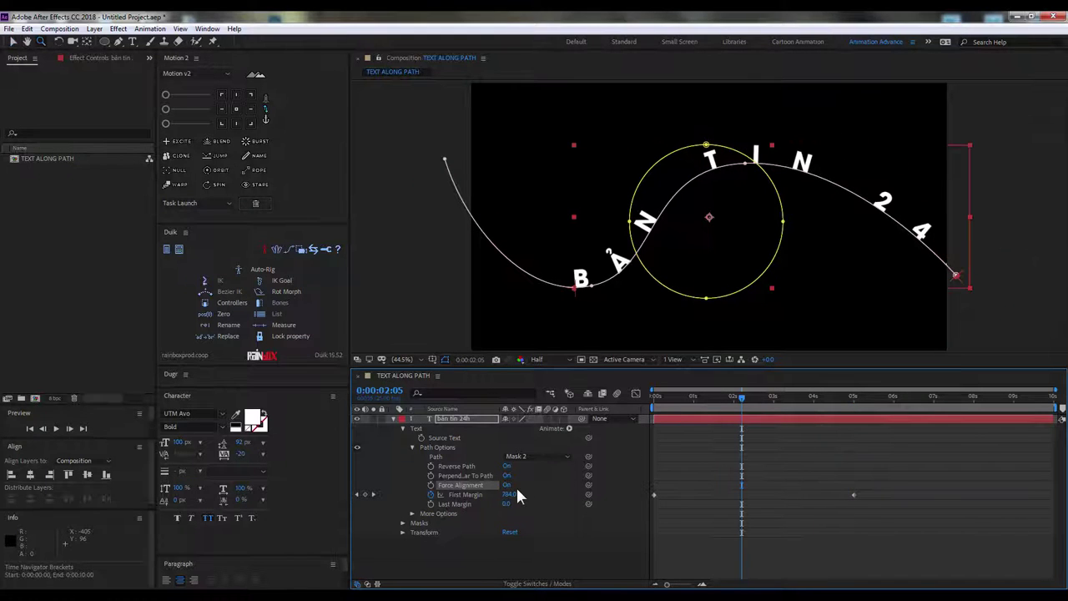
{"action": "left_click", "coordinate": [507, 485]}
{"action": "left_click", "coordinate": [507, 485]}
{"action": "left_click_drag", "start_coordinate": [716, 414], "coordinate": [737, 413]}
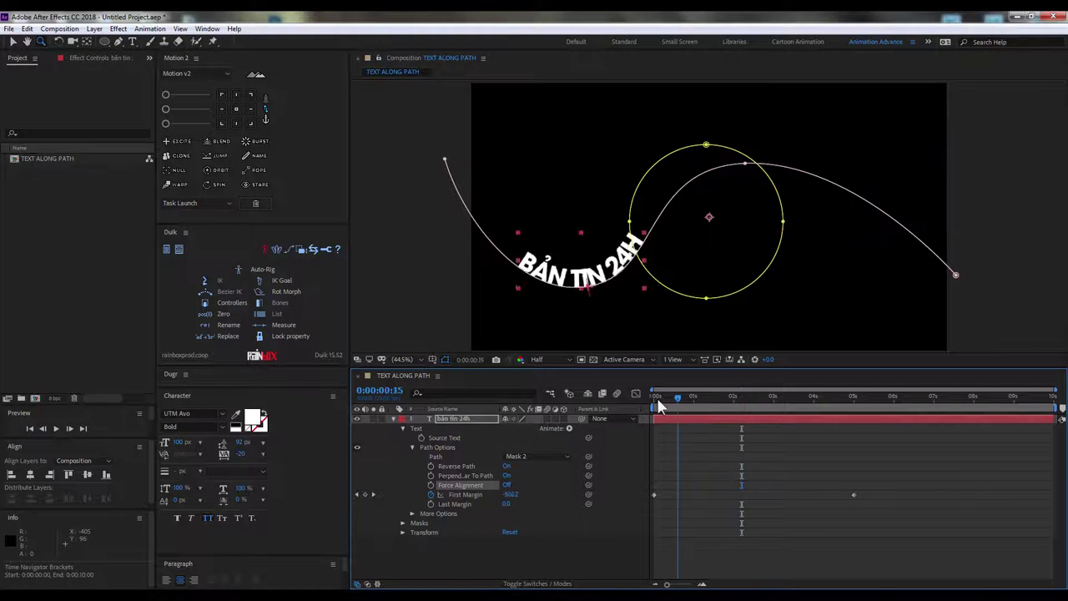
{"action": "left_click_drag", "start_coordinate": [507, 506], "coordinate": [501, 440]}
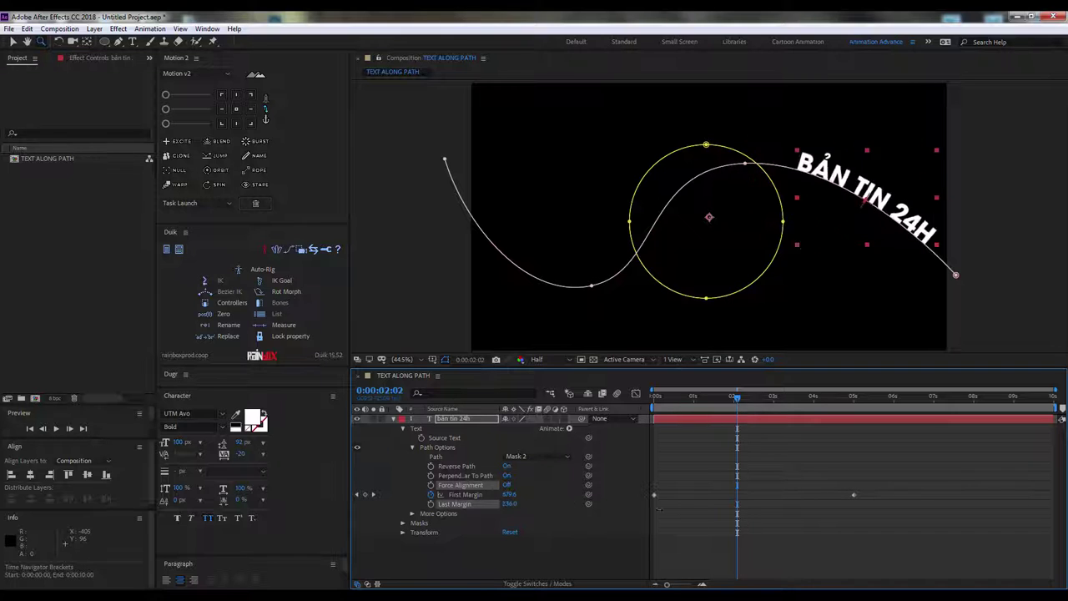
Step: Set the text Path to Mask 1 and delete Mask 2 with Edit > Clear
{"action": "left_click", "coordinate": [538, 457]}
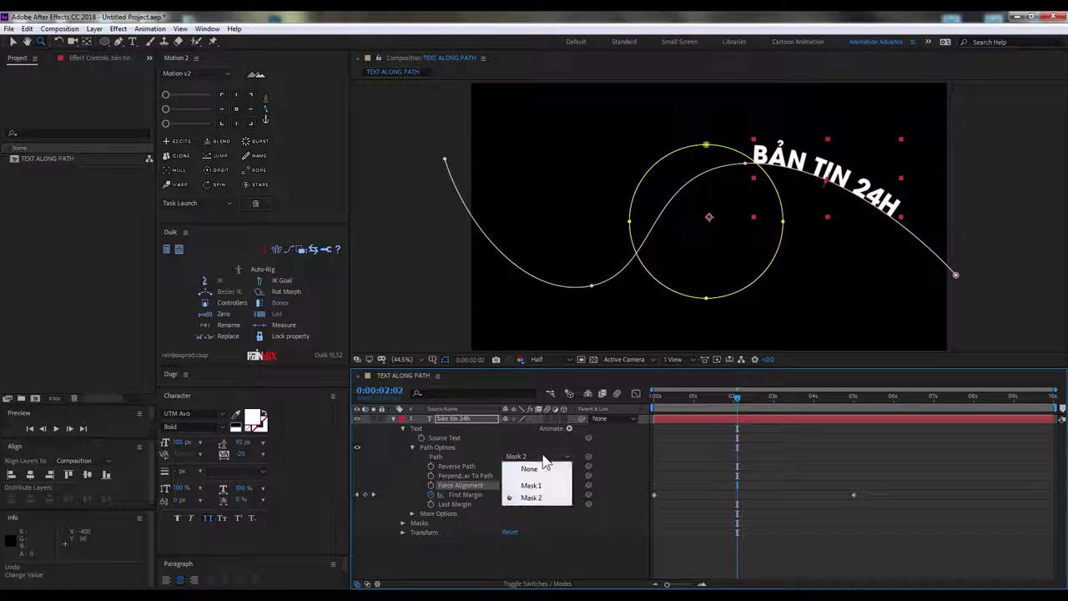
{"action": "left_click", "coordinate": [538, 484]}
{"action": "left_click", "coordinate": [428, 541]}
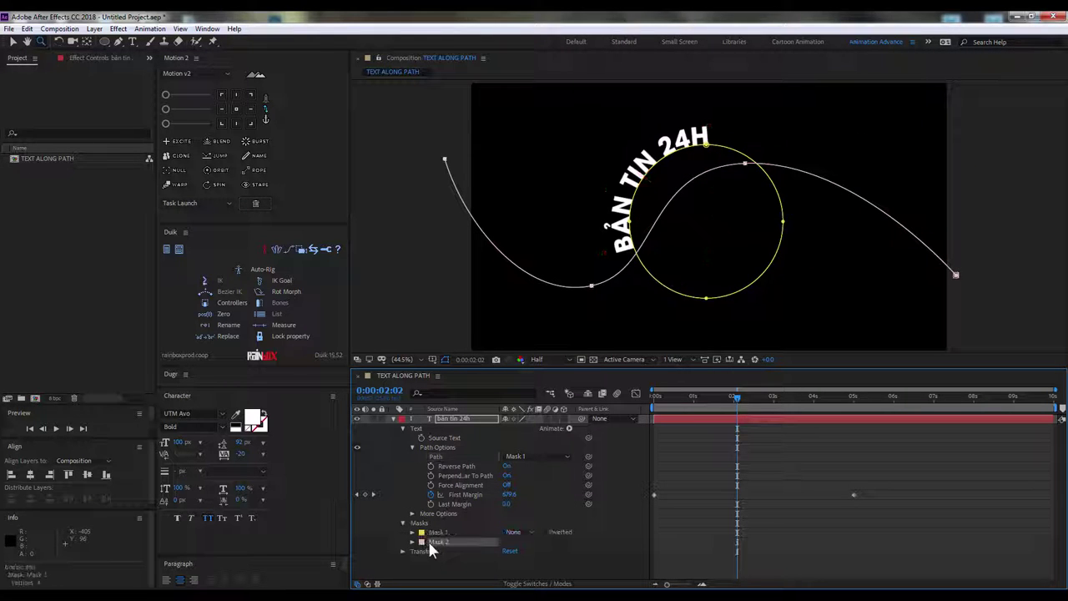
{"action": "left_click", "coordinate": [28, 28]}
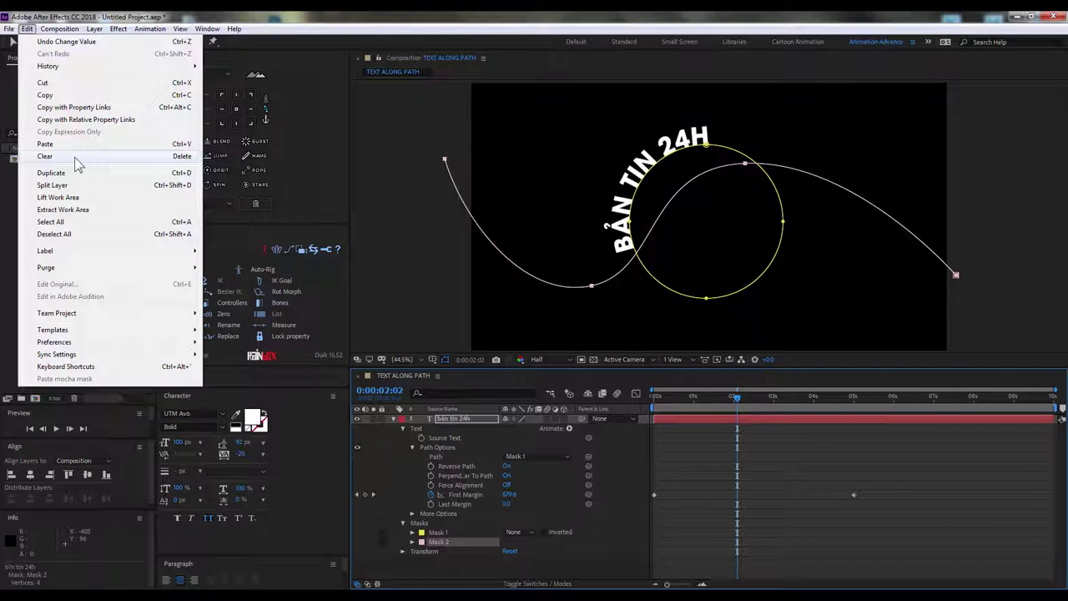
{"action": "left_click", "coordinate": [75, 157]}
{"action": "left_click", "coordinate": [526, 457]}
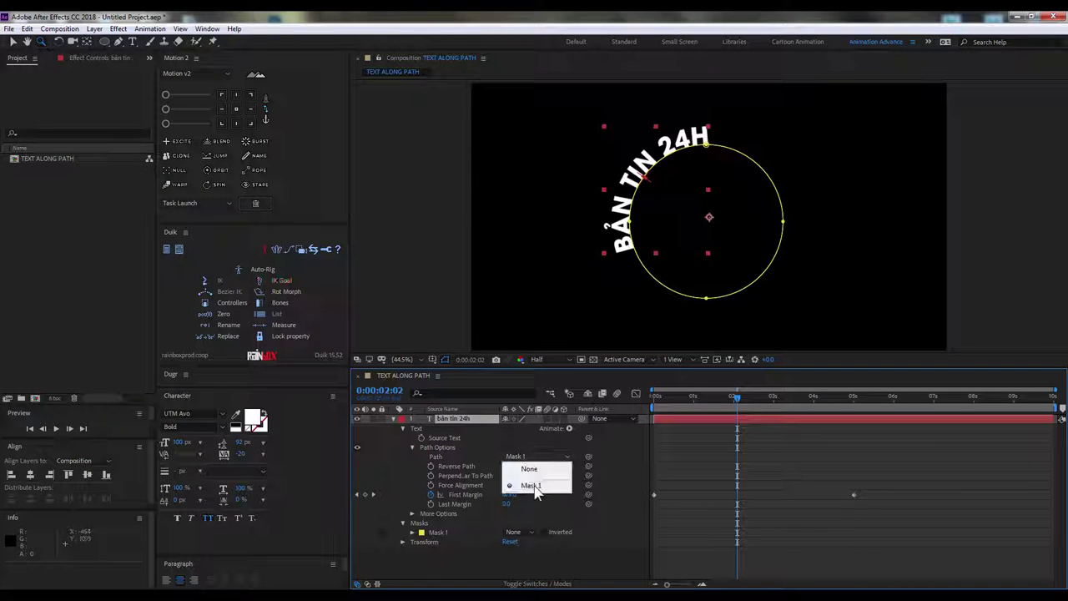
{"action": "left_click", "coordinate": [422, 523]}
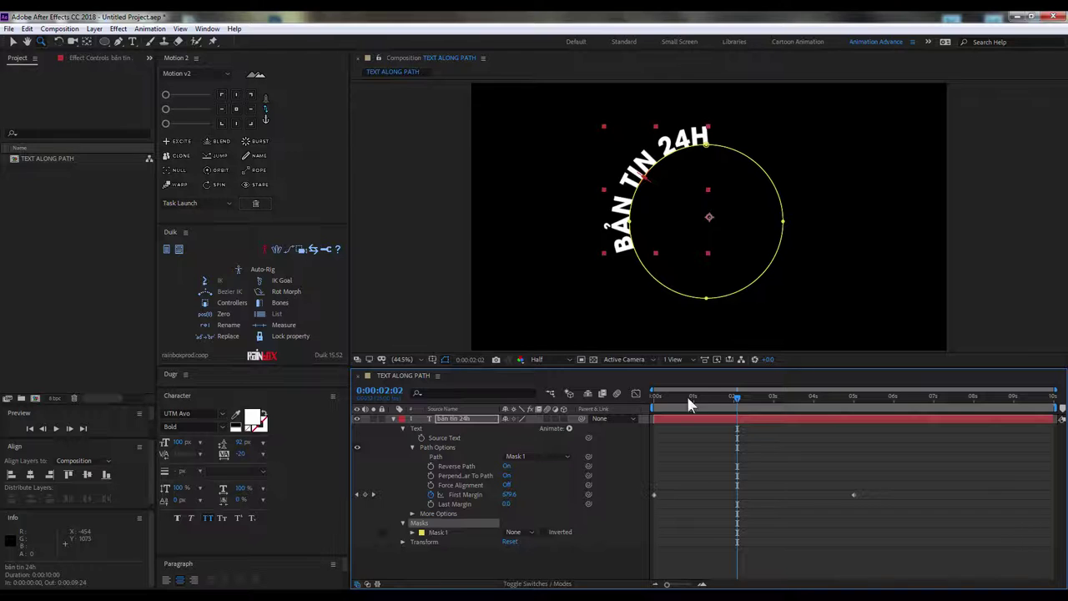
Step: Preview the circling text and end the work area at 5 seconds
{"action": "left_click_drag", "start_coordinate": [687, 394], "coordinate": [723, 389]}
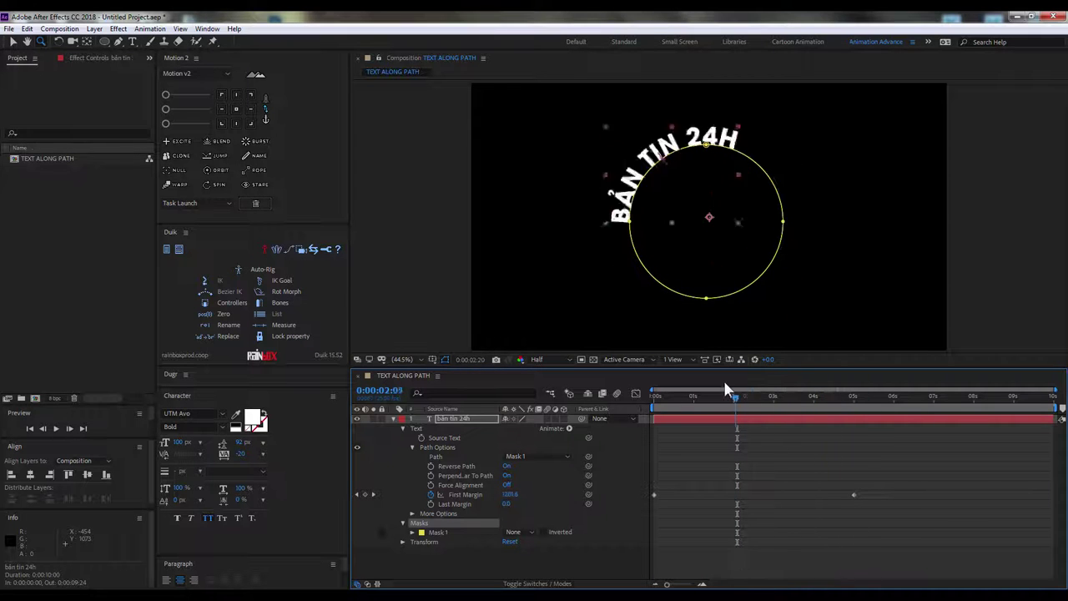
{"action": "left_click", "coordinate": [686, 449]}
{"action": "key", "text": "space"}
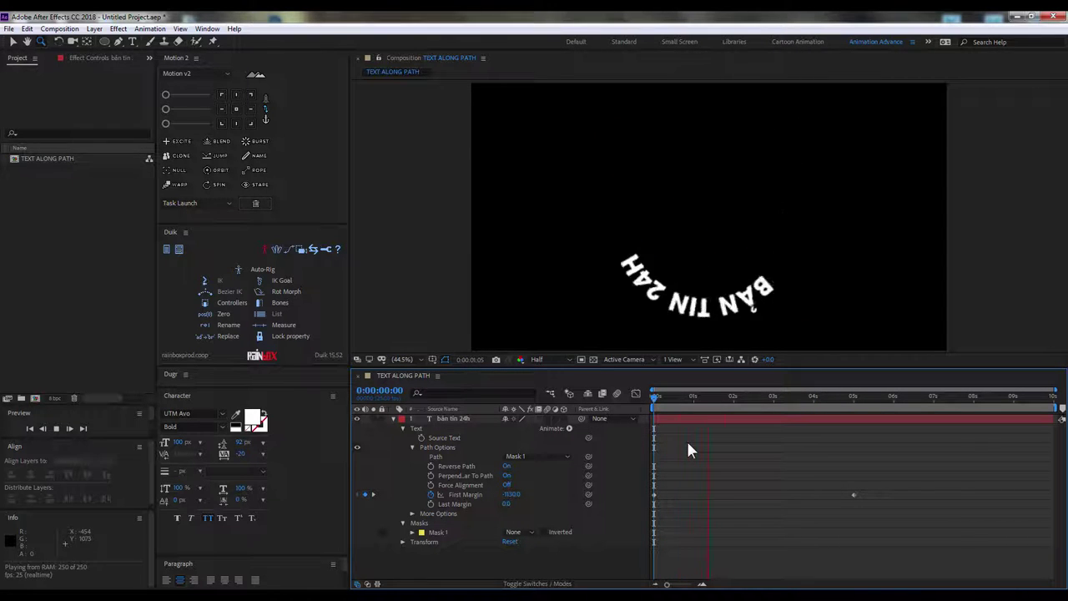
{"action": "left_click", "coordinate": [853, 401]}
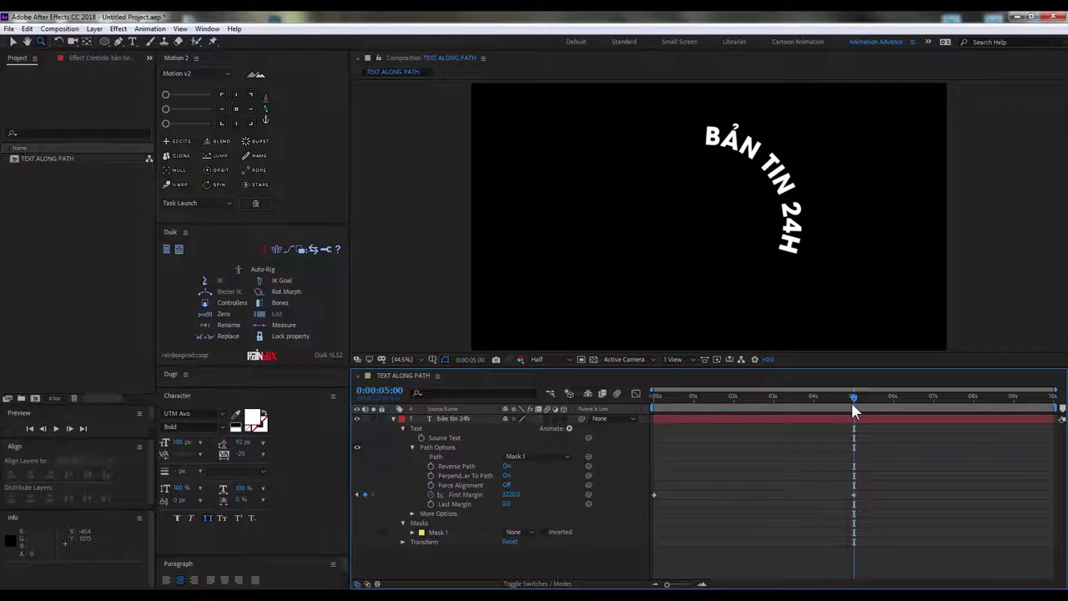
{"action": "key", "text": "n"}
{"action": "left_click_drag", "start_coordinate": [853, 399], "coordinate": [588, 401]}
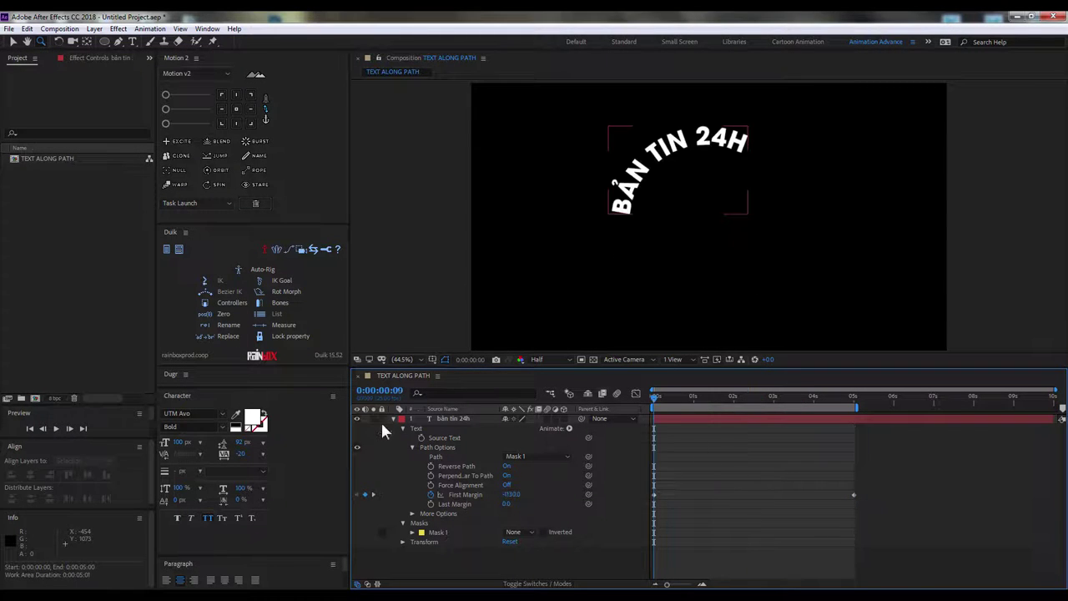
Step: Collapse and deselect the text layer, then choose the Ellipse tool
{"action": "left_click", "coordinate": [435, 534]}
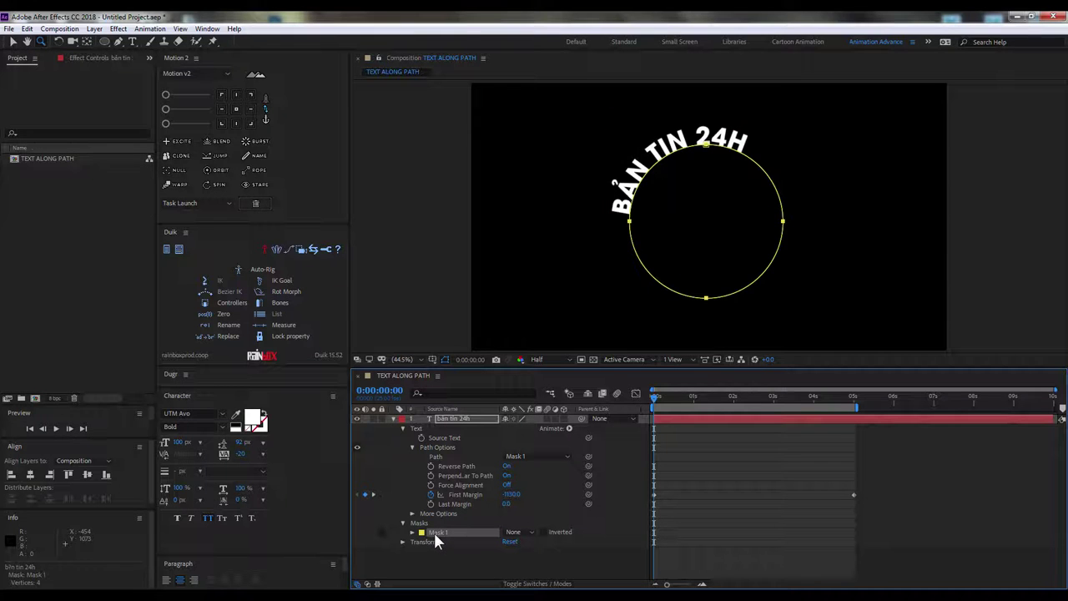
{"action": "left_click", "coordinate": [393, 419]}
{"action": "left_click", "coordinate": [418, 486]}
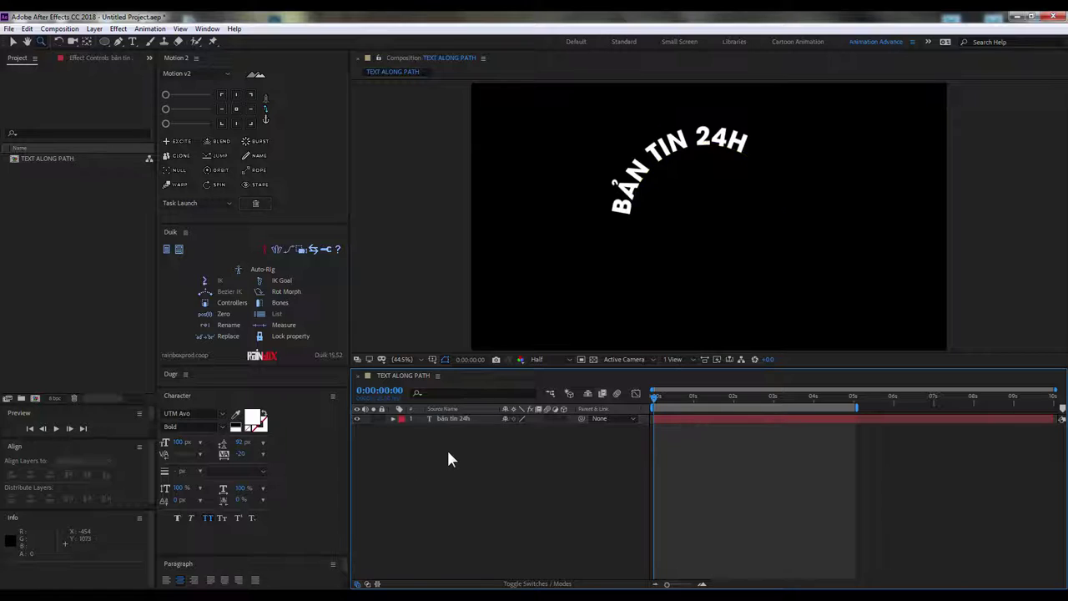
{"action": "left_click", "coordinate": [458, 420]}
{"action": "left_click", "coordinate": [470, 452]}
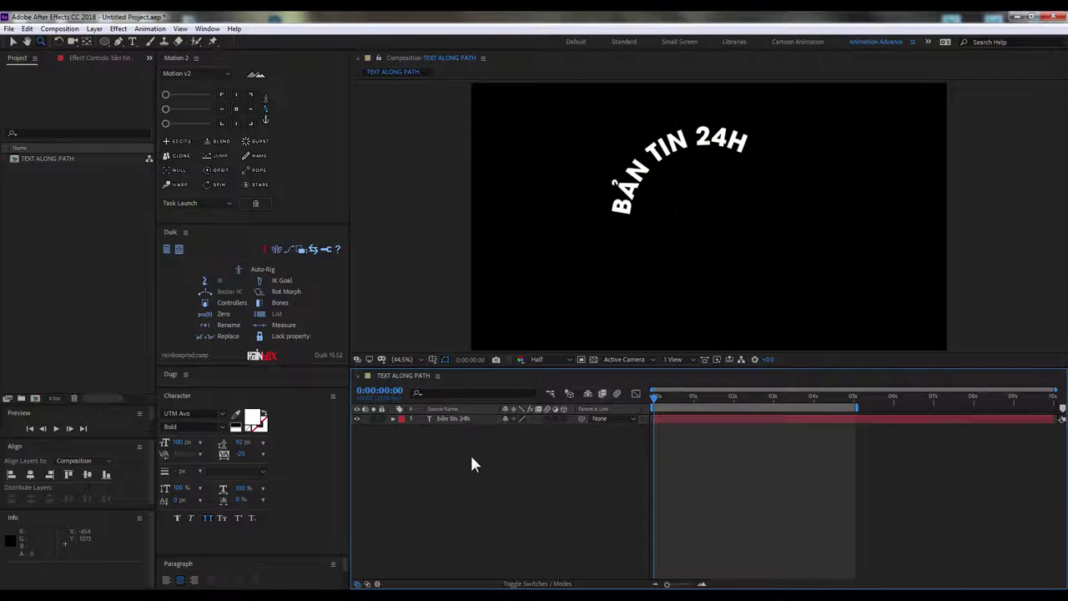
{"action": "left_click", "coordinate": [105, 41]}
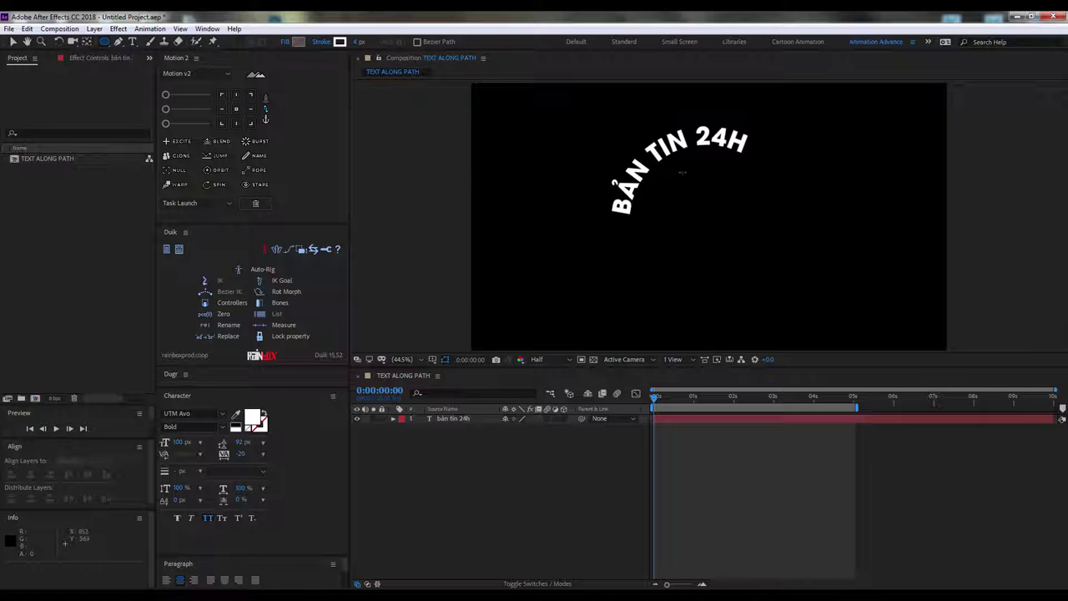
Step: Draw a circle near the composition centre and move its anchor point to its centre
{"action": "left_click_drag", "start_coordinate": [683, 173], "coordinate": [801, 294]}
{"action": "left_click", "coordinate": [15, 43]}
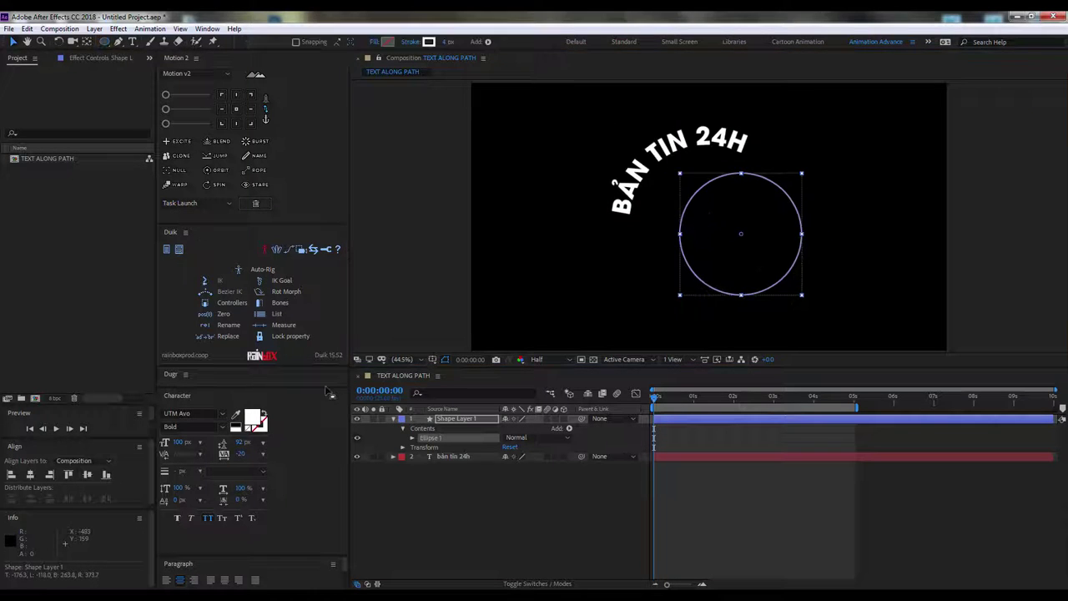
{"action": "left_click", "coordinate": [458, 419]}
{"action": "mouse_move", "coordinate": [696, 275]}
{"action": "left_mouse_down"}
{"action": "mouse_move", "coordinate": [663, 262]}
{"action": "mouse_move", "coordinate": [702, 255]}
{"action": "left_mouse_up"}
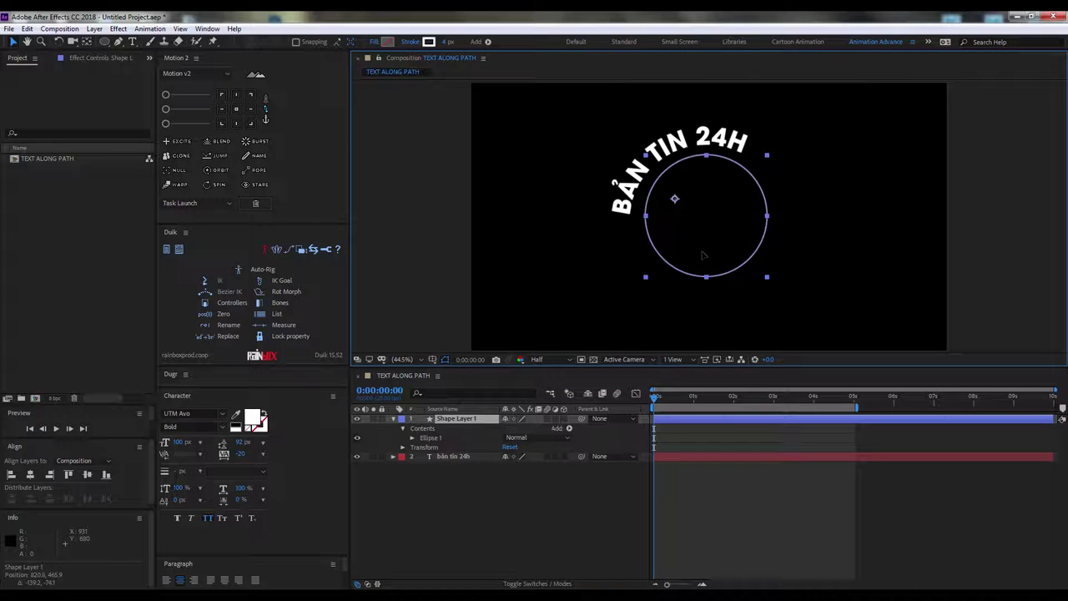
{"action": "left_click", "coordinate": [86, 42]}
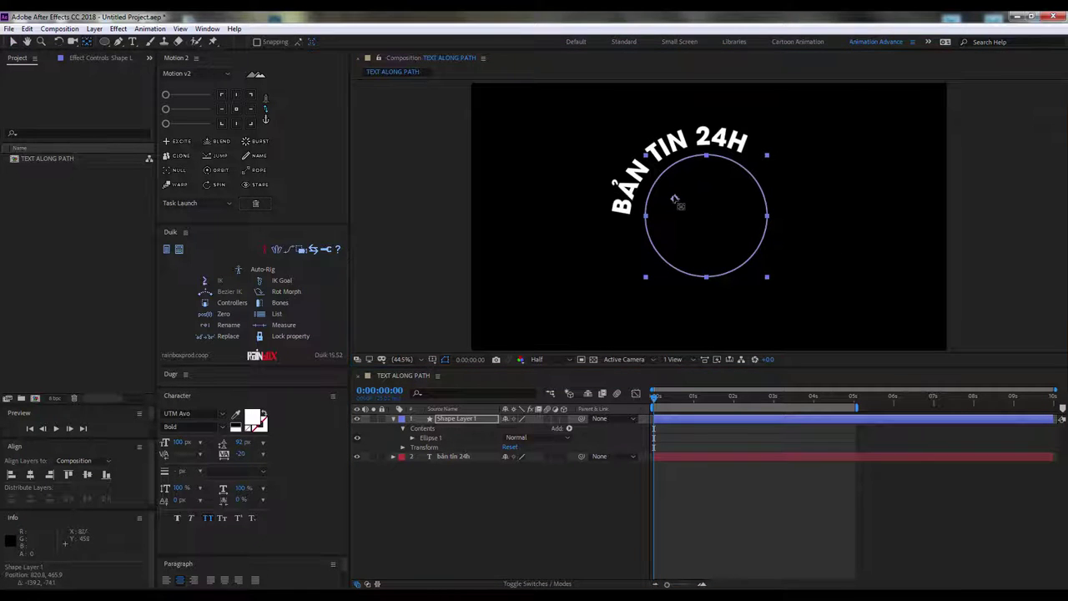
{"action": "left_click_drag", "start_coordinate": [675, 200], "coordinate": [710, 219]}
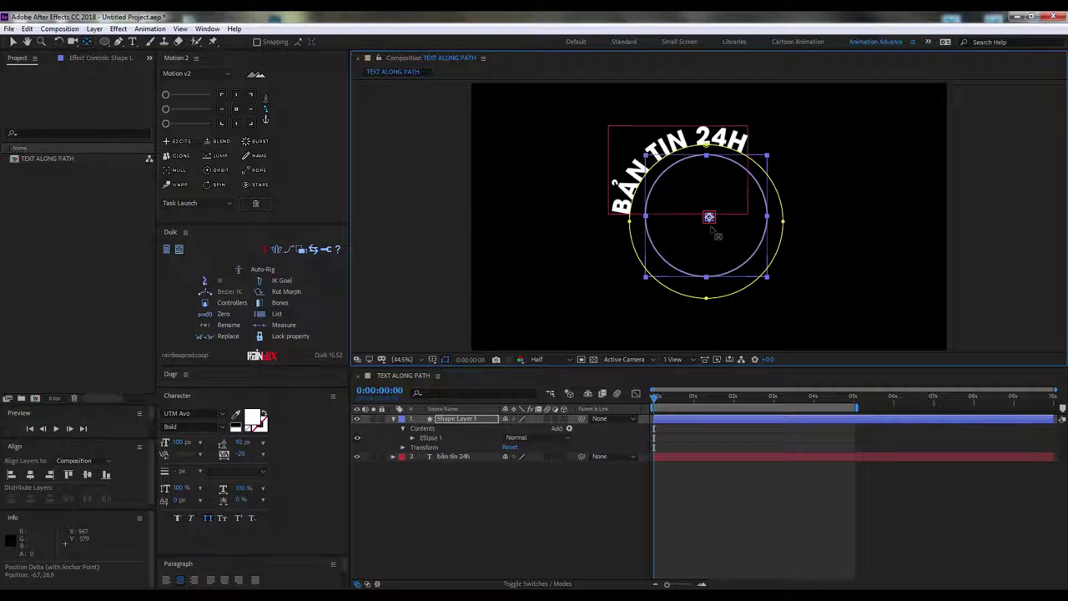
{"action": "key", "text": "v"}
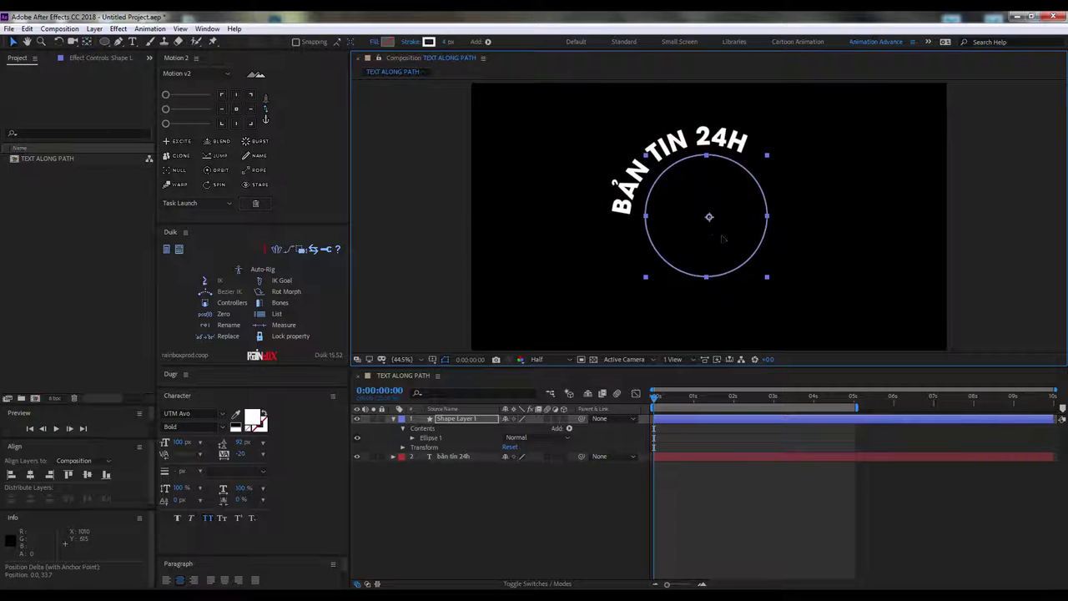
Step: Centre the circle horizontally and vertically with Align; try centring the text, then undo
{"action": "left_click", "coordinate": [29, 474]}
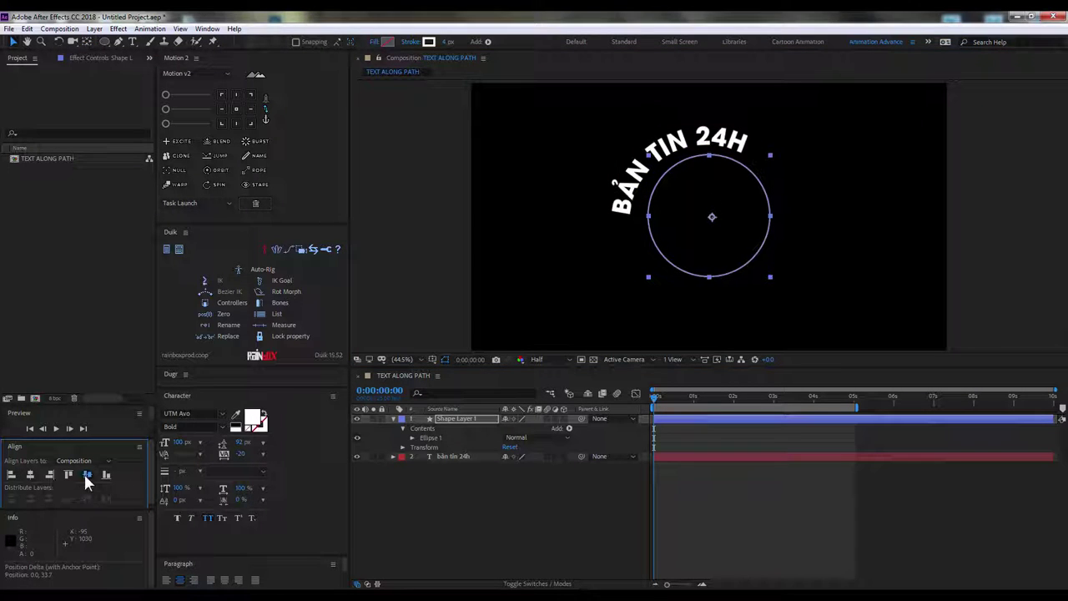
{"action": "left_click", "coordinate": [87, 474]}
{"action": "left_click", "coordinate": [471, 511]}
{"action": "left_click", "coordinate": [660, 158]}
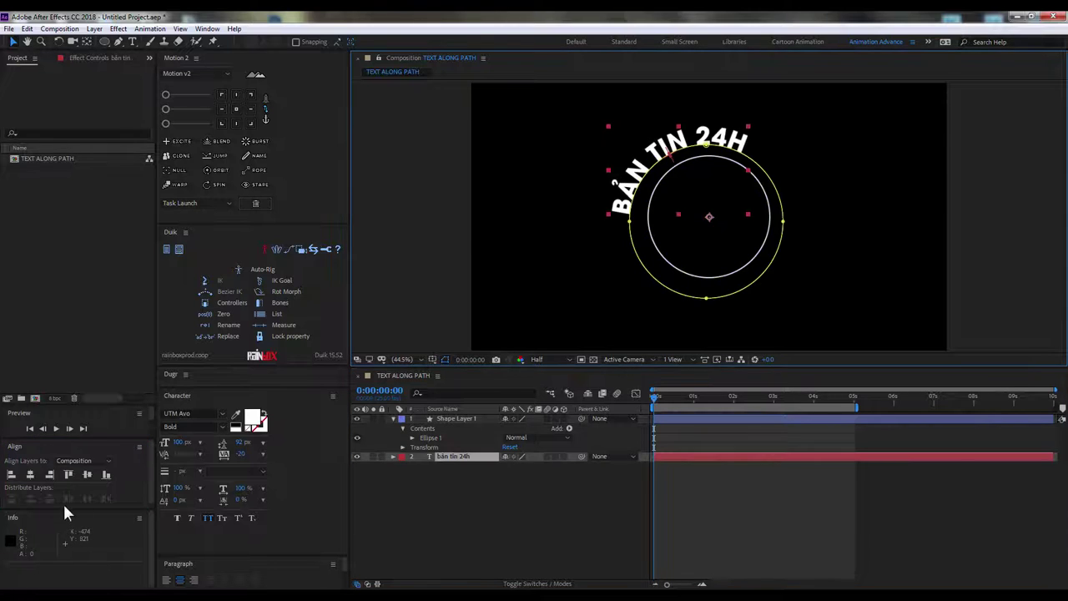
{"action": "left_click", "coordinate": [30, 475]}
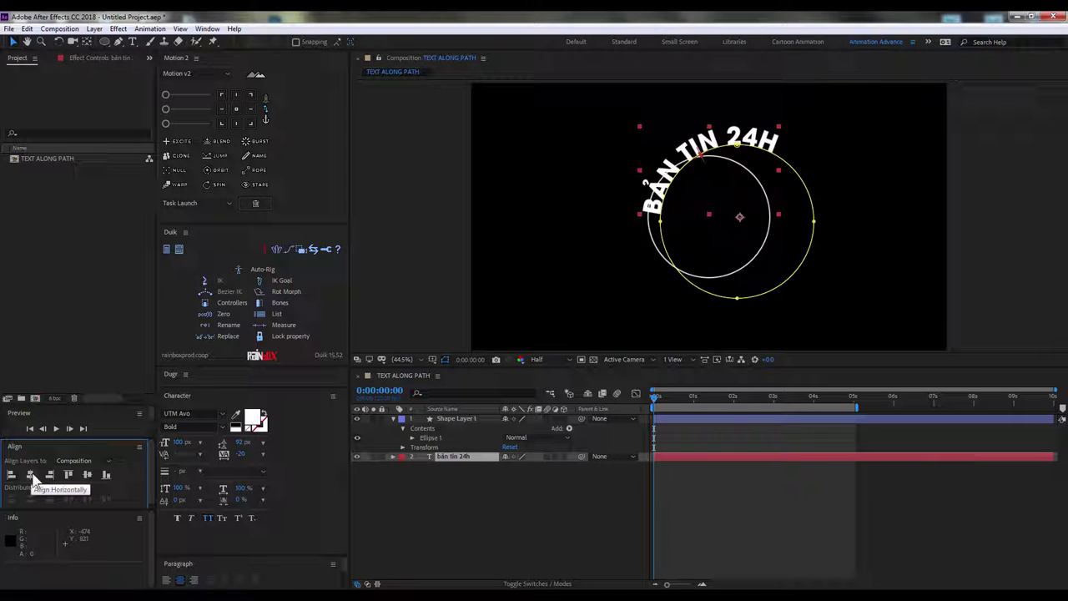
{"action": "left_click", "coordinate": [87, 474]}
{"action": "scroll", "coordinate": [735, 220], "scroll_direction": "down", "scroll_amount": 2}
{"action": "scroll", "coordinate": [734, 220], "scroll_direction": "up", "scroll_amount": 2}
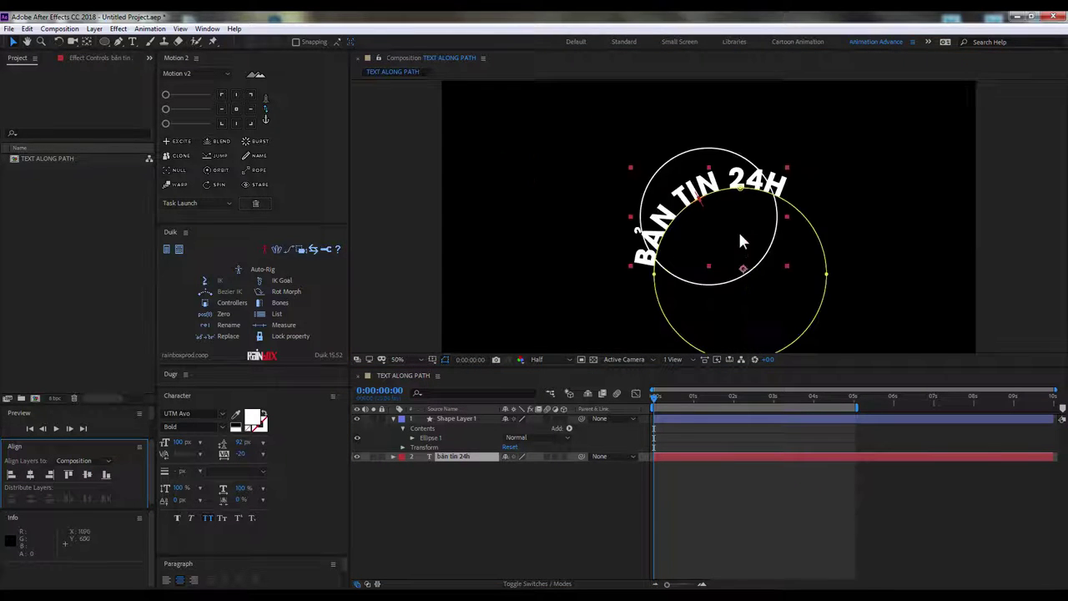
{"action": "key", "text": "ctrl+z"}
{"action": "key", "text": "ctrl+z"}
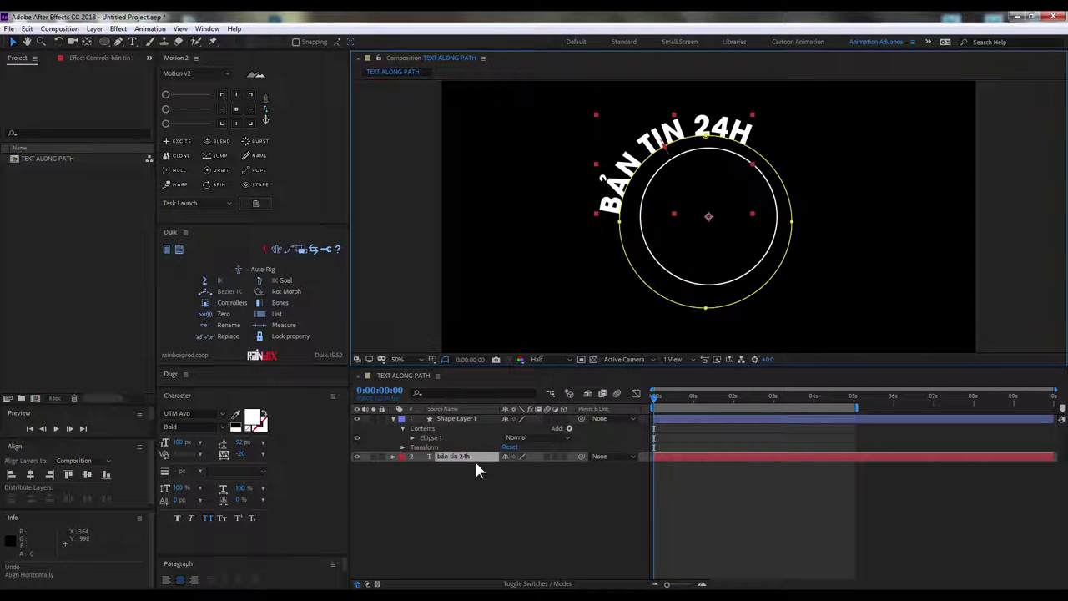
Step: Turn on the Title/Action Safe guides in the composition view
{"action": "left_click", "coordinate": [432, 367]}
{"action": "left_click", "coordinate": [459, 373]}
{"action": "scroll", "coordinate": [723, 192], "scroll_direction": "up", "scroll_amount": 3}
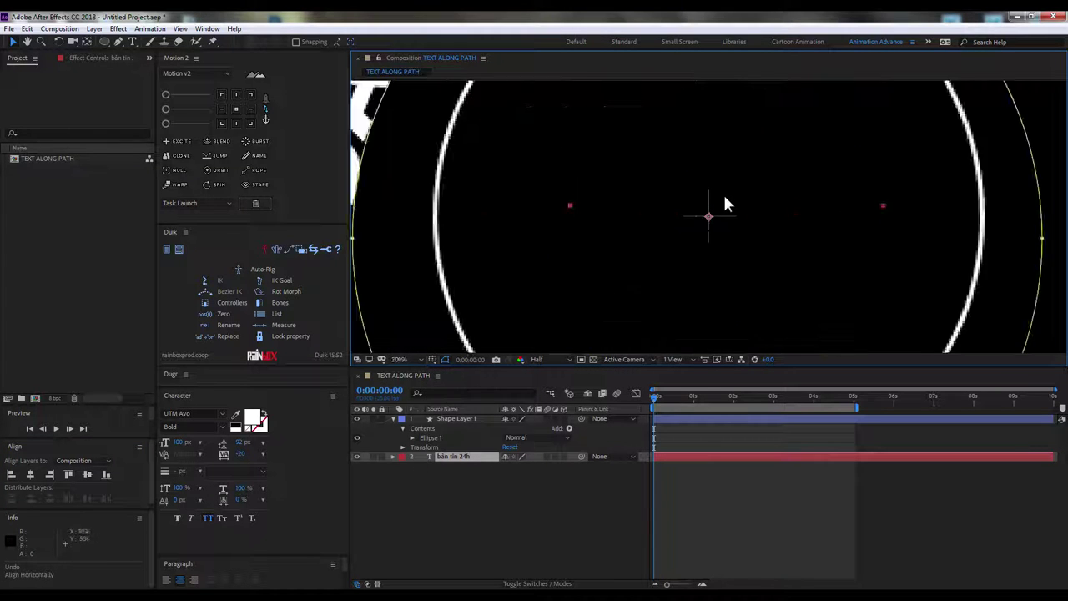
{"action": "scroll", "coordinate": [723, 192], "scroll_direction": "down", "scroll_amount": 3}
Step: Reposition the circle and re-centre it horizontally and vertically at 50% view
{"action": "left_click", "coordinate": [777, 216]}
{"action": "key", "text": "period"}
{"action": "key", "text": "period"}
{"action": "key", "text": "period"}
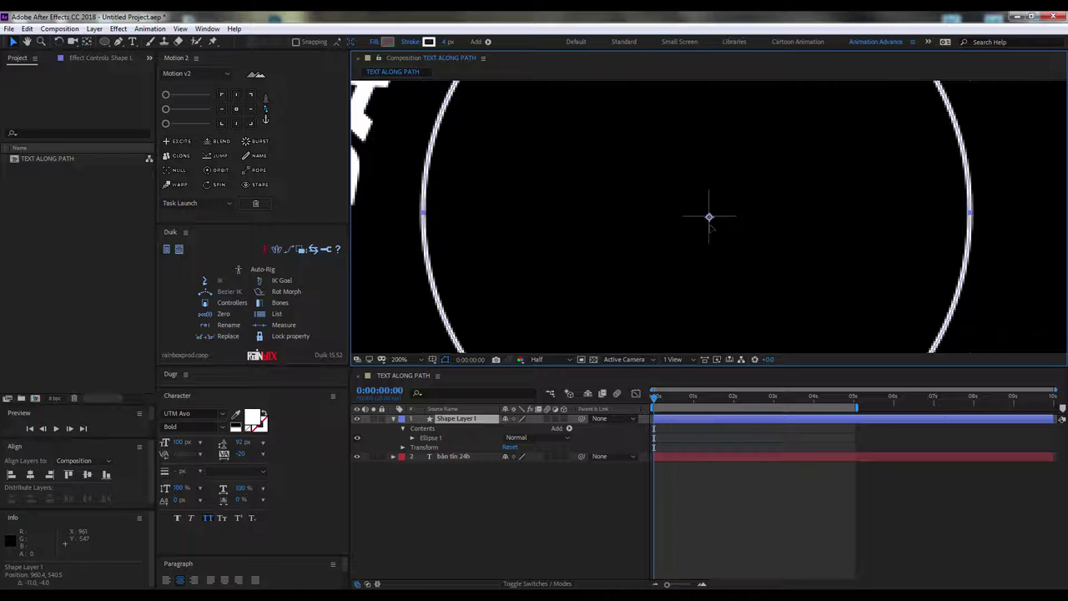
{"action": "key", "text": "comma"}
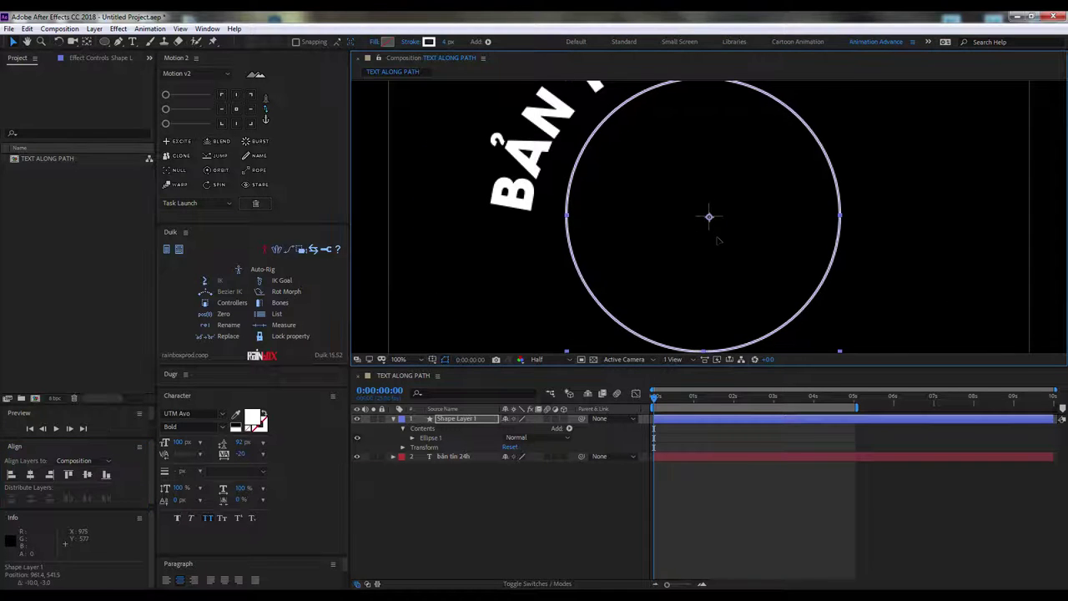
{"action": "mouse_move", "coordinate": [715, 221]}
{"action": "left_mouse_down"}
{"action": "mouse_move", "coordinate": [882, 230]}
{"action": "mouse_move", "coordinate": [870, 216]}
{"action": "left_mouse_up"}
{"action": "key", "text": "y"}
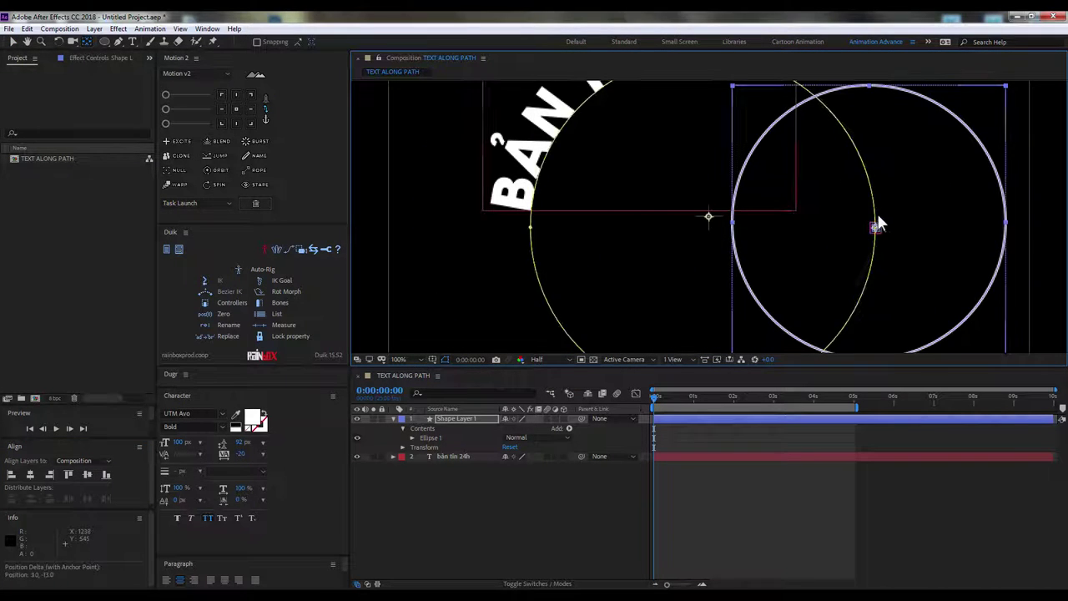
{"action": "key", "text": "v"}
{"action": "left_click", "coordinate": [30, 474]}
{"action": "left_click", "coordinate": [87, 474]}
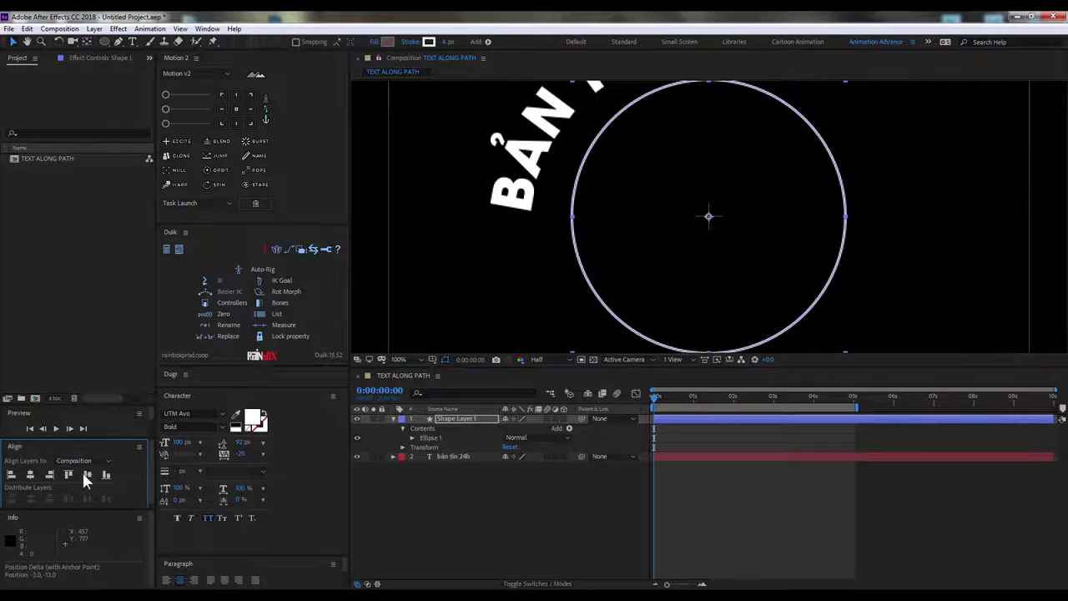
{"action": "key", "text": "comma"}
{"action": "left_click_drag", "start_coordinate": [661, 406], "coordinate": [732, 398]}
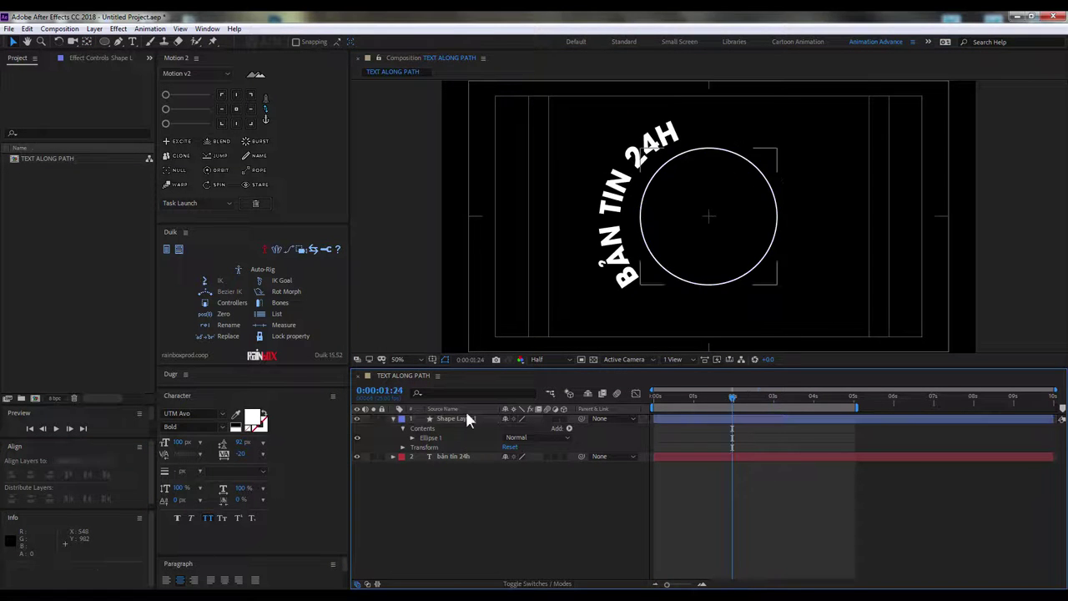
Step: Set the Scale of Transform: Ellipse 1 to 116%
{"action": "key", "text": "s"}
{"action": "left_click", "coordinate": [422, 434]}
{"action": "left_click", "coordinate": [414, 438]}
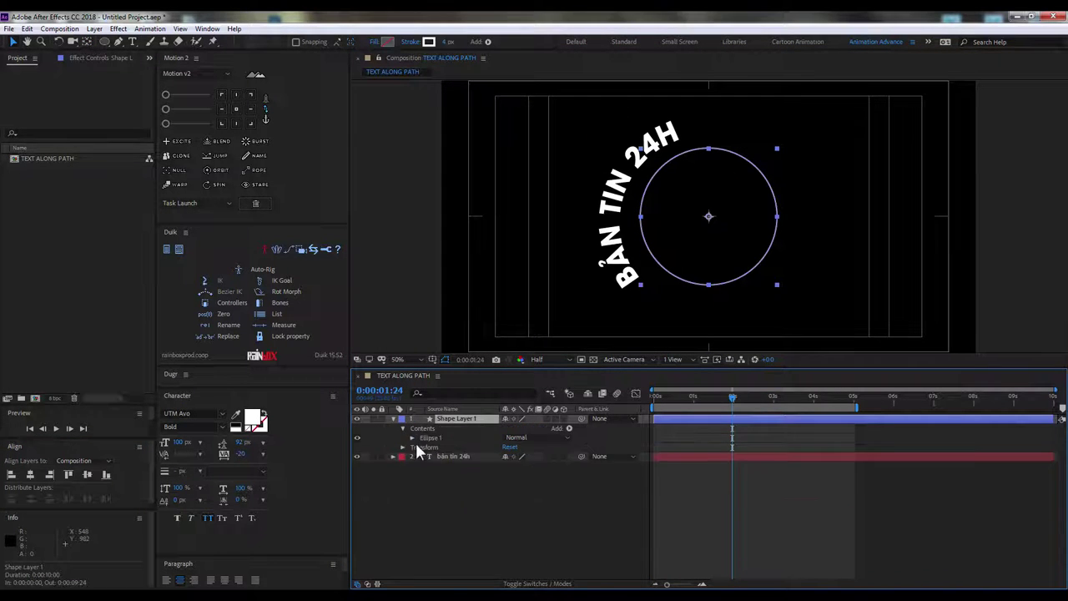
{"action": "left_click", "coordinate": [421, 475]}
{"action": "left_click_drag", "start_coordinate": [537, 505], "coordinate": [554, 505]}
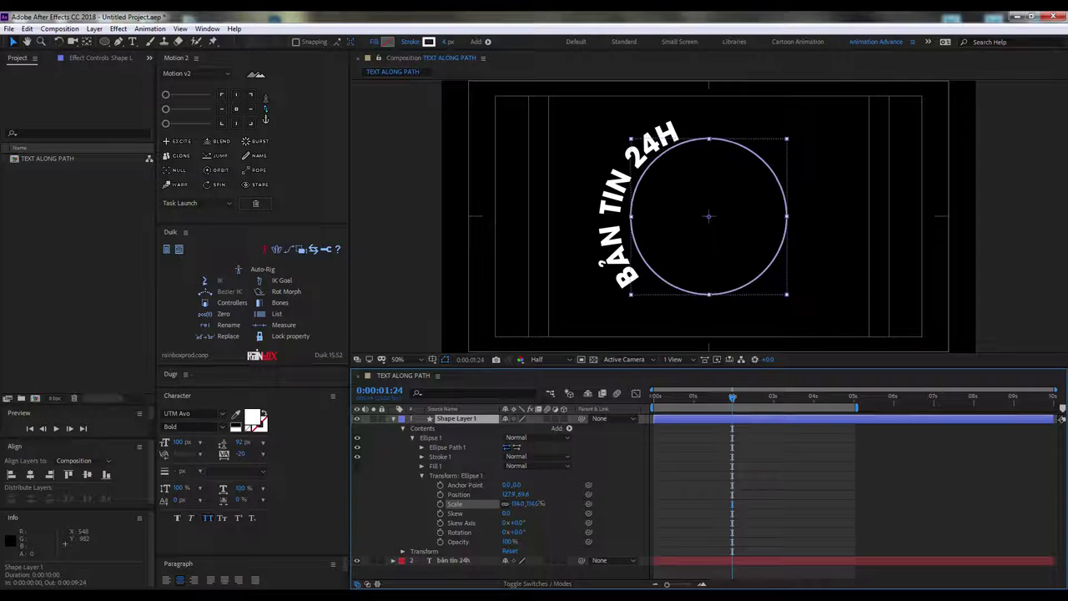
Step: Nudge the BẢN TIN 24H text slightly and try an alignment, undoing it
{"action": "left_click", "coordinate": [454, 561]}
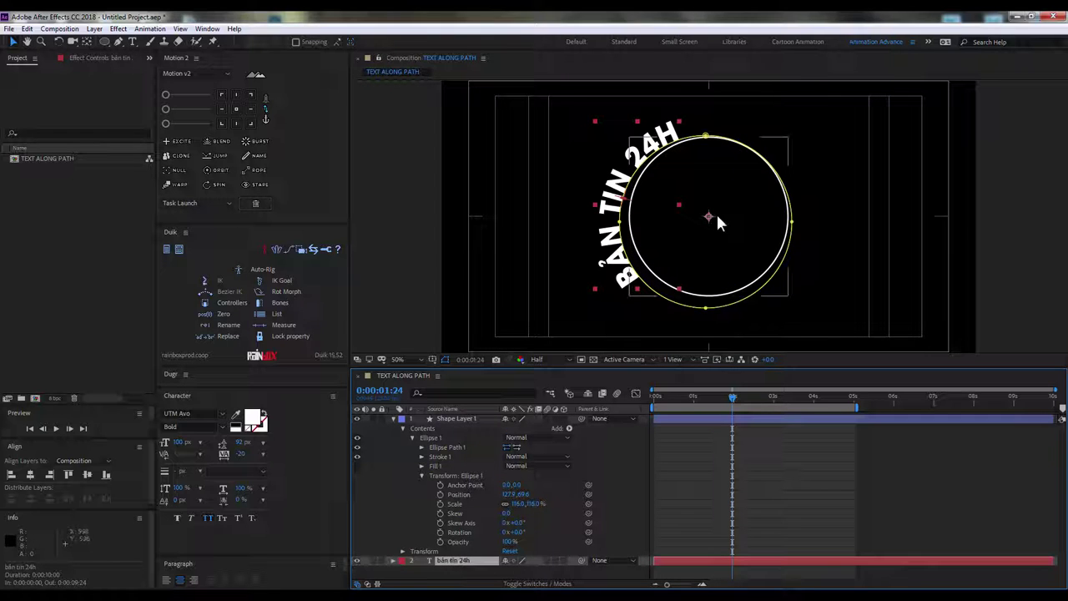
{"action": "left_click_drag", "start_coordinate": [716, 213], "coordinate": [712, 211]}
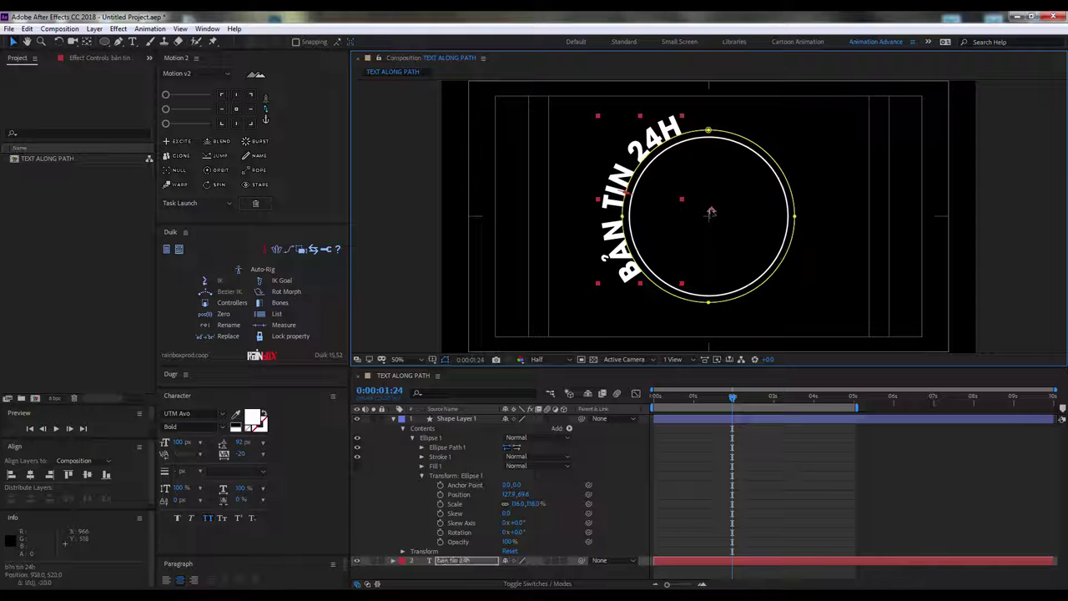
{"action": "key", "text": "y"}
{"action": "left_click", "coordinate": [711, 216]}
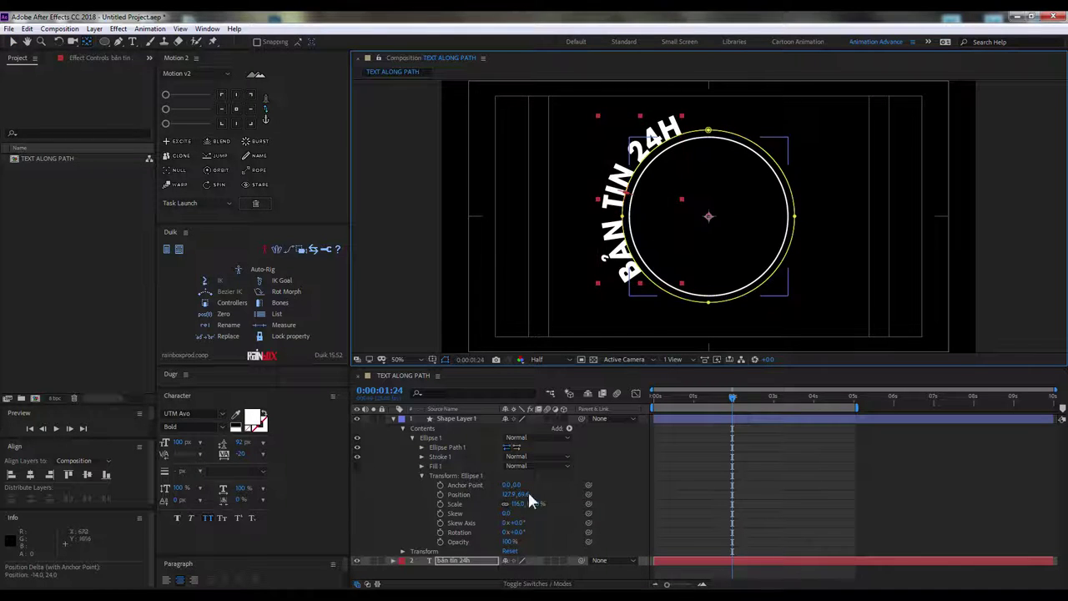
{"action": "left_click", "coordinate": [88, 475]}
{"action": "key", "text": "ctrl+z"}
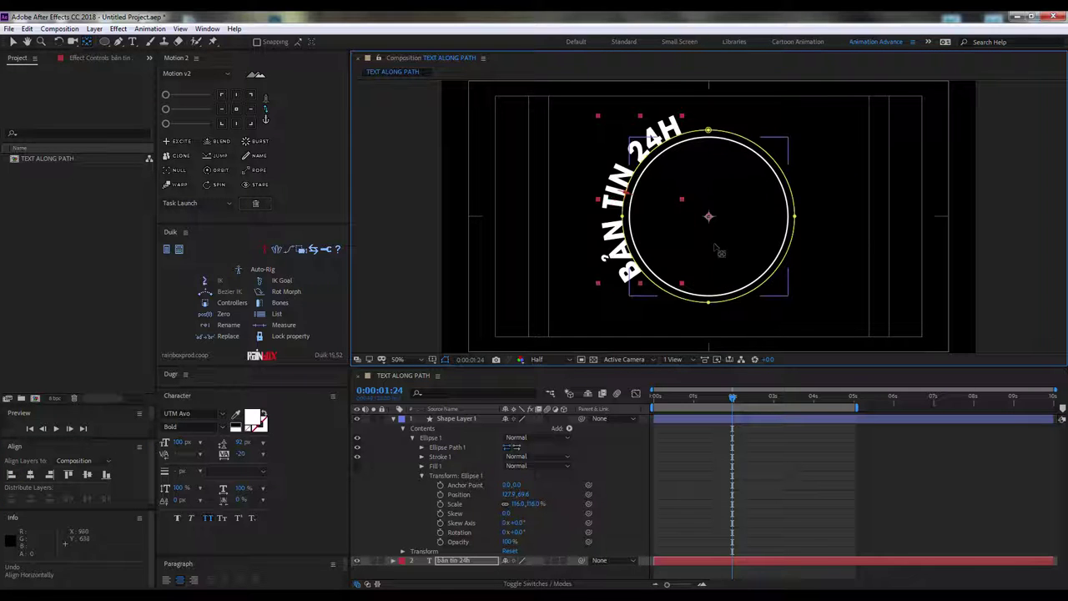
Step: Return the playhead to 0 and collapse Shape Layer 1's properties
{"action": "left_click", "coordinate": [674, 482]}
{"action": "left_click", "coordinate": [699, 398]}
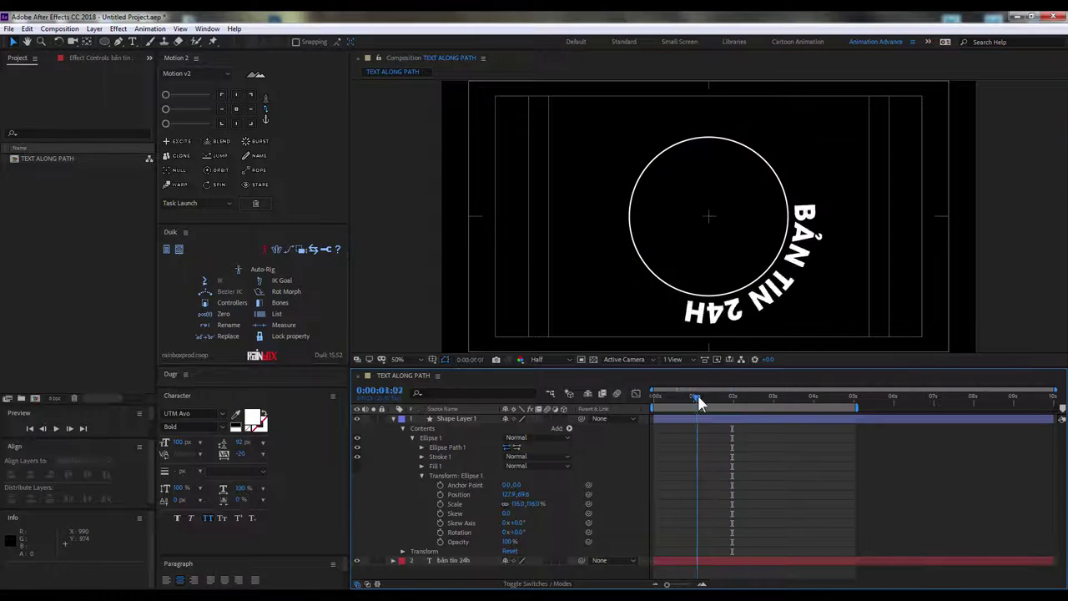
{"action": "left_click_drag", "start_coordinate": [699, 401], "coordinate": [557, 409]}
{"action": "left_click", "coordinate": [393, 418]}
{"action": "left_click", "coordinate": [457, 420]}
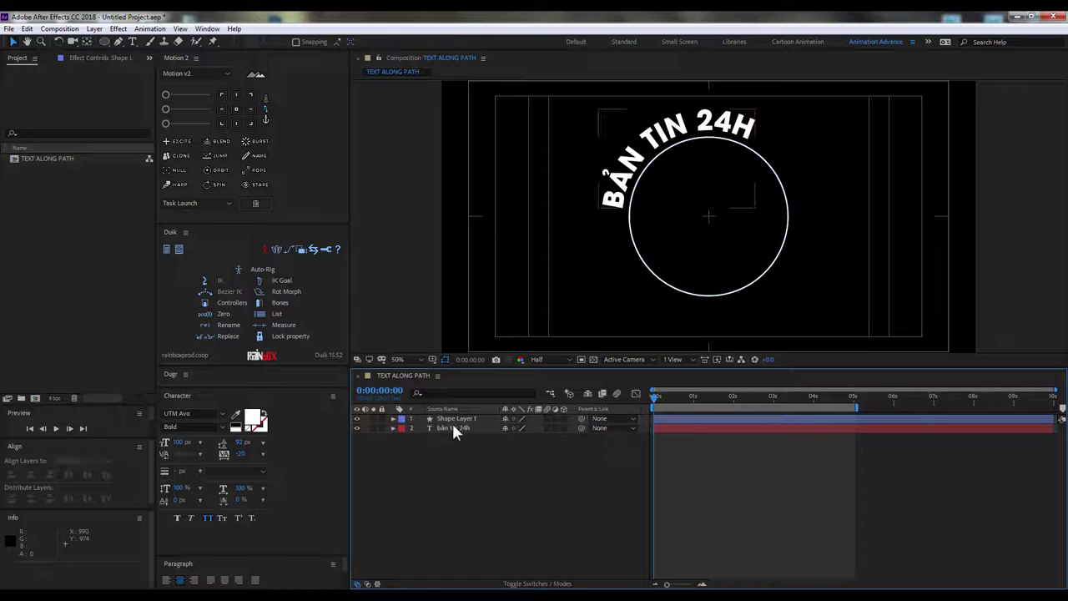
Step: Duplicate Shape Layer 1 into Shape Layer 2 scaled to 80%
{"action": "left_click", "coordinate": [457, 422]}
{"action": "left_click", "coordinate": [27, 29]}
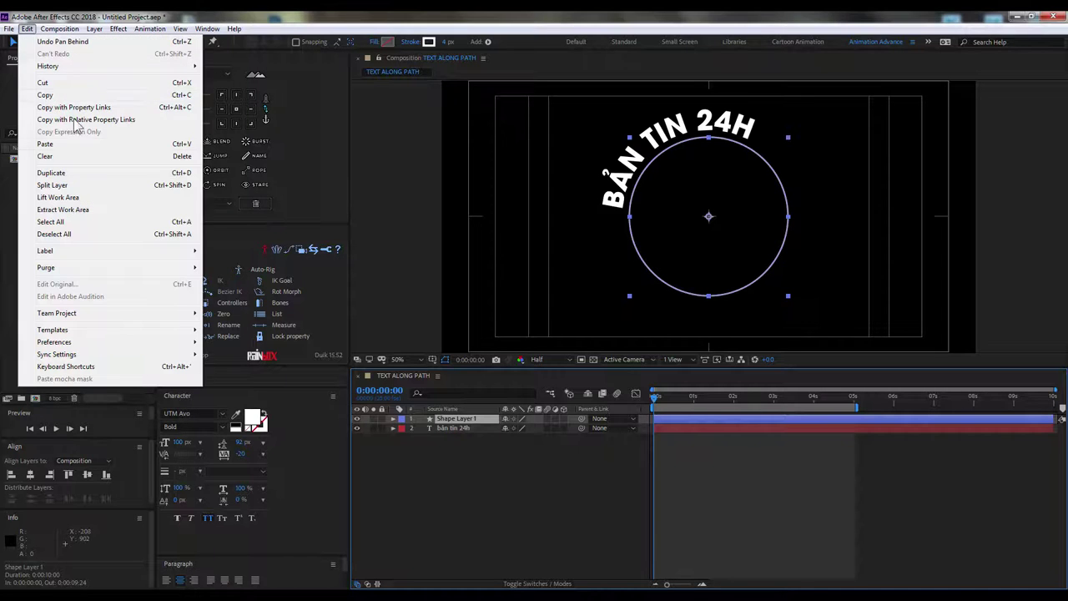
{"action": "left_click", "coordinate": [51, 172]}
{"action": "type", "text": "s"}
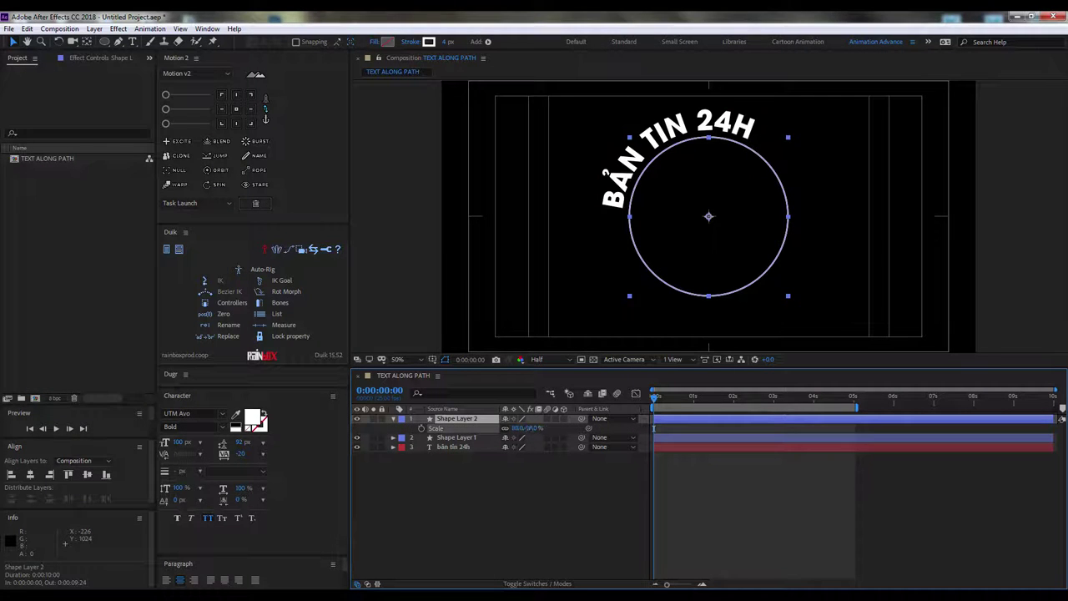
{"action": "type", "text": "80"}
{"action": "key", "text": "Return"}
{"action": "left_click", "coordinate": [511, 506]}
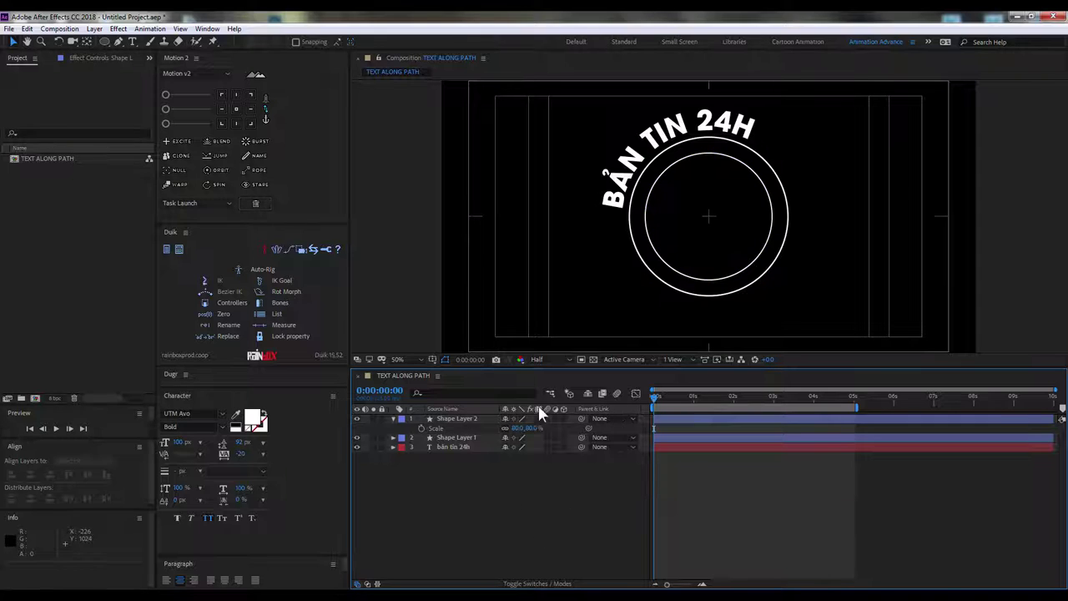
{"action": "left_click", "coordinate": [393, 418]}
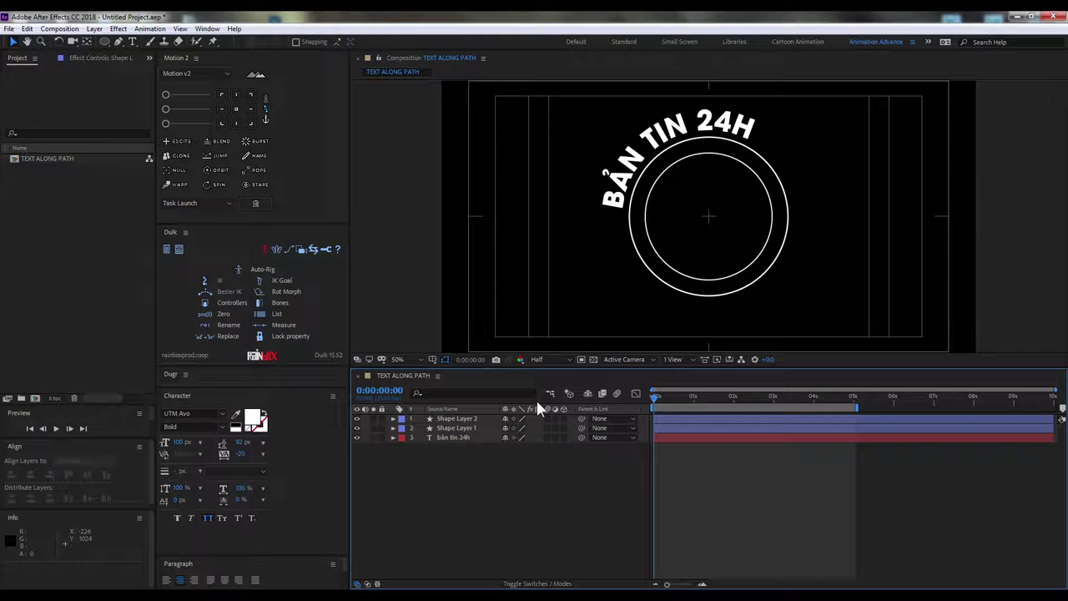
Step: Increase the stroke width of the outer and inner circle outlines
{"action": "left_click", "coordinate": [456, 427]}
{"action": "left_click", "coordinate": [450, 42]}
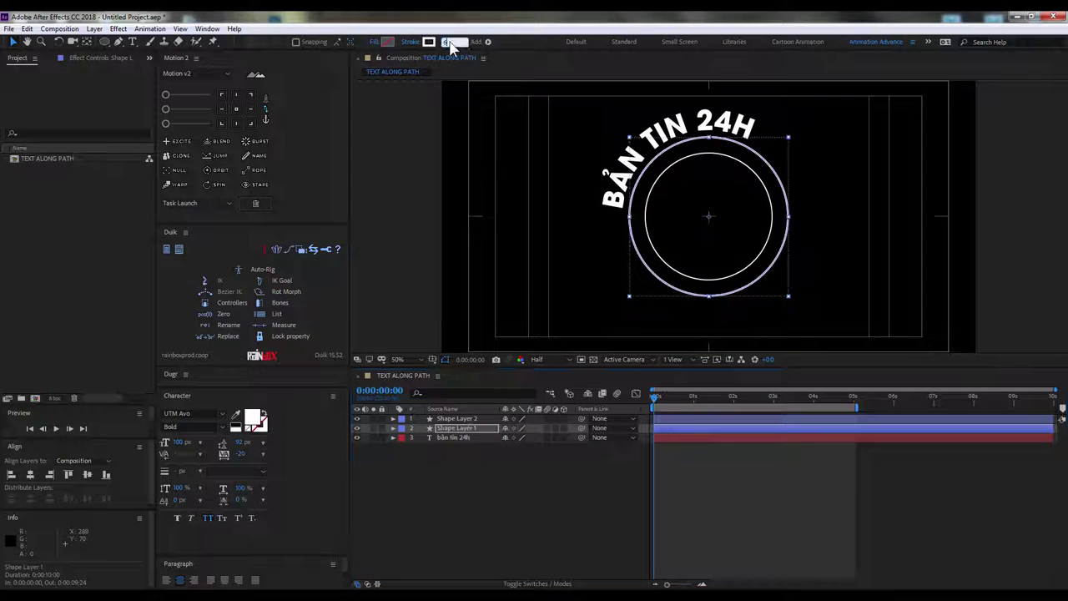
{"action": "left_click", "coordinate": [479, 417]}
{"action": "left_click", "coordinate": [449, 43]}
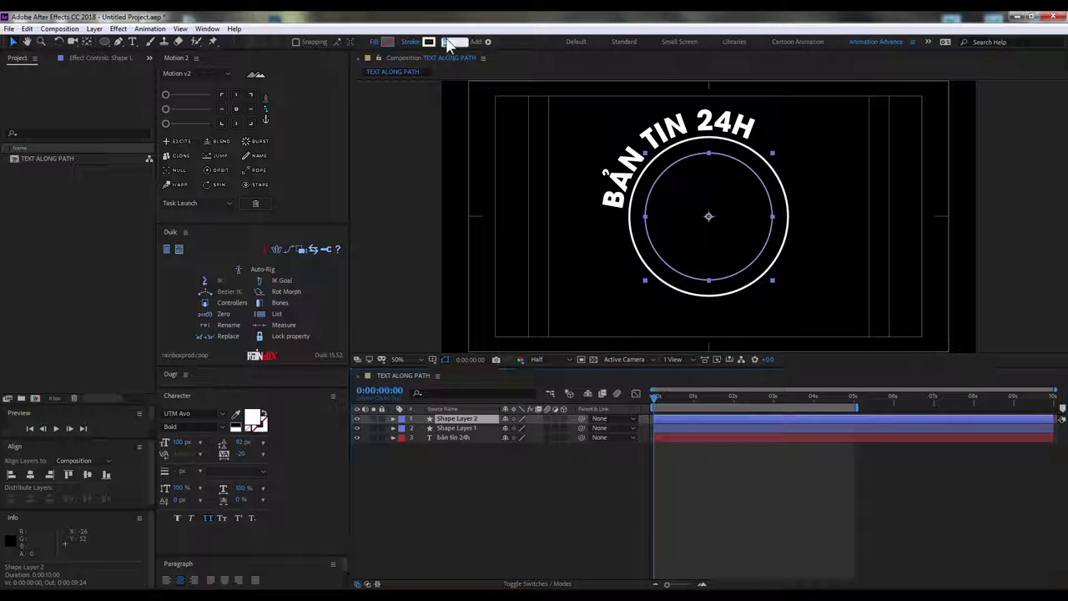
{"action": "key", "text": "Return"}
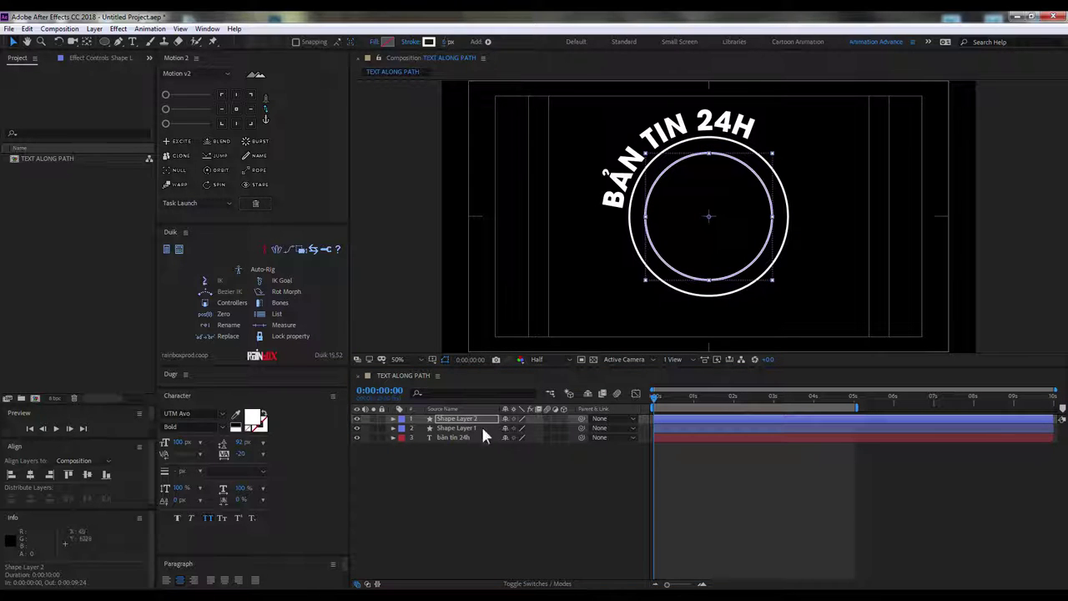
{"action": "left_click", "coordinate": [526, 464]}
{"action": "left_click", "coordinate": [440, 429]}
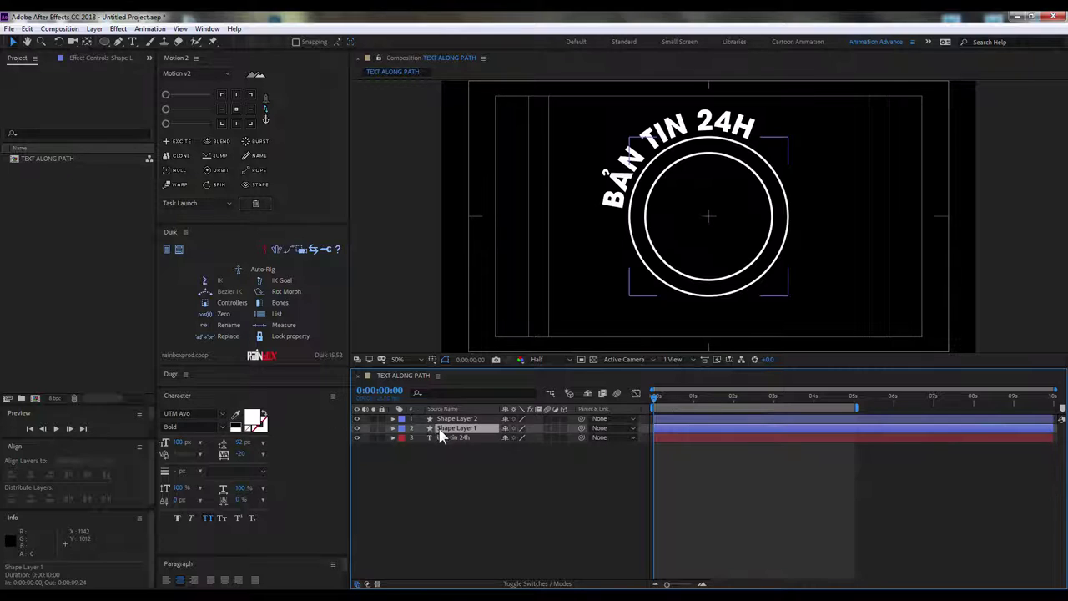
{"action": "left_click", "coordinate": [488, 41]}
Step: Add Trim Paths to the outer circle and adjust its End value
{"action": "left_click", "coordinate": [527, 230]}
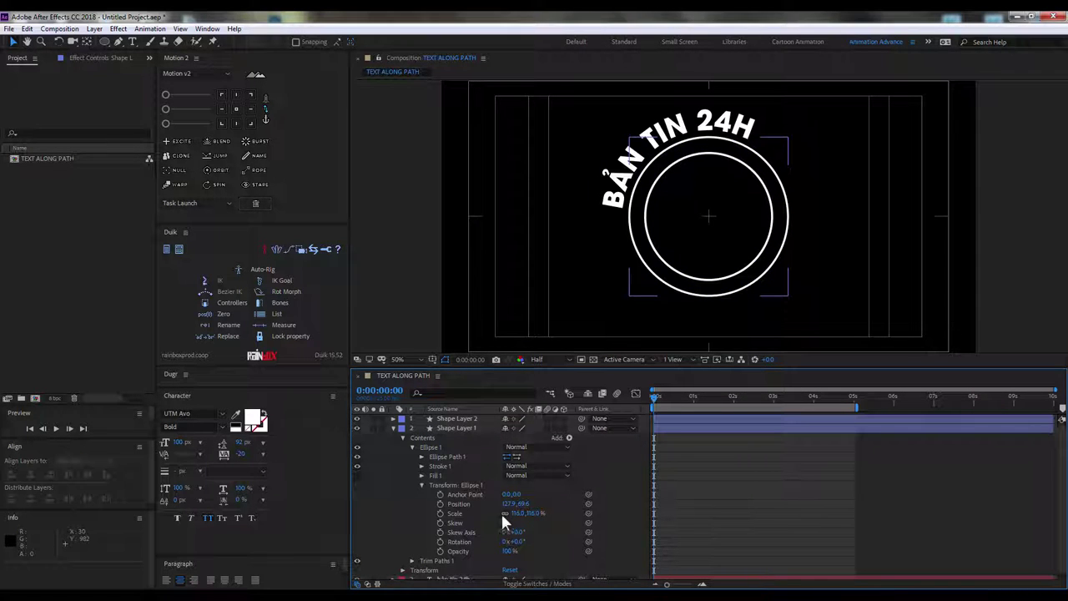
{"action": "left_click", "coordinate": [422, 485]}
{"action": "left_click", "coordinate": [413, 494]}
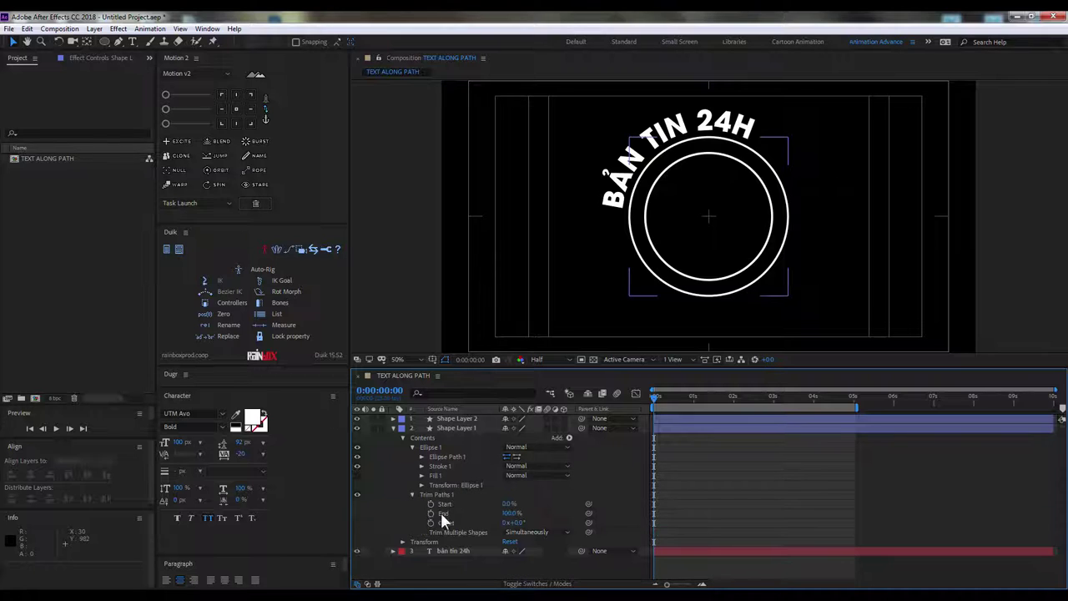
{"action": "left_click", "coordinate": [482, 512]}
{"action": "left_click_drag", "start_coordinate": [511, 512], "coordinate": [497, 513]}
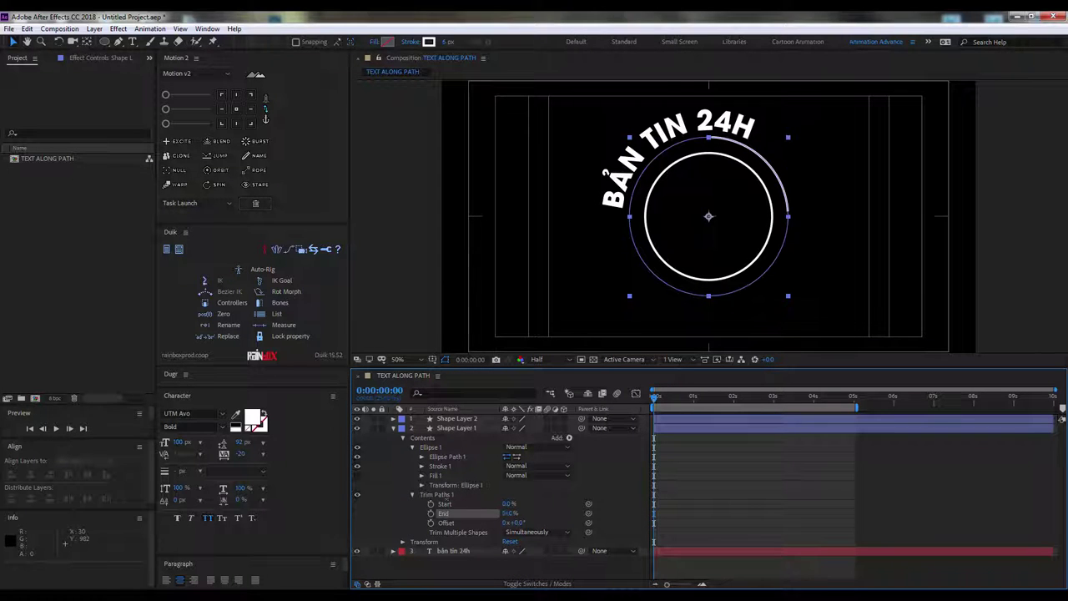
{"action": "left_click", "coordinate": [686, 489]}
{"action": "left_click_drag", "start_coordinate": [687, 397], "coordinate": [654, 396]}
{"action": "left_click", "coordinate": [481, 487]}
Step: Keyframe trim End at 0% and move that End keyframe to 2 seconds
{"action": "left_click", "coordinate": [499, 504]}
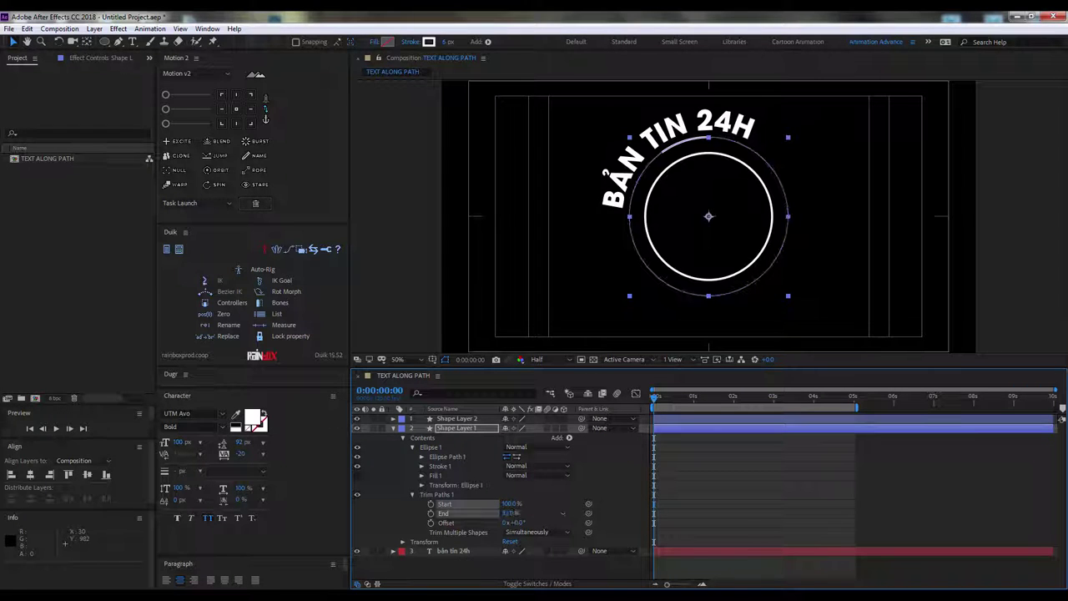
{"action": "left_click", "coordinate": [726, 489]}
{"action": "left_click", "coordinate": [443, 514]}
{"action": "left_click_drag", "start_coordinate": [655, 396], "coordinate": [853, 421]}
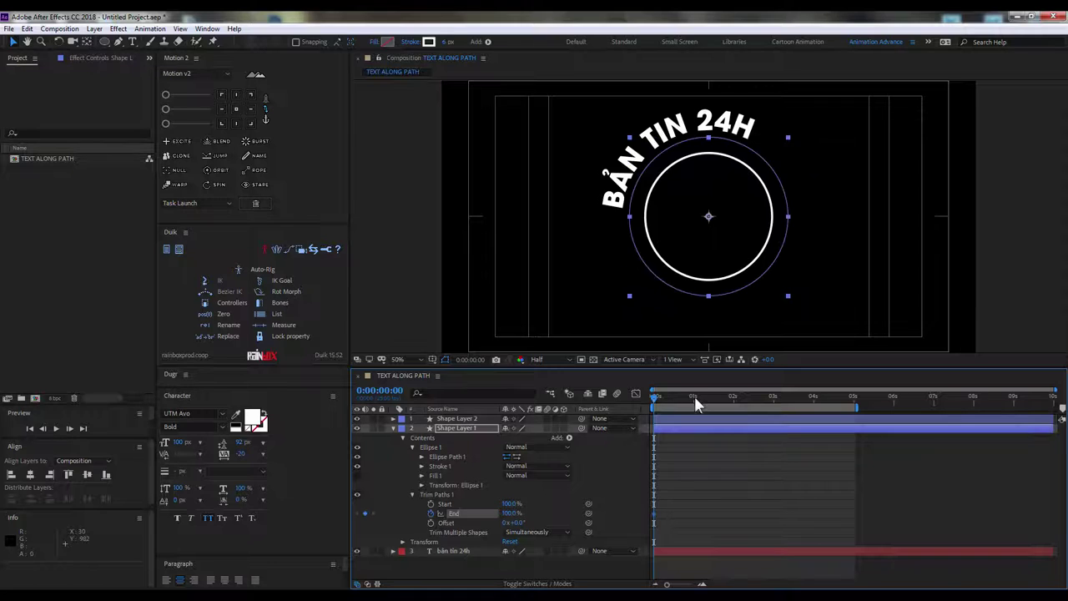
{"action": "type", "text": "0"}
{"action": "key", "text": "Return"}
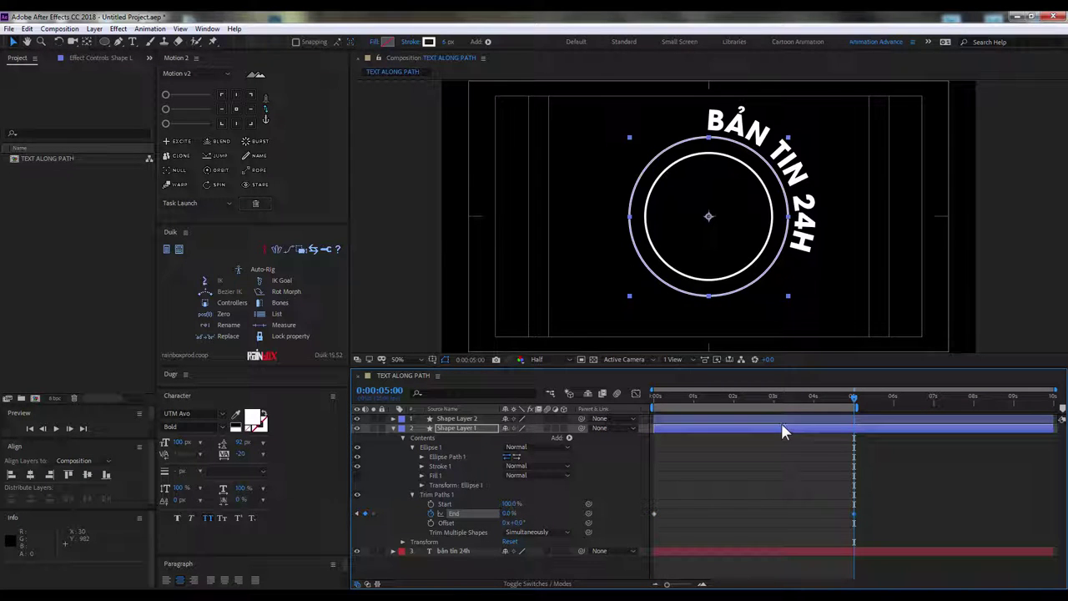
{"action": "key", "text": "space"}
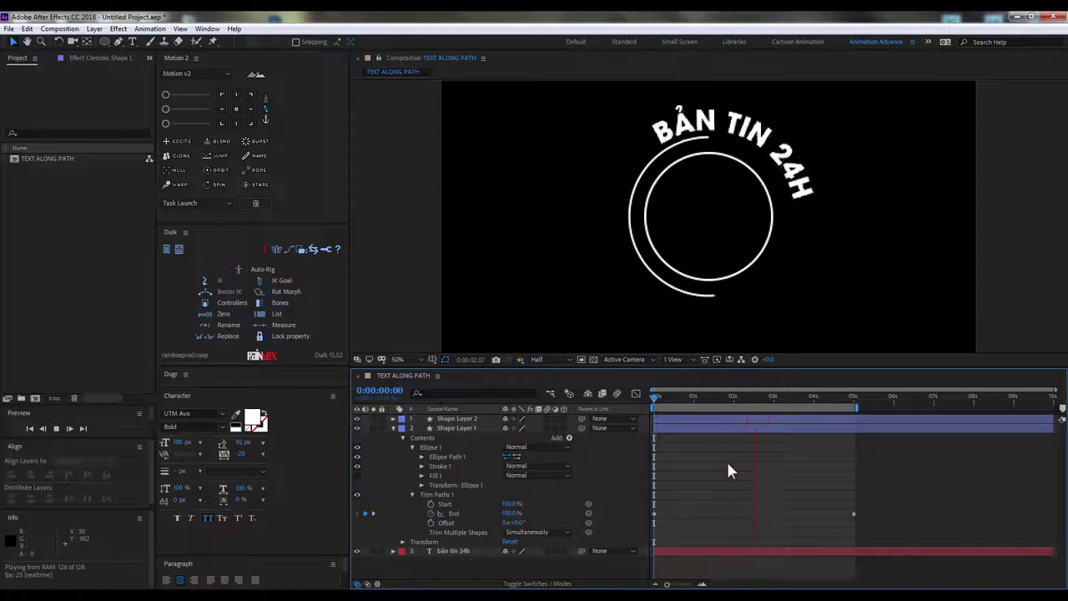
{"action": "left_click", "coordinate": [734, 402]}
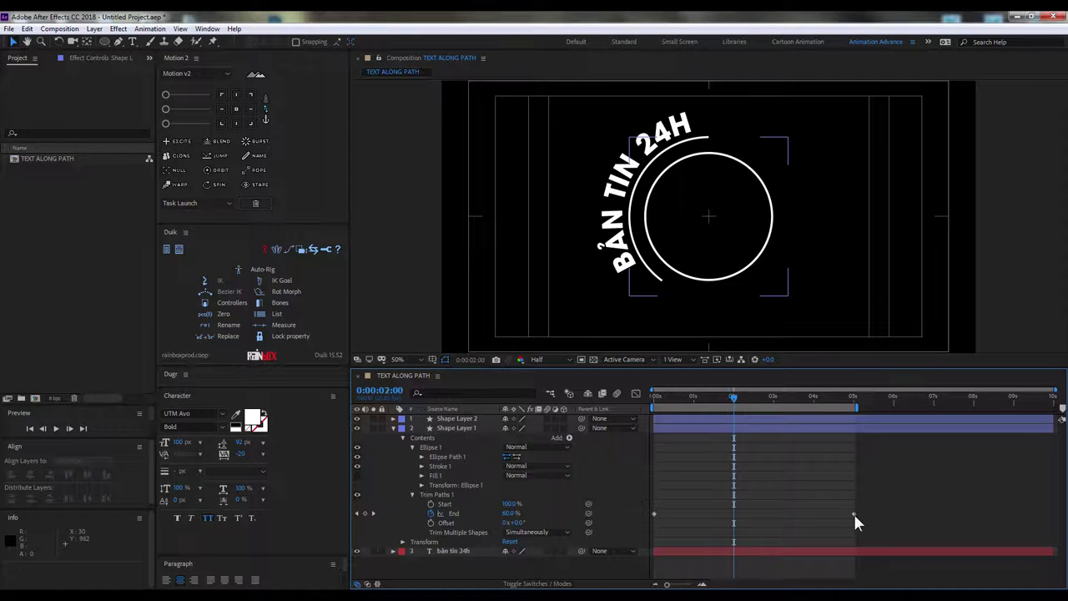
{"action": "left_click_drag", "start_coordinate": [854, 513], "coordinate": [734, 512]}
Step: Keyframe trim Start from 2 s to 4 s so the outer ring trims away
{"action": "left_click", "coordinate": [674, 398]}
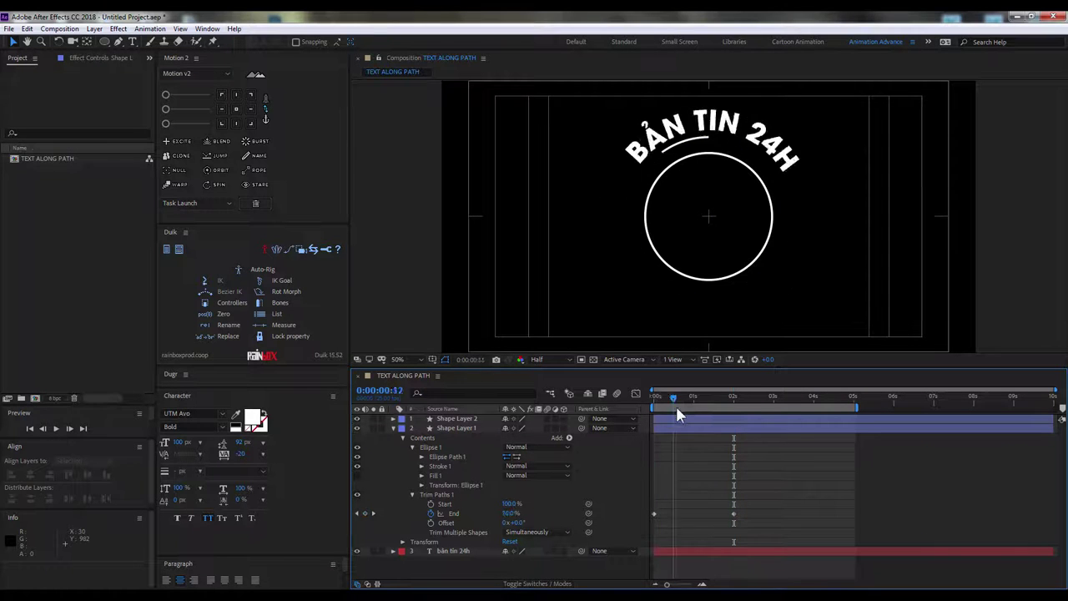
{"action": "left_click_drag", "start_coordinate": [677, 410], "coordinate": [734, 414]}
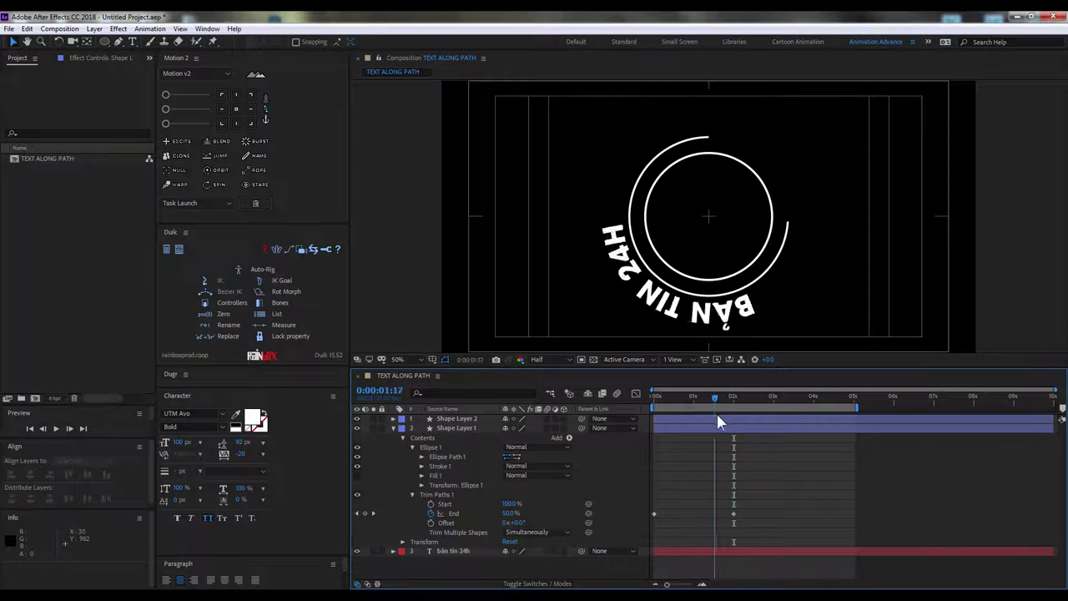
{"action": "left_click", "coordinate": [431, 504]}
{"action": "left_click_drag", "start_coordinate": [801, 395], "coordinate": [813, 397]}
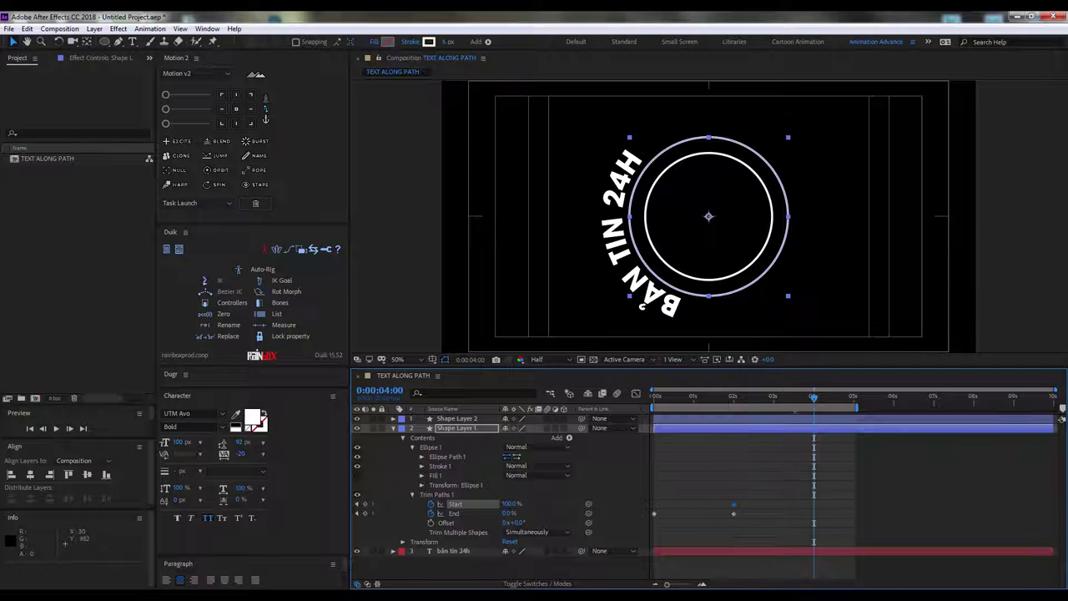
{"action": "left_click_drag", "start_coordinate": [509, 505], "coordinate": [468, 505]}
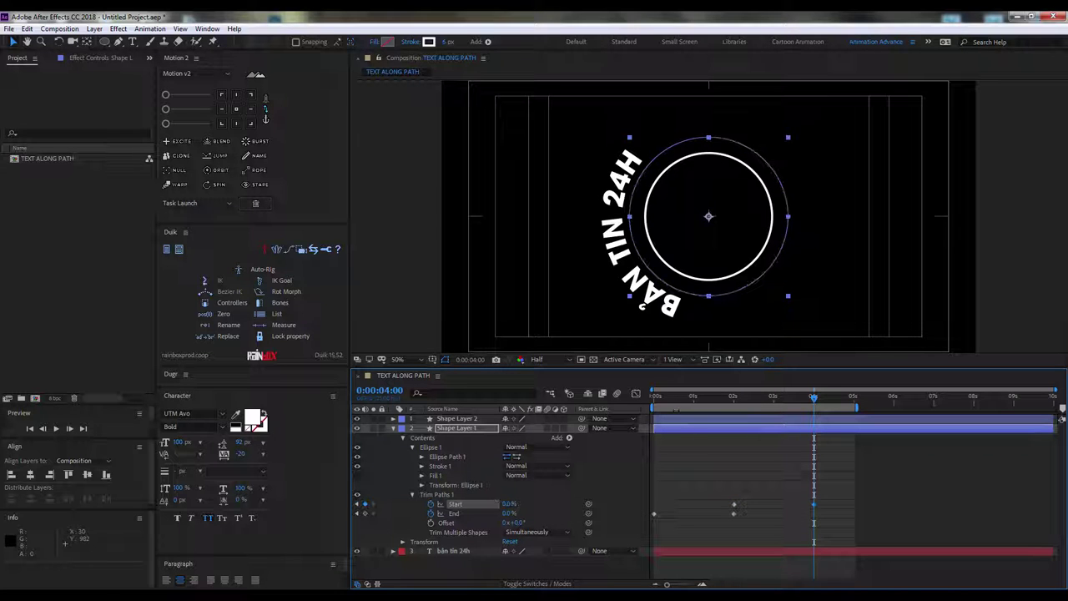
{"action": "mouse_move", "coordinate": [688, 401]}
{"action": "left_mouse_down"}
{"action": "mouse_move", "coordinate": [814, 414]}
{"action": "mouse_move", "coordinate": [670, 412]}
{"action": "mouse_move", "coordinate": [817, 418]}
{"action": "left_mouse_up"}
{"action": "left_click", "coordinate": [790, 437]}
Step: Add Trim Paths to the inner circle and raise its trim Start to 100%
{"action": "left_click", "coordinate": [390, 420]}
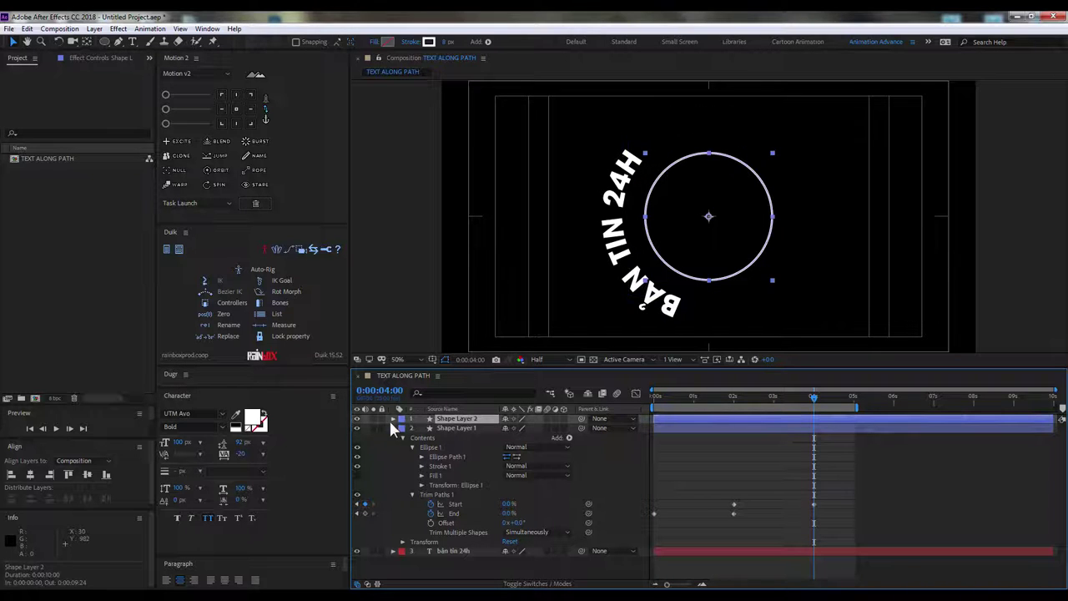
{"action": "left_click", "coordinate": [487, 42]}
{"action": "left_click", "coordinate": [528, 231]}
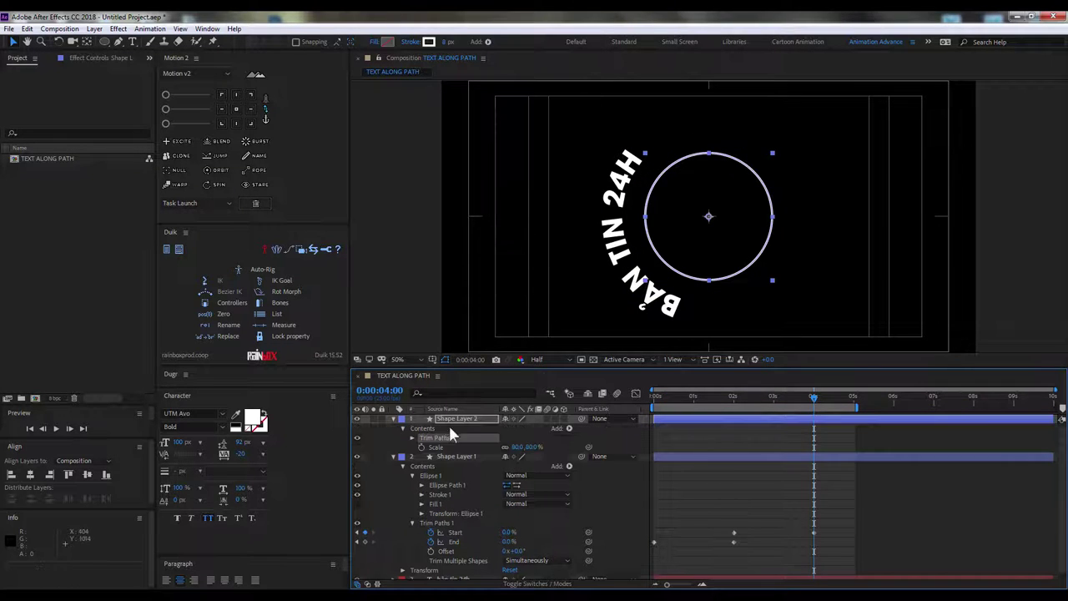
{"action": "left_click", "coordinate": [411, 437]}
{"action": "left_click_drag", "start_coordinate": [726, 399], "coordinate": [652, 401]}
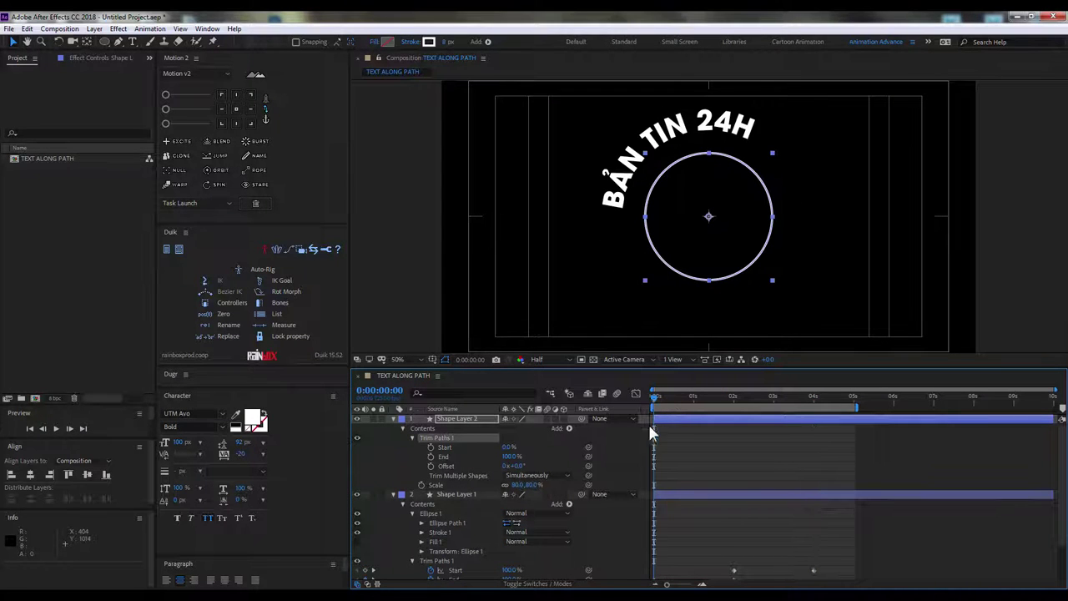
{"action": "left_click_drag", "start_coordinate": [508, 448], "coordinate": [576, 448]}
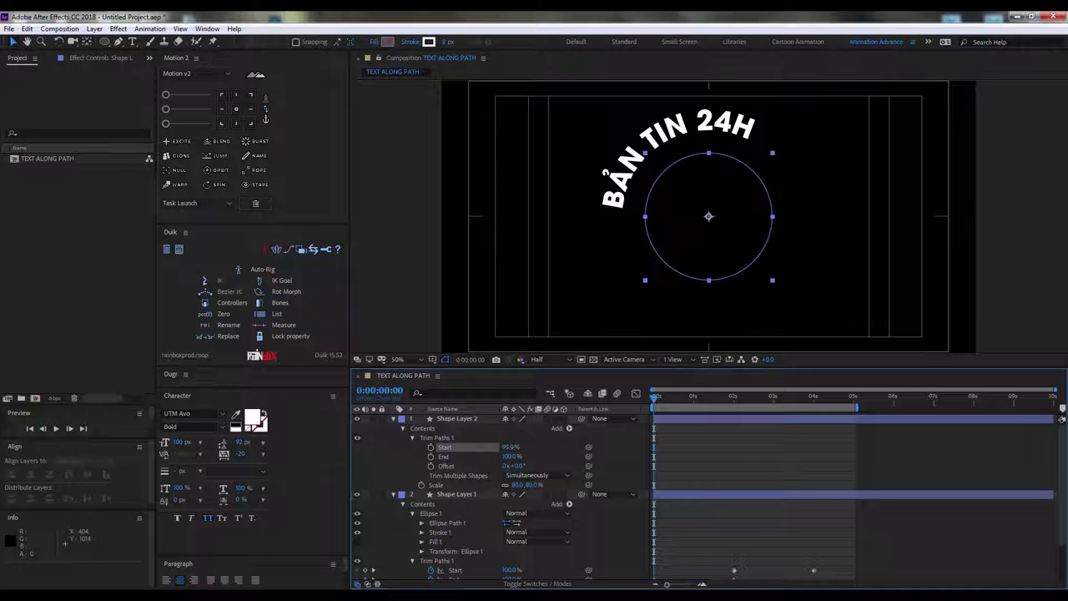
{"action": "left_click_drag", "start_coordinate": [480, 448], "coordinate": [534, 448]}
Step: Keyframe the inner ring's trim Start at 0 s and End at 2 s and 4 s
{"action": "left_click", "coordinate": [431, 447]}
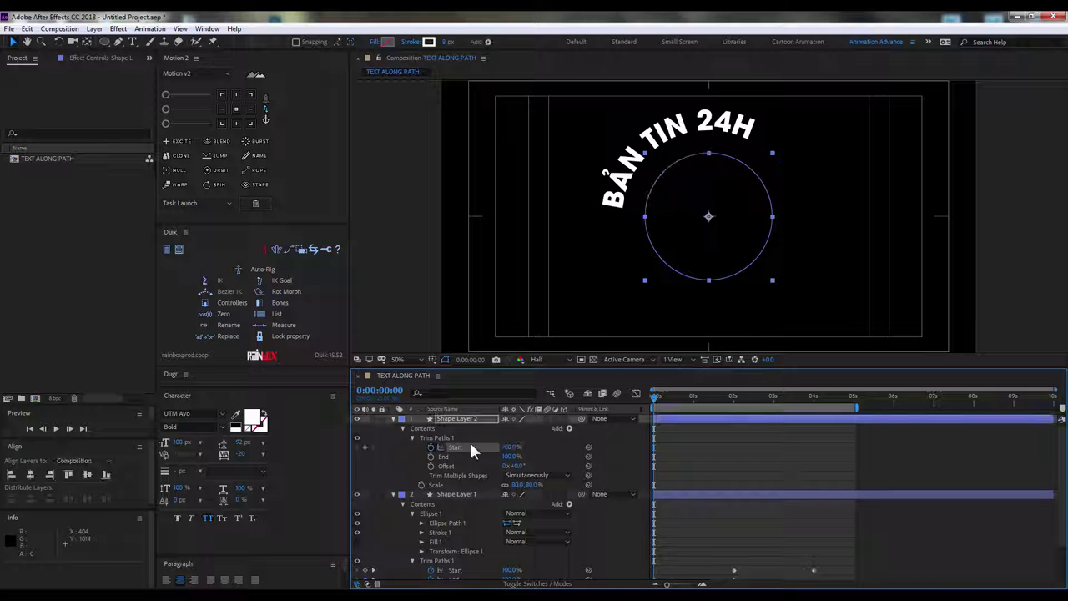
{"action": "left_click", "coordinate": [667, 400]}
{"action": "left_click_drag", "start_coordinate": [667, 400], "coordinate": [731, 400]}
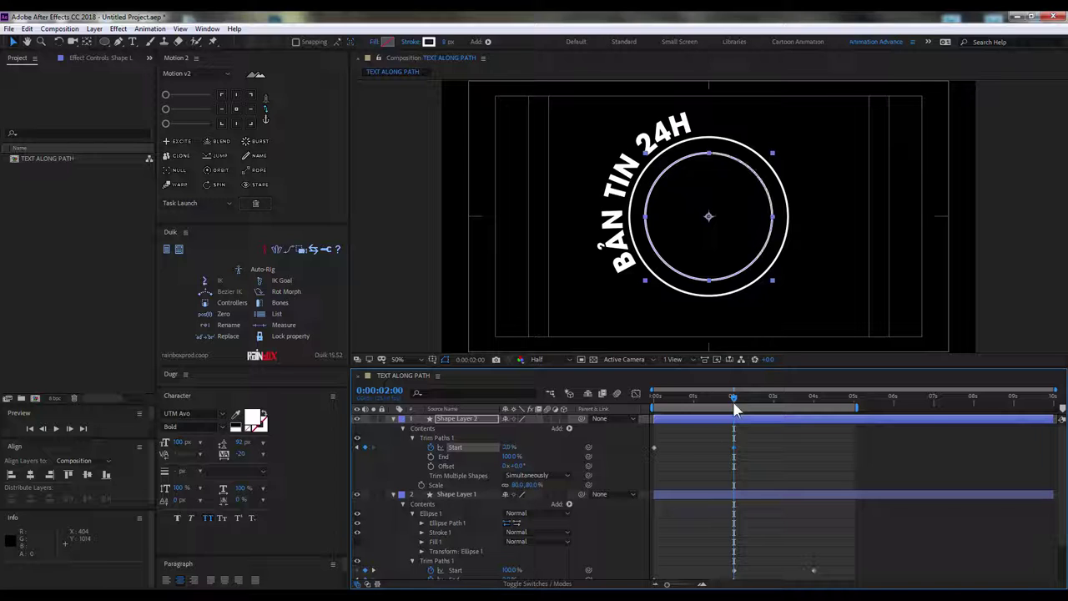
{"action": "left_click", "coordinate": [431, 456]}
{"action": "left_click_drag", "start_coordinate": [734, 397], "coordinate": [814, 398]}
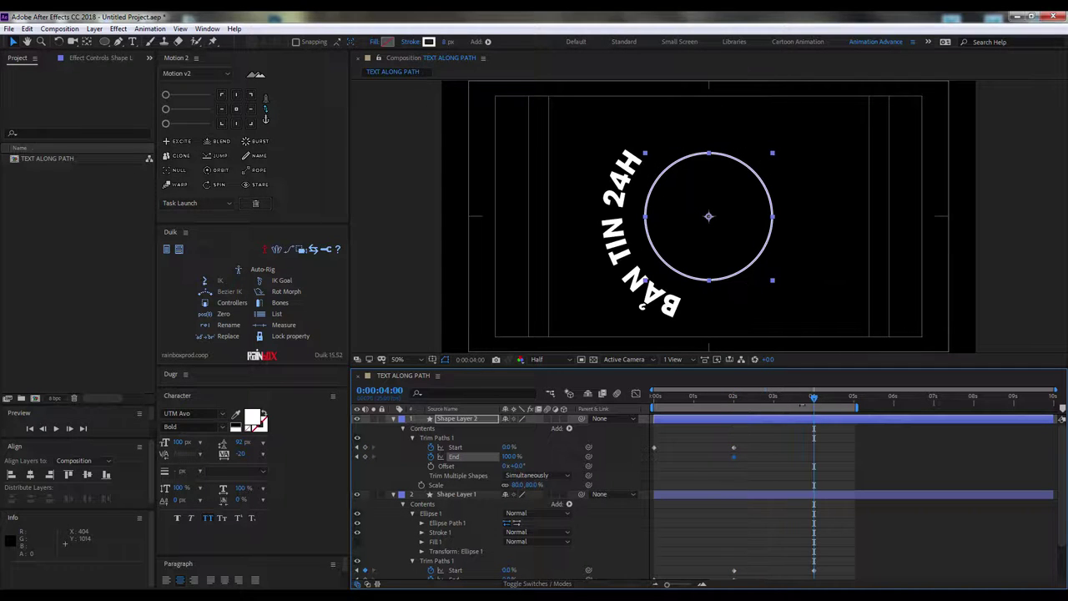
{"action": "left_click_drag", "start_coordinate": [511, 456], "coordinate": [476, 457]}
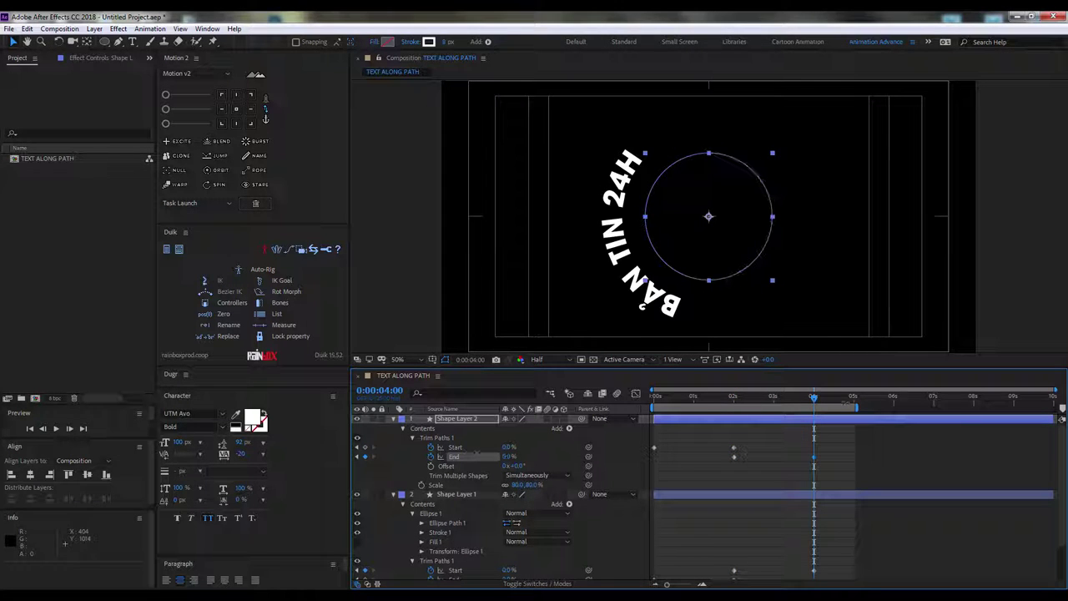
Step: End the work area at 4 seconds, preview, and clear the trim keyframes
{"action": "key", "text": "n"}
{"action": "key", "text": "space"}
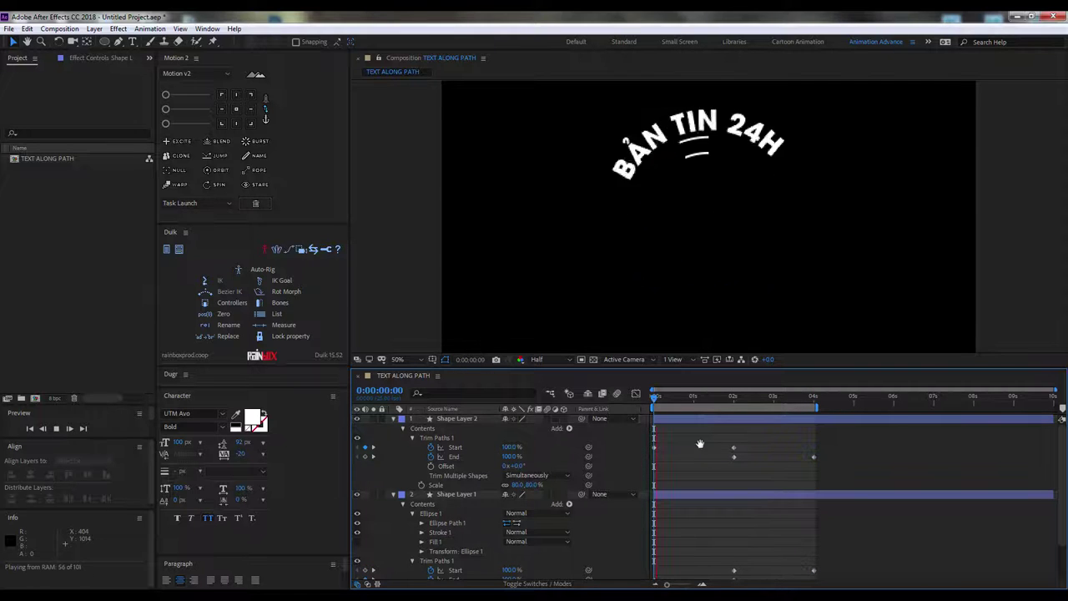
{"action": "mouse_move", "coordinate": [672, 397]}
{"action": "left_mouse_down"}
{"action": "mouse_move", "coordinate": [651, 397]}
{"action": "mouse_move", "coordinate": [688, 407]}
{"action": "left_mouse_up"}
{"action": "left_click", "coordinate": [431, 456]}
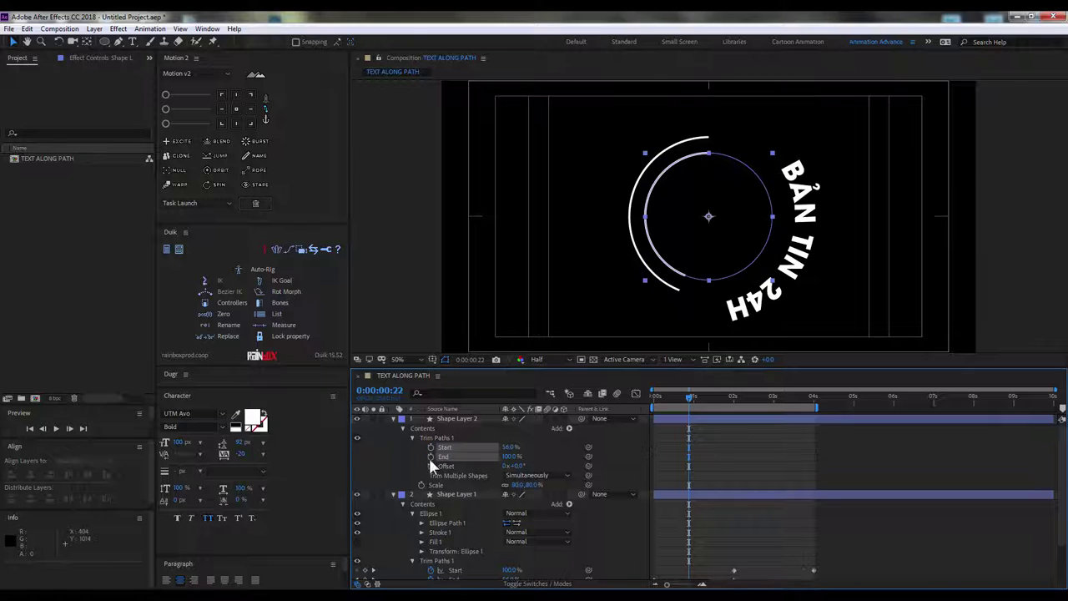
{"action": "mouse_move", "coordinate": [511, 448]}
{"action": "left_mouse_down"}
{"action": "mouse_move", "coordinate": [544, 458]}
{"action": "mouse_move", "coordinate": [499, 459]}
{"action": "mouse_move", "coordinate": [514, 474]}
{"action": "mouse_move", "coordinate": [501, 457]}
{"action": "left_mouse_up"}
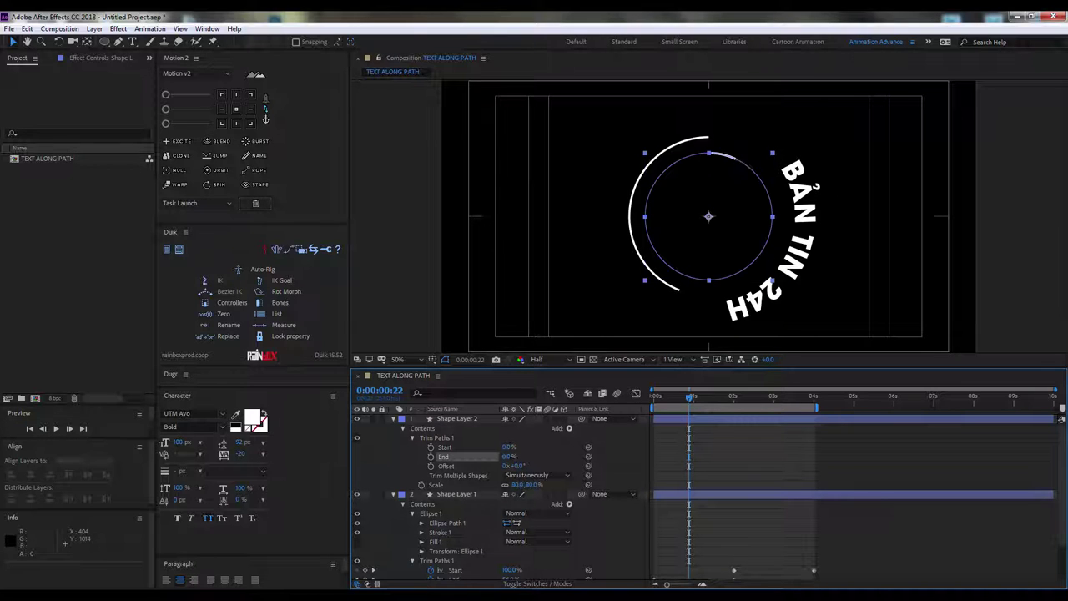
Step: Re-keyframe trim End to 100% at 2 s and Start to 100% at 4 s
{"action": "left_click", "coordinate": [483, 451]}
{"action": "left_click_drag", "start_coordinate": [661, 399], "coordinate": [618, 393]}
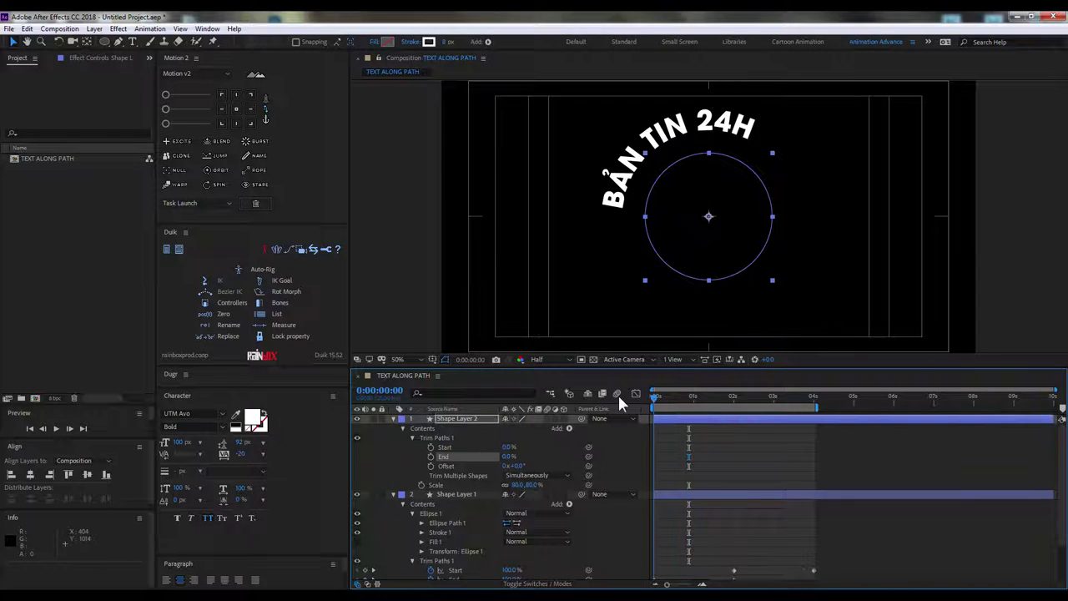
{"action": "left_click_drag", "start_coordinate": [716, 398], "coordinate": [734, 398]}
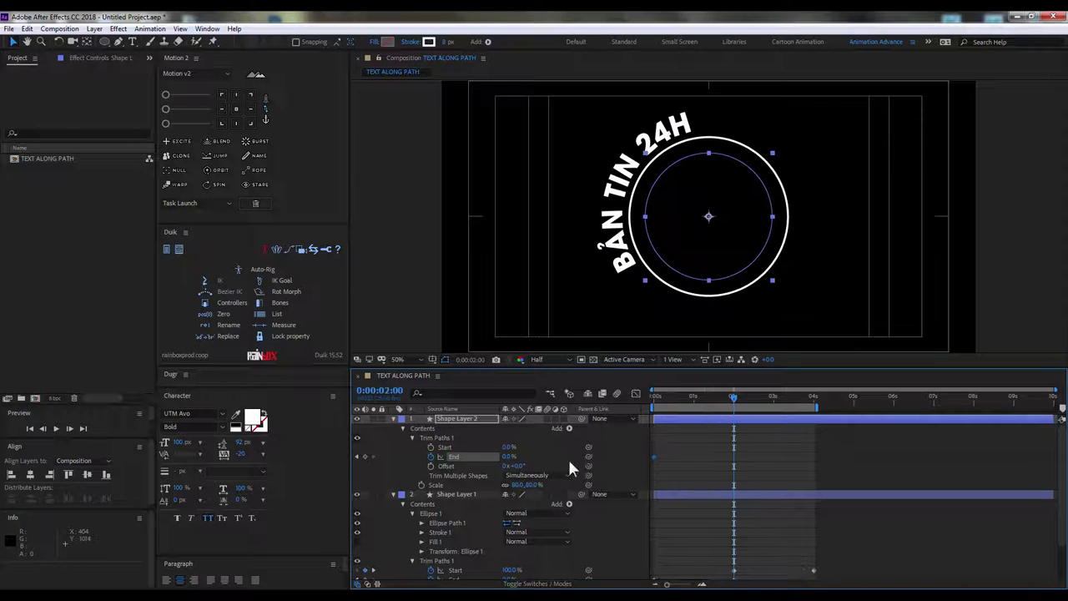
{"action": "left_click_drag", "start_coordinate": [507, 459], "coordinate": [579, 460]}
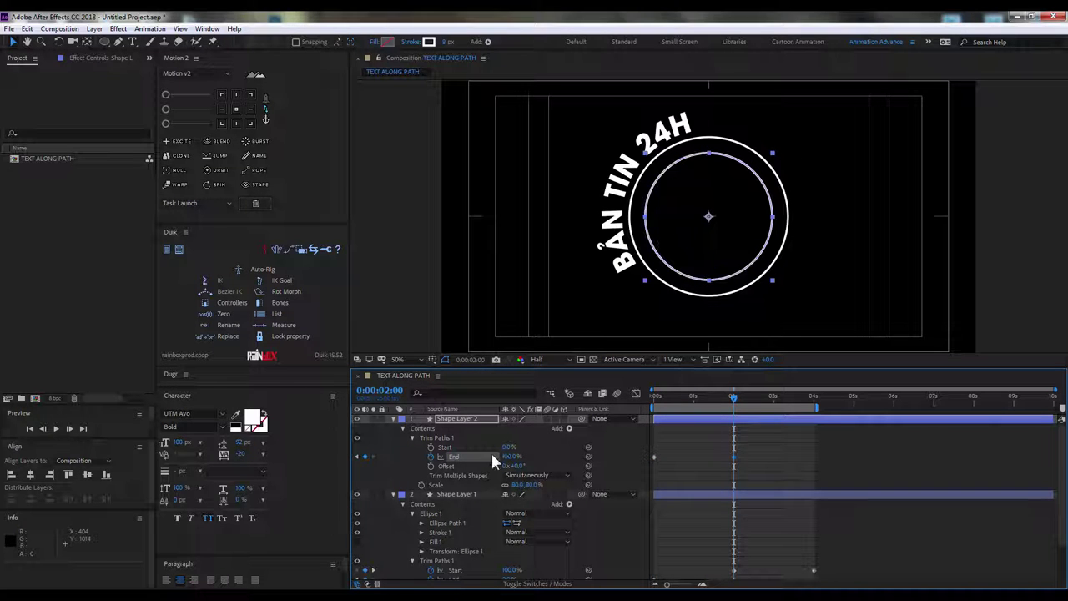
{"action": "left_click_drag", "start_coordinate": [754, 399], "coordinate": [814, 402]}
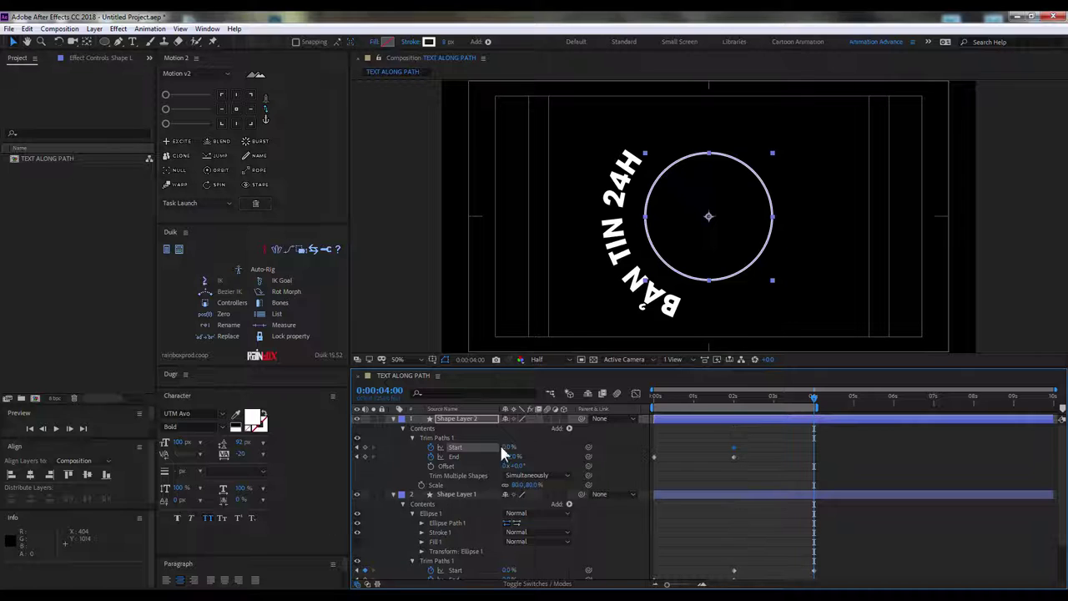
{"action": "left_click_drag", "start_coordinate": [505, 448], "coordinate": [567, 449]}
{"action": "left_click_drag", "start_coordinate": [711, 404], "coordinate": [938, 407]}
Step: Reveal every layer's keyframed properties and scrub through the text's sweep around the circle
{"action": "scroll", "coordinate": [848, 438], "scroll_direction": "down", "scroll_amount": 2}
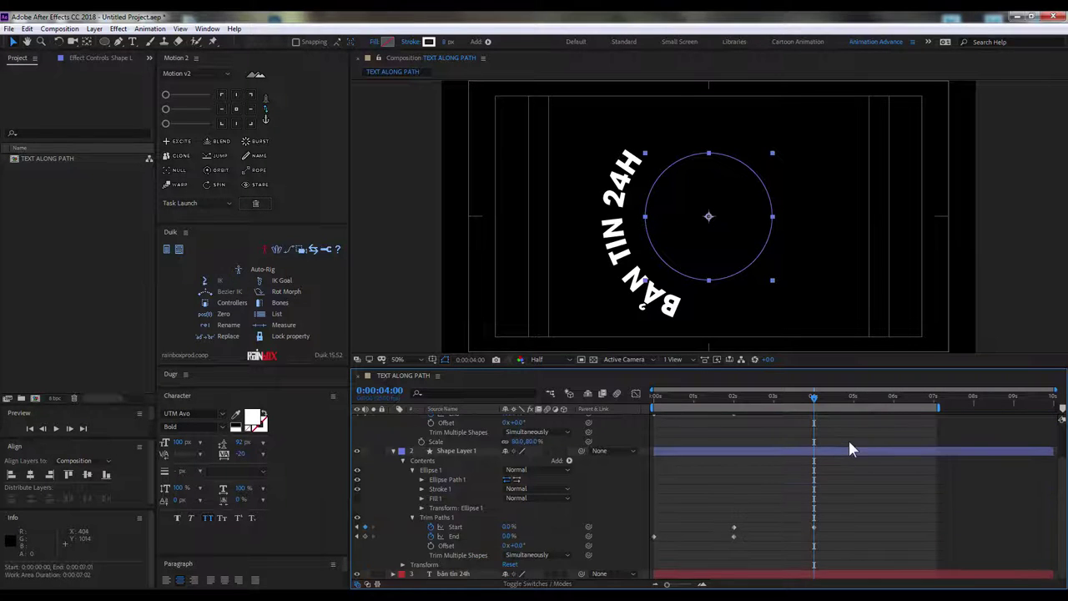
{"action": "left_click", "coordinate": [833, 470]}
{"action": "key", "text": "ctrl+a"}
{"action": "key", "text": "u"}
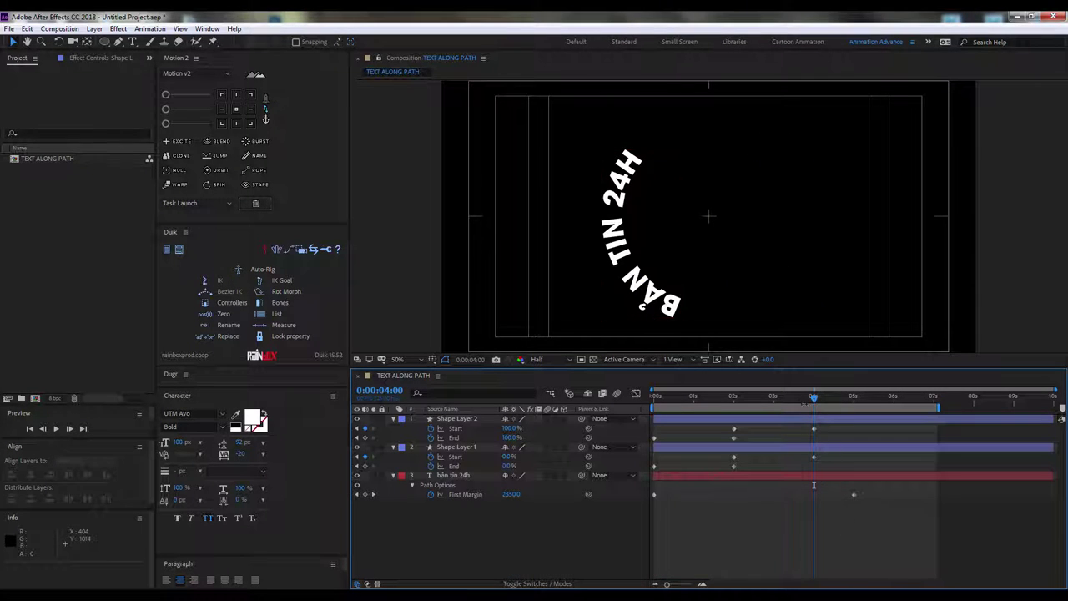
{"action": "mouse_move", "coordinate": [814, 397]}
{"action": "left_mouse_down"}
{"action": "mouse_move", "coordinate": [782, 397]}
{"action": "mouse_move", "coordinate": [841, 401]}
{"action": "left_mouse_up"}
Step: Add a First Margin keyframe at 4 seconds, move the final one to 6:00, and preview
{"action": "left_click", "coordinate": [365, 495]}
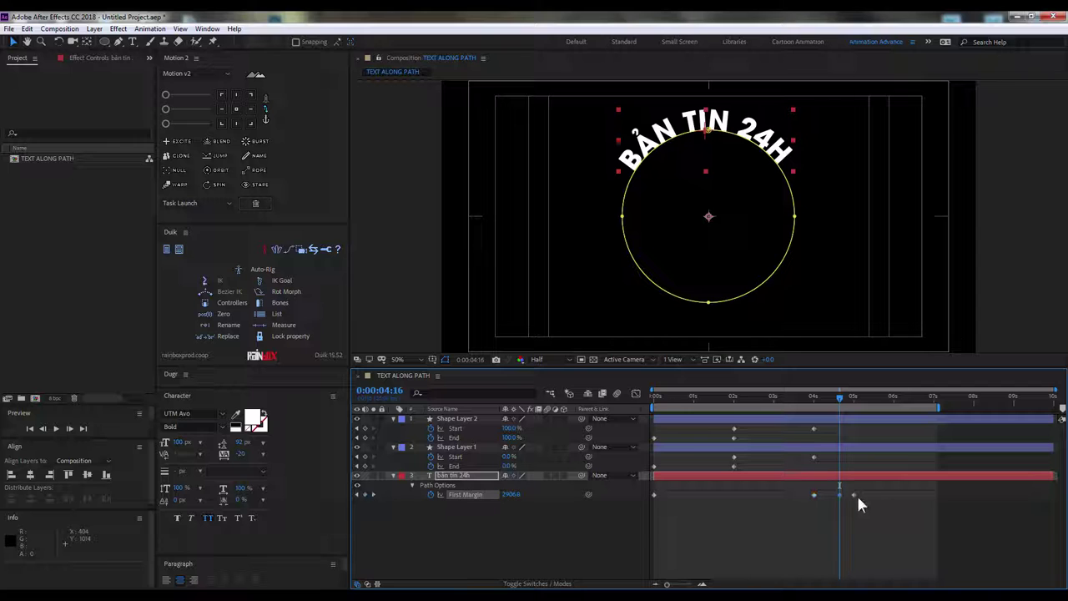
{"action": "left_click_drag", "start_coordinate": [840, 494], "coordinate": [893, 495]}
{"action": "left_click", "coordinate": [893, 399]}
{"action": "left_click", "coordinate": [894, 526]}
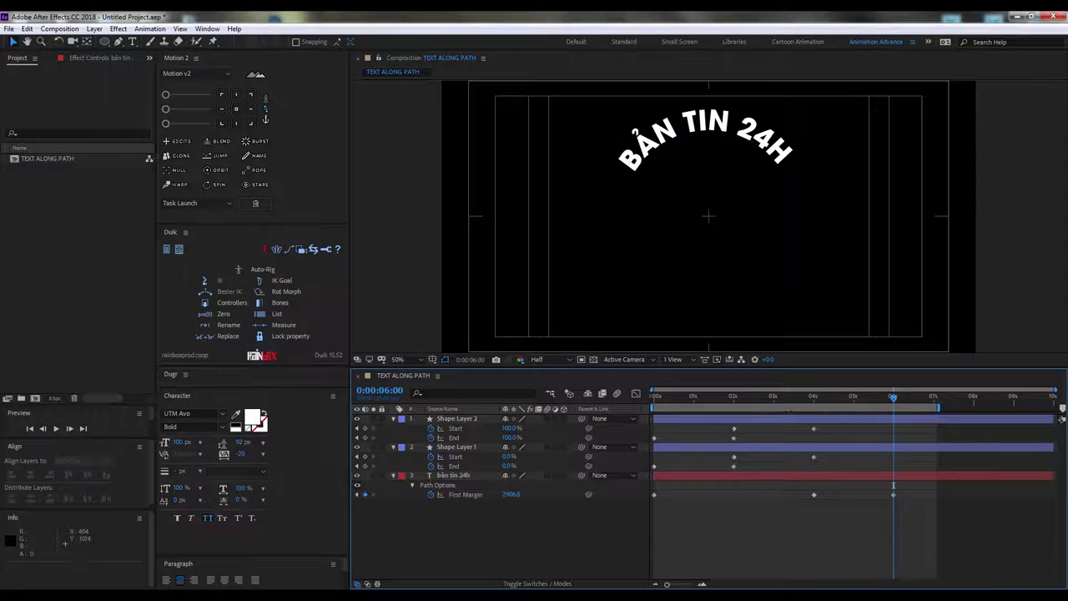
{"action": "key", "text": "Home"}
{"action": "key", "text": "space"}
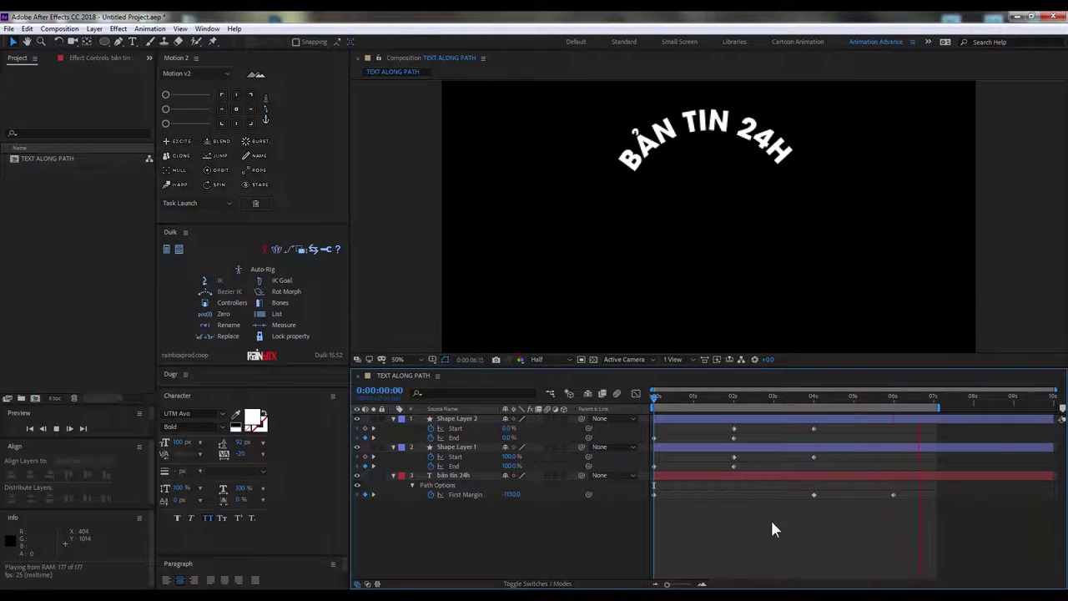
{"action": "key", "text": "space"}
Step: Shift the middle First Margin keyframe to 4:23, preview again, and select all keyframes
{"action": "left_click_drag", "start_coordinate": [803, 397], "coordinate": [850, 398]}
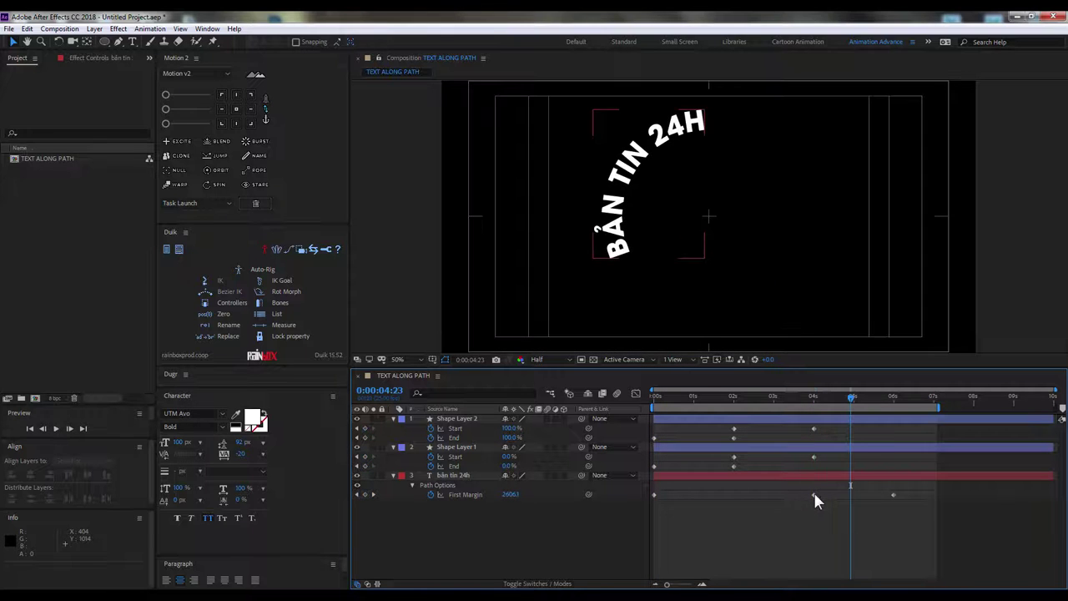
{"action": "left_click_drag", "start_coordinate": [814, 494], "coordinate": [851, 494]}
{"action": "key", "text": "space"}
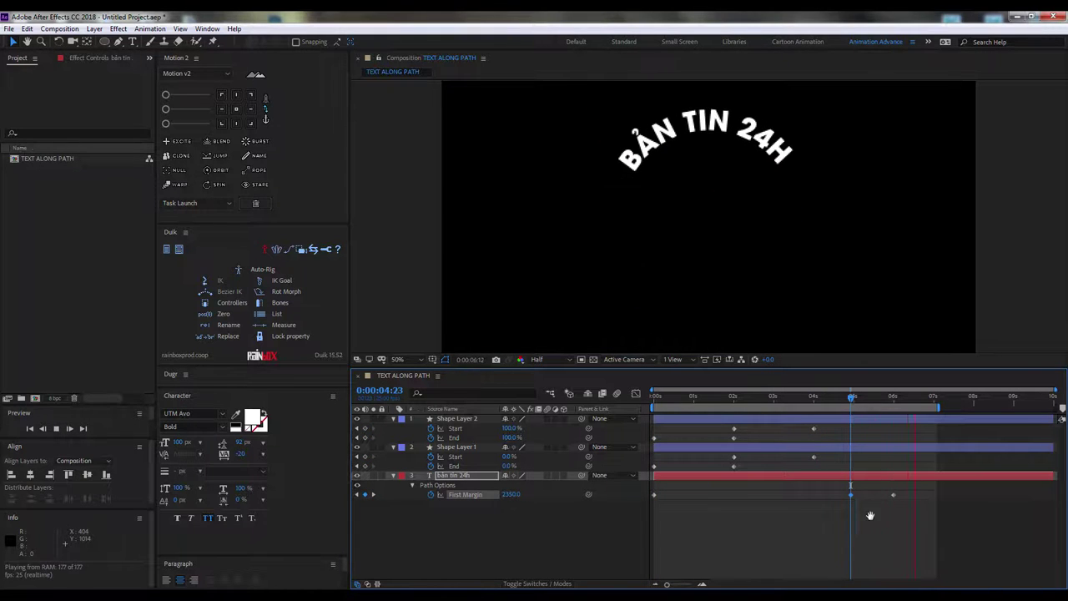
{"action": "left_click_drag", "start_coordinate": [902, 518], "coordinate": [632, 402]}
Step: Apply Keyframe Assistant > Easy Ease to the ring and text keyframes and preview the smoothed motion
{"action": "right_click", "coordinate": [655, 438]}
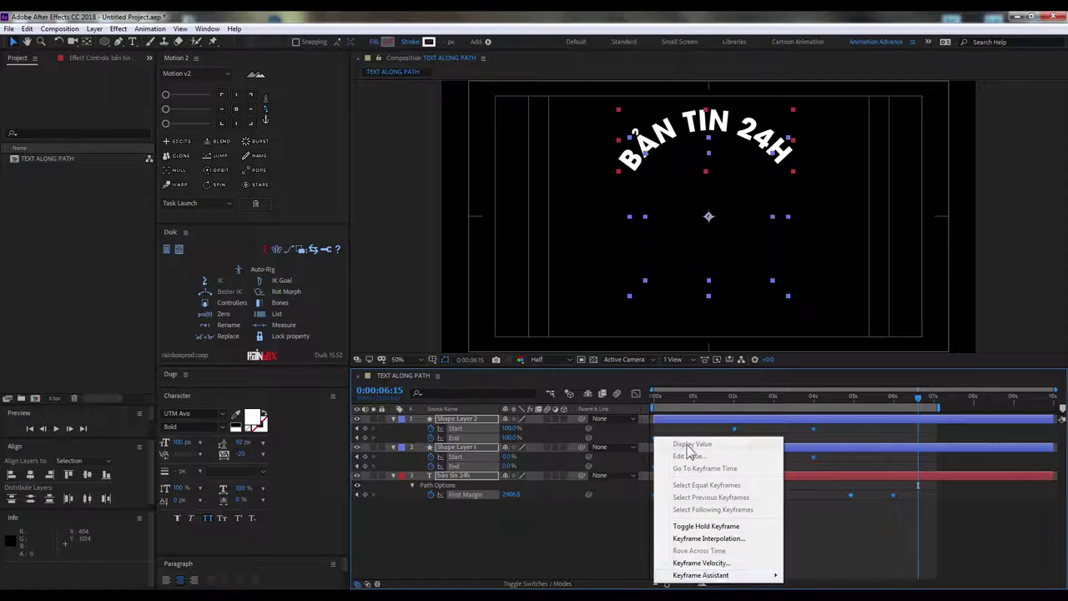
{"action": "mouse_move", "coordinate": [756, 576]}
{"action": "left_click", "coordinate": [846, 501]}
{"action": "left_click_drag", "start_coordinate": [781, 397], "coordinate": [845, 422]}
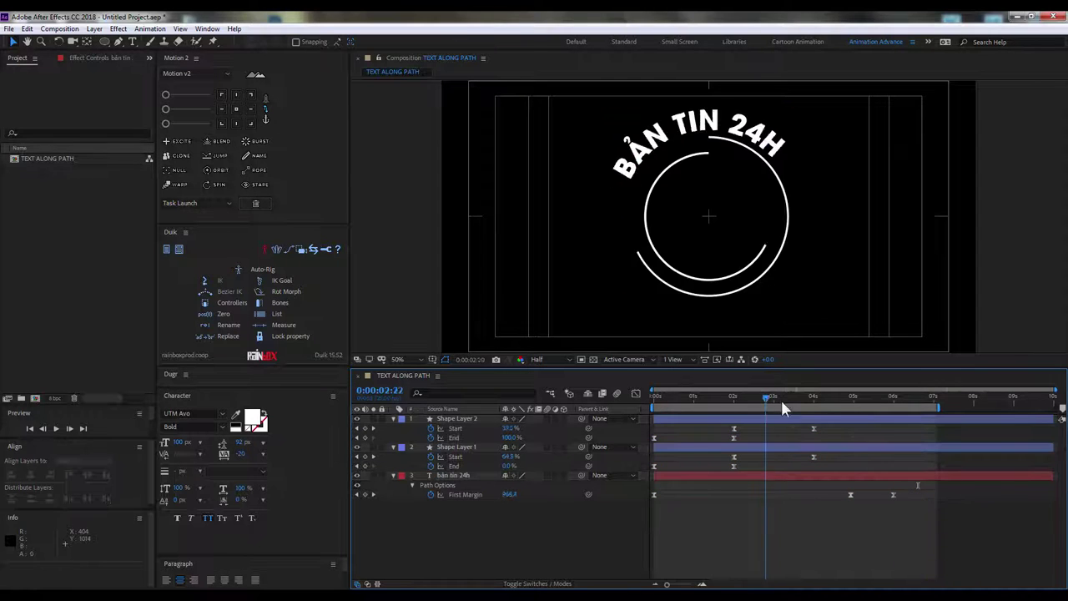
{"action": "left_click_drag", "start_coordinate": [806, 536], "coordinate": [864, 486]}
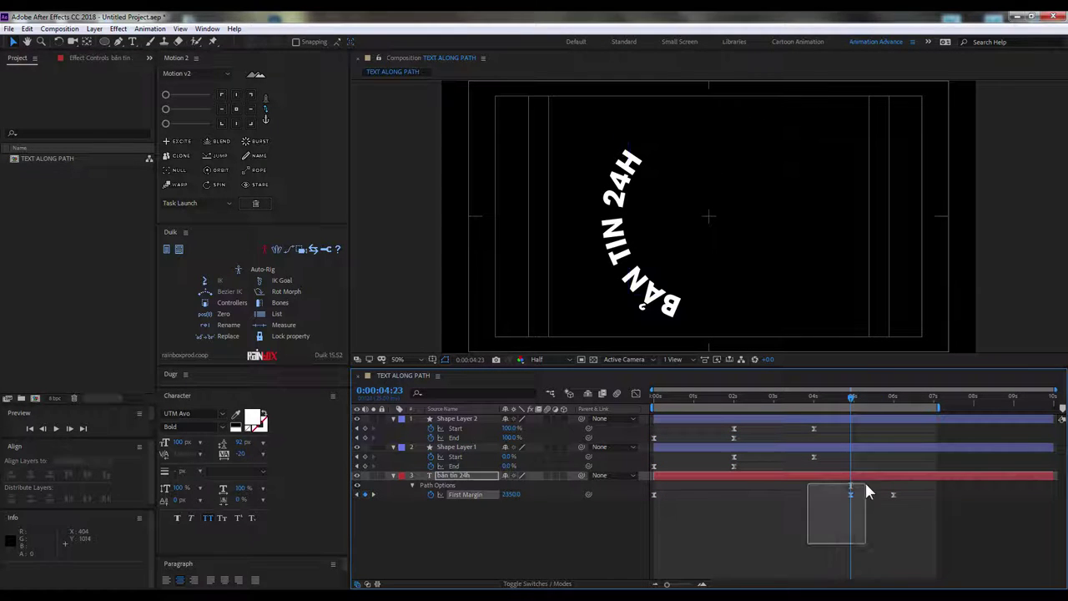
{"action": "left_click_drag", "start_coordinate": [850, 399], "coordinate": [637, 400]}
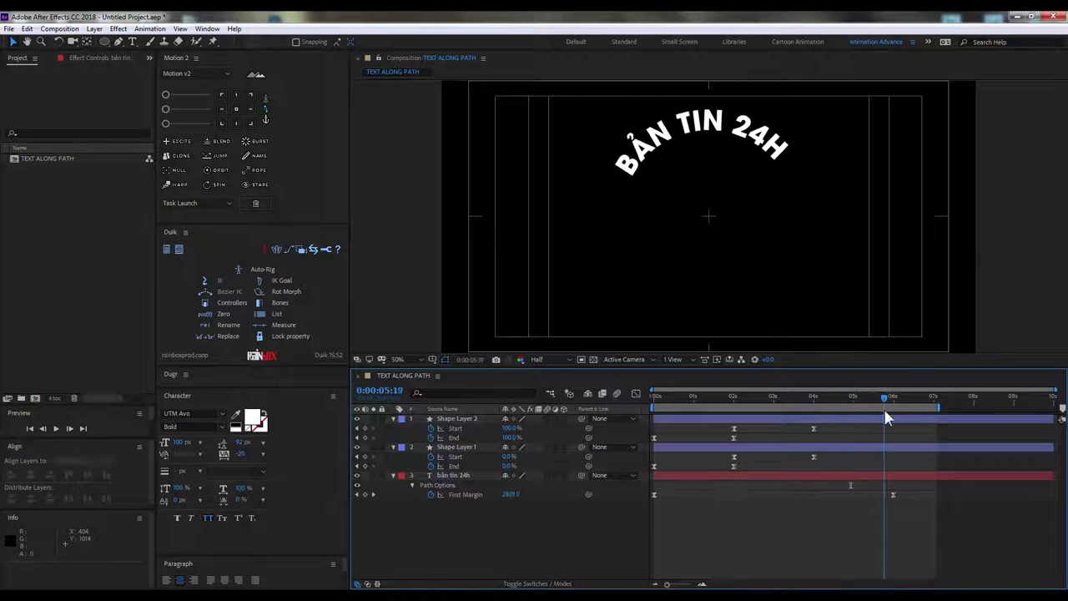
{"action": "key", "text": "space"}
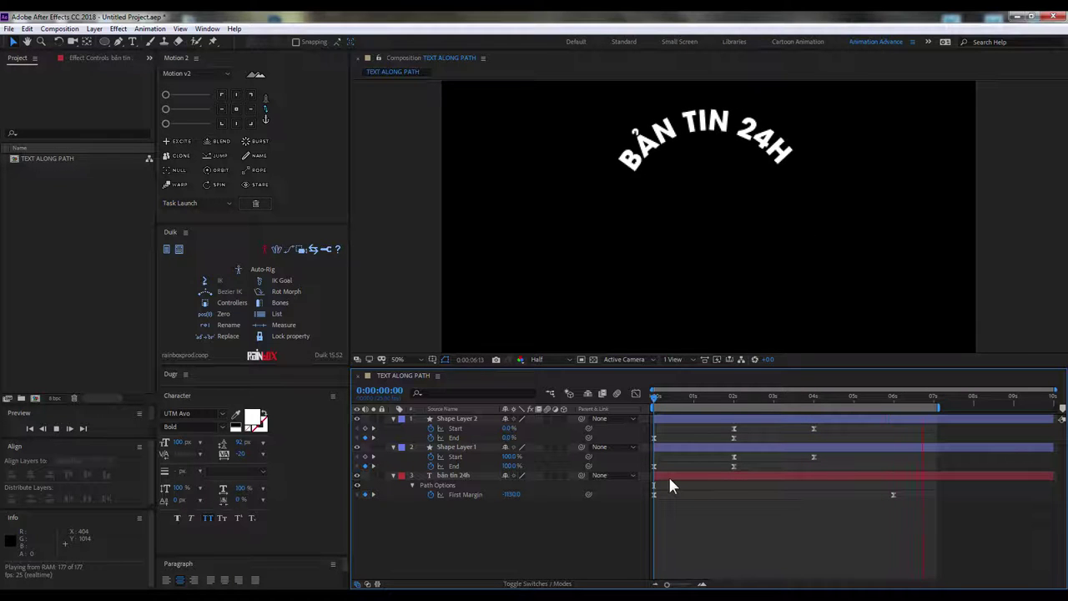
{"action": "left_click_drag", "start_coordinate": [753, 397], "coordinate": [732, 398]}
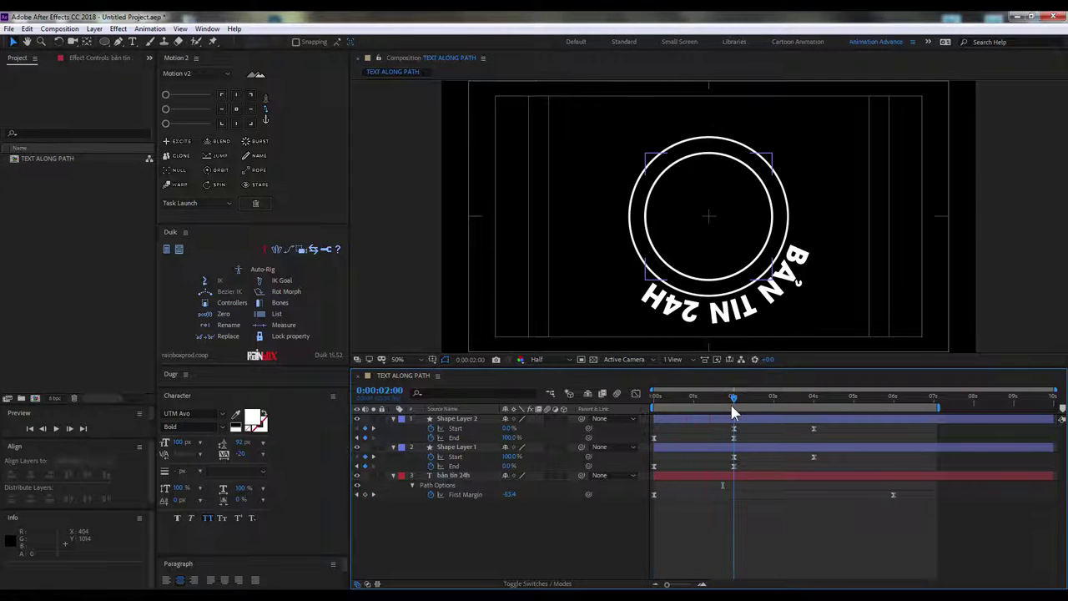
Step: Duplicate Shape Layer 2 into Shape Layer 3 with no stroke and a white fill
{"action": "left_click", "coordinate": [459, 420]}
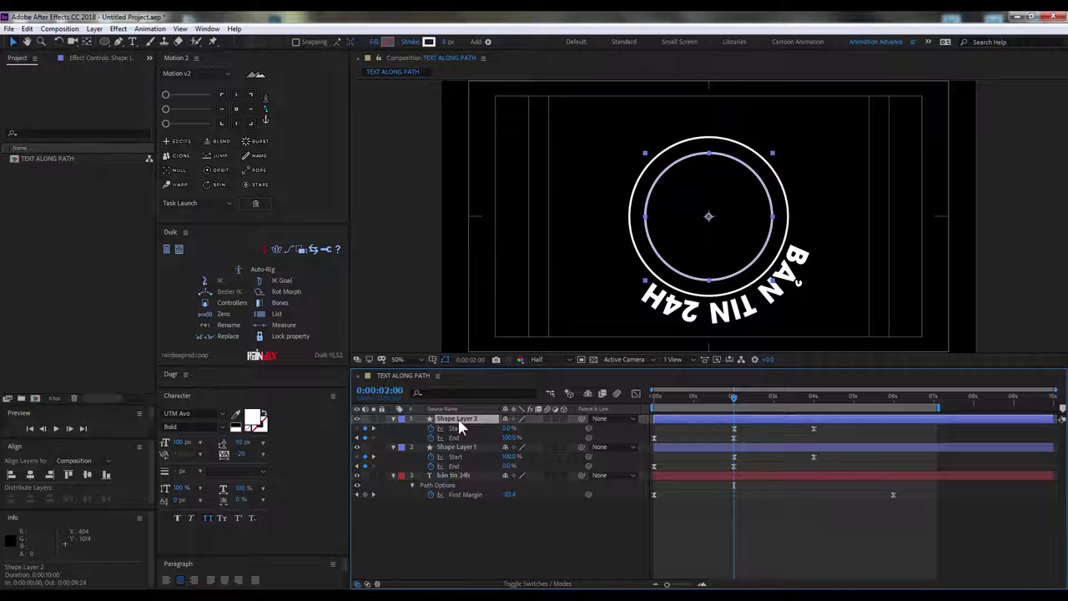
{"action": "key", "text": "ctrl+d"}
{"action": "left_click", "coordinate": [411, 42]}
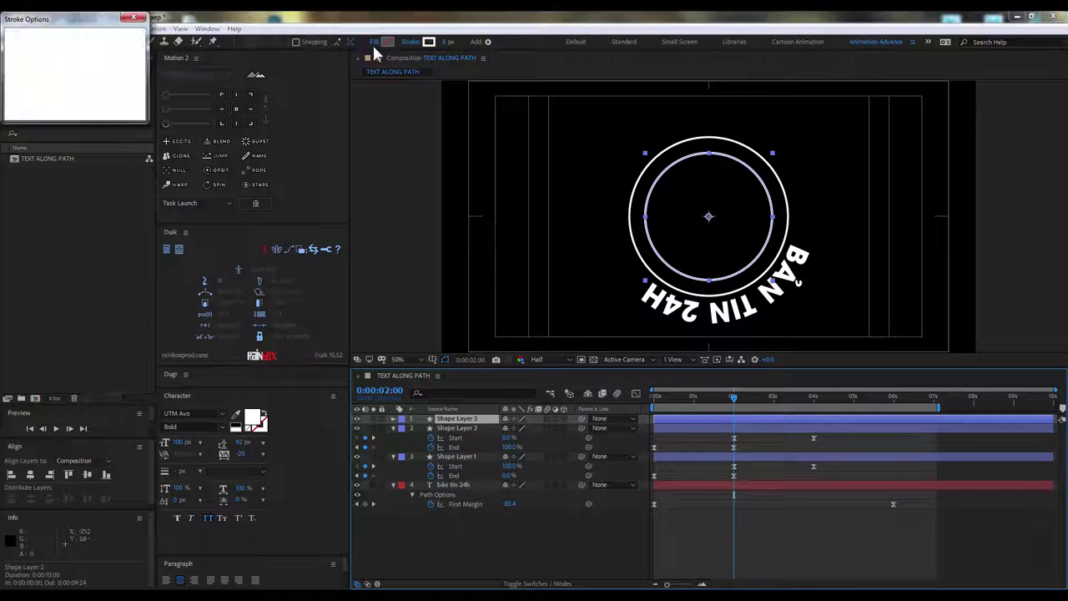
{"action": "left_click", "coordinate": [28, 42]}
{"action": "key", "text": "Return"}
{"action": "left_click", "coordinate": [386, 41]}
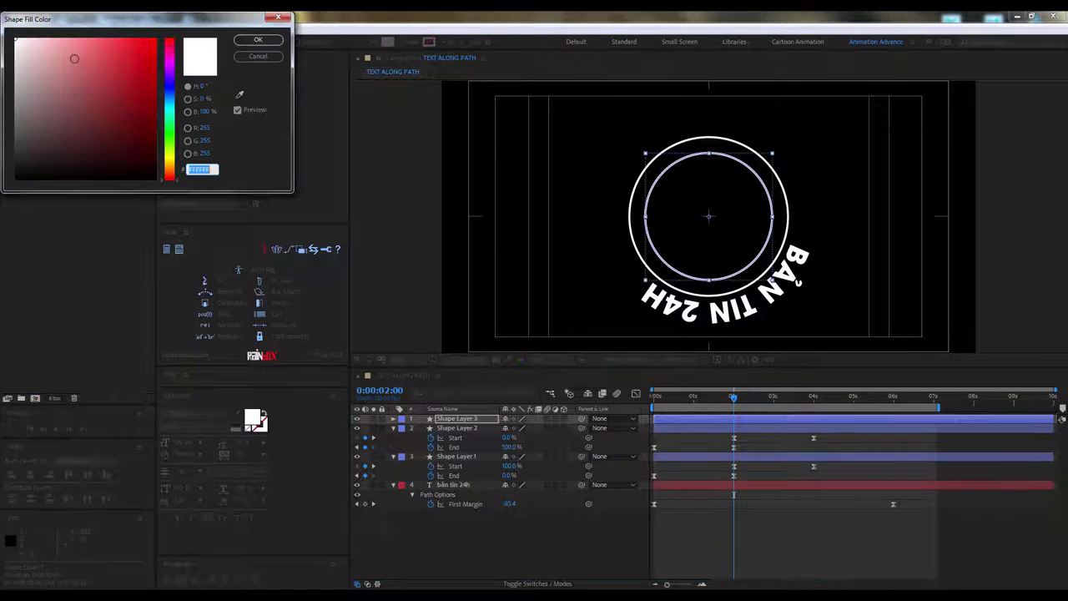
{"action": "left_click", "coordinate": [258, 39]}
{"action": "left_click", "coordinate": [394, 419]}
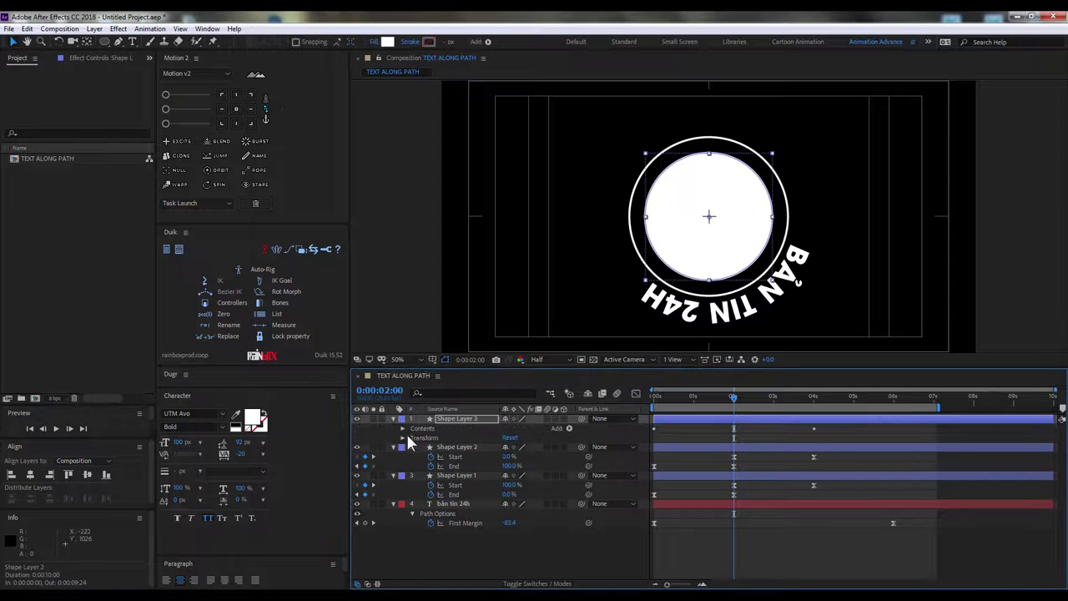
Step: Start keyframing the white disc's Scale and set it to 0% at 3 seconds
{"action": "key", "text": "s"}
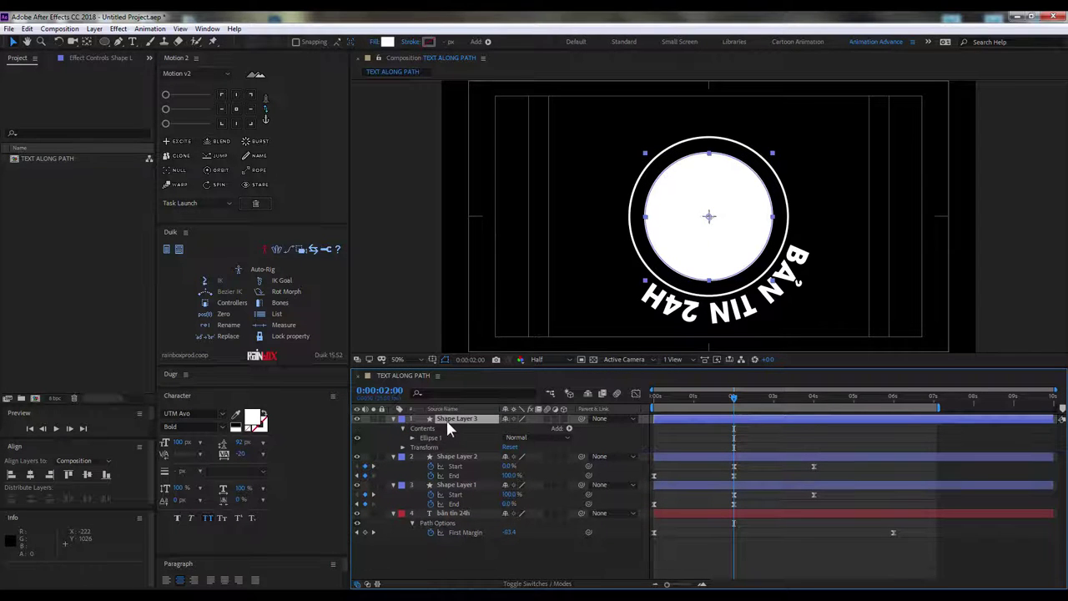
{"action": "left_click", "coordinate": [421, 428]}
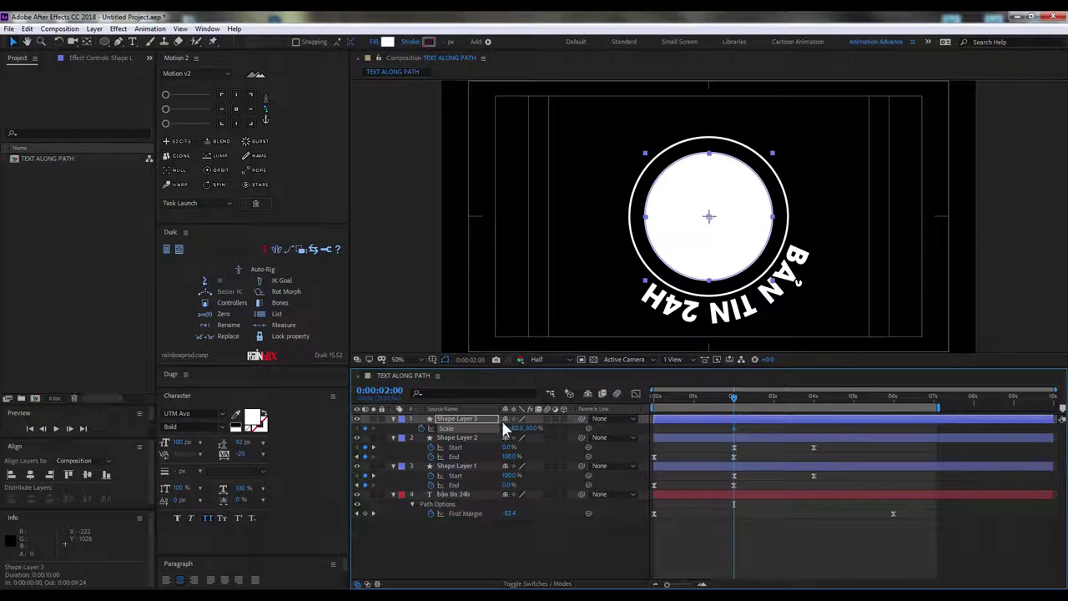
{"action": "left_click_drag", "start_coordinate": [534, 430], "coordinate": [741, 434]}
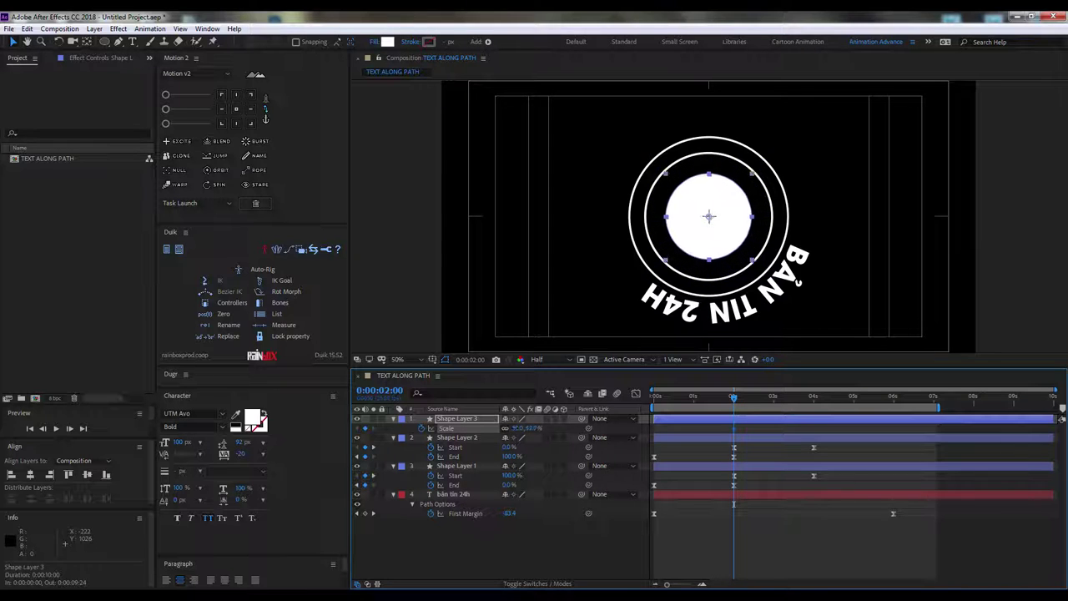
{"action": "left_click", "coordinate": [774, 398]}
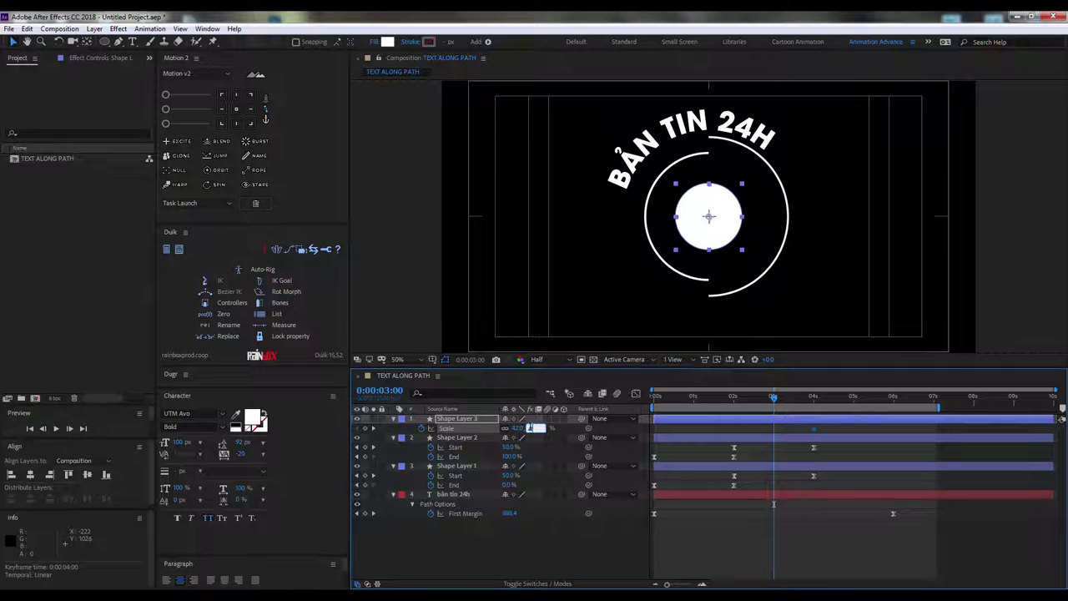
{"action": "type", "text": "0"}
{"action": "key", "text": "Return"}
Step: Scale the disc to 94% at 6 seconds, preview, and pull the last Scale keyframe earlier
{"action": "left_click_drag", "start_coordinate": [790, 398], "coordinate": [893, 399]}
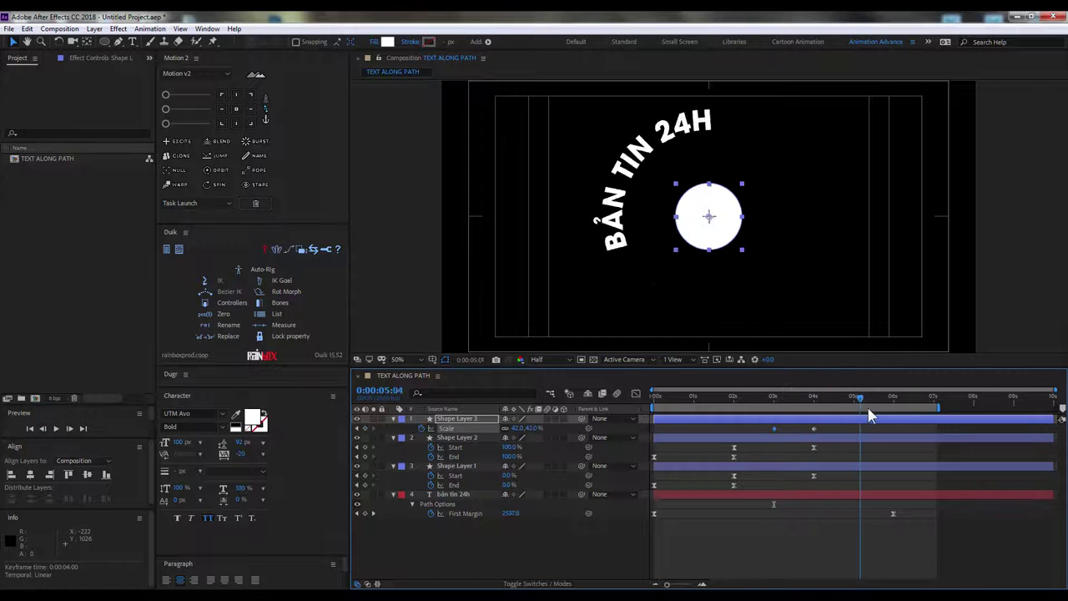
{"action": "left_click_drag", "start_coordinate": [526, 428], "coordinate": [551, 427]}
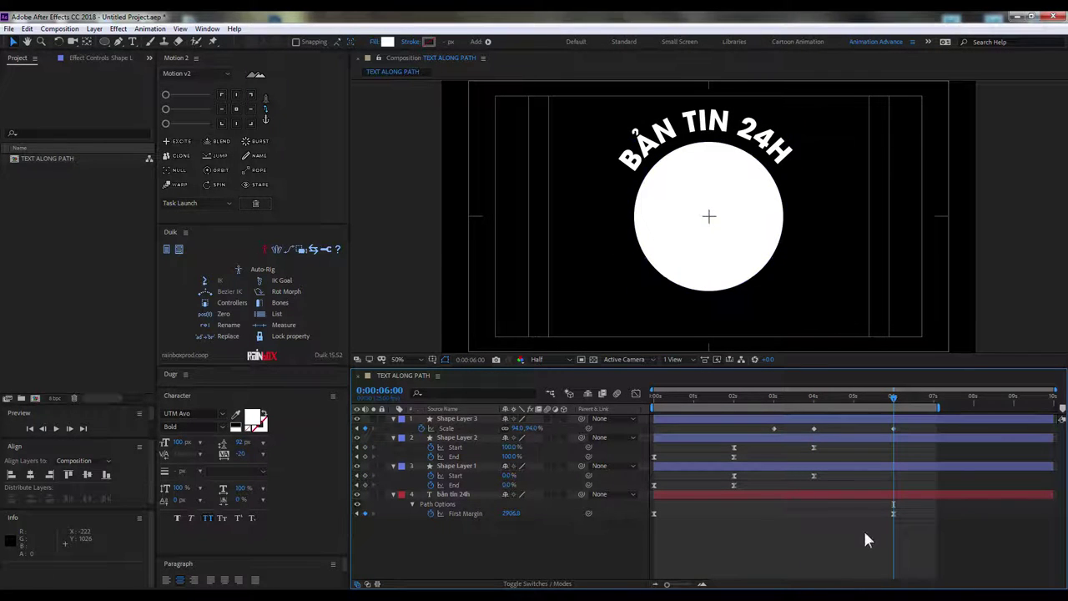
{"action": "left_click", "coordinate": [776, 395]}
{"action": "key", "text": "space"}
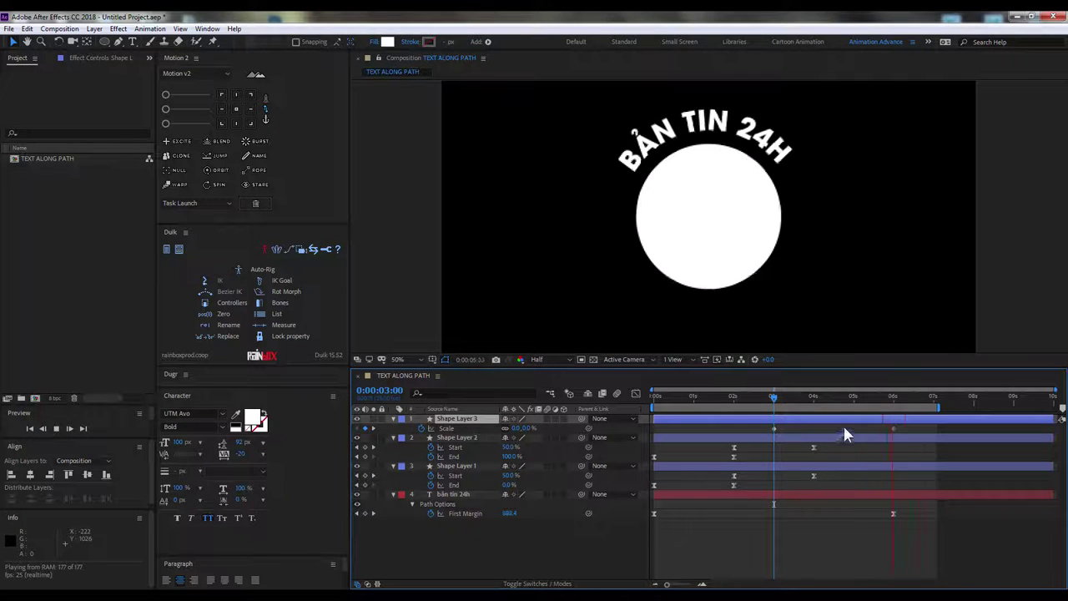
{"action": "mouse_move", "coordinate": [893, 428]}
{"action": "left_mouse_down"}
{"action": "mouse_move", "coordinate": [777, 415]}
{"action": "mouse_move", "coordinate": [916, 415]}
{"action": "mouse_move", "coordinate": [893, 409]}
{"action": "left_mouse_up"}
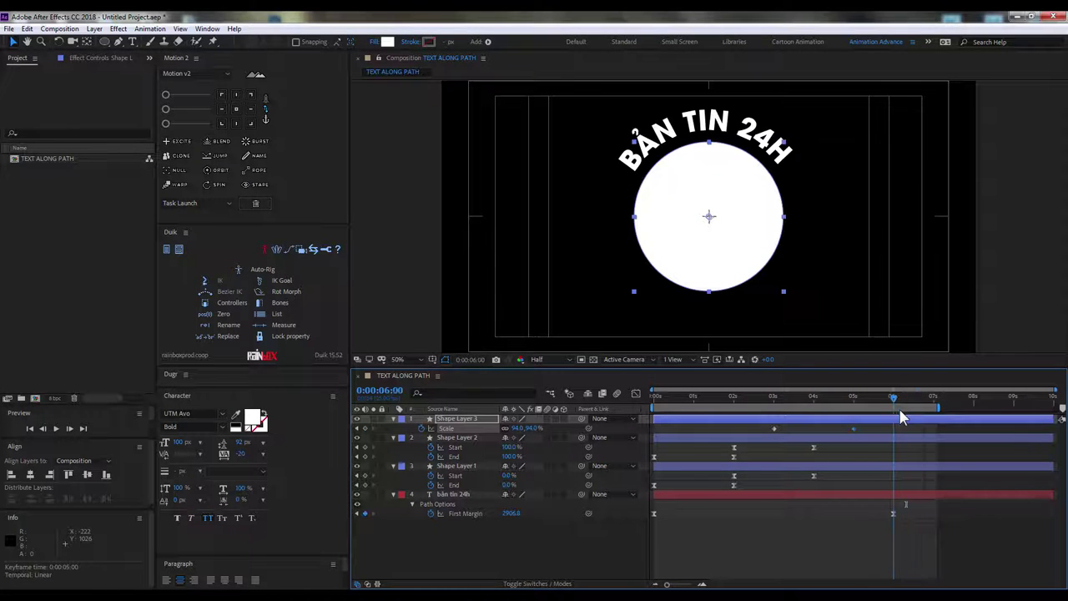
{"action": "left_click", "coordinate": [781, 512]}
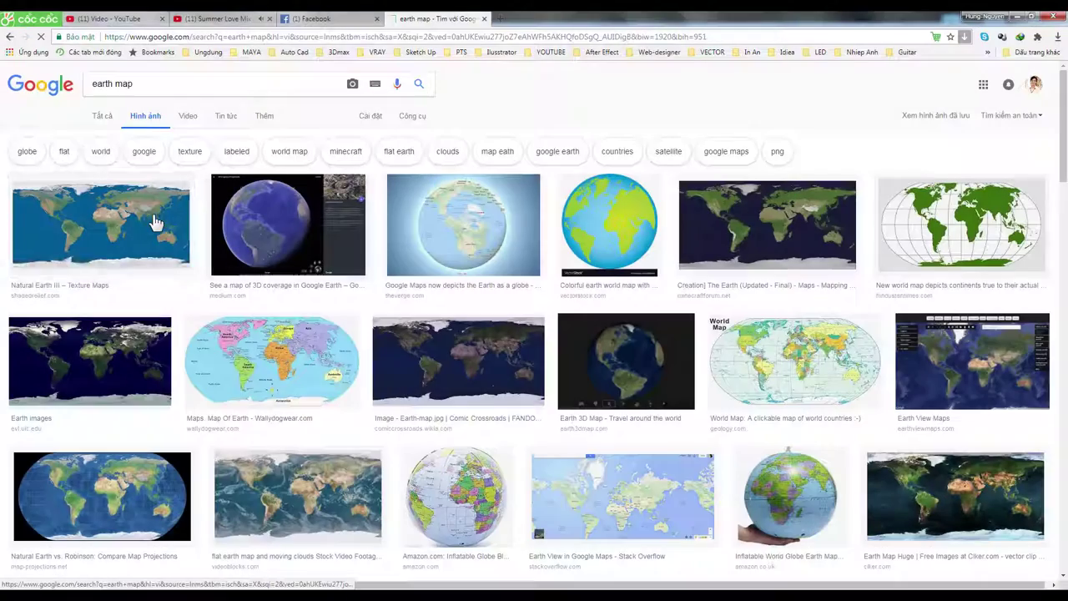
Step: Save the Earth-map.jpg world map image from Google Images to the Desktop as Earth-map
{"action": "left_click", "coordinate": [117, 327]}
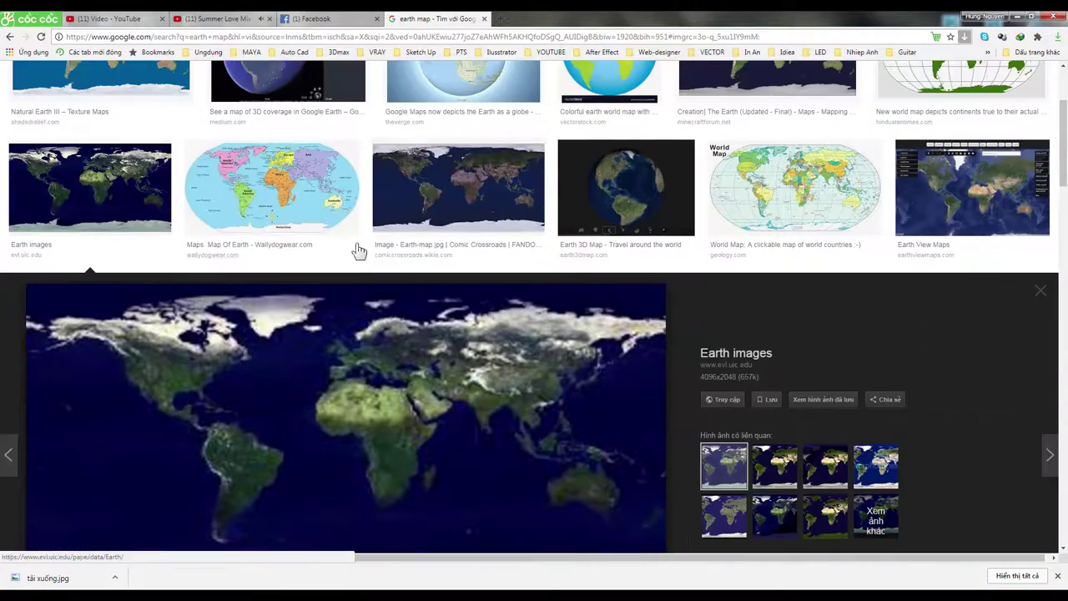
{"action": "left_click", "coordinate": [506, 209]}
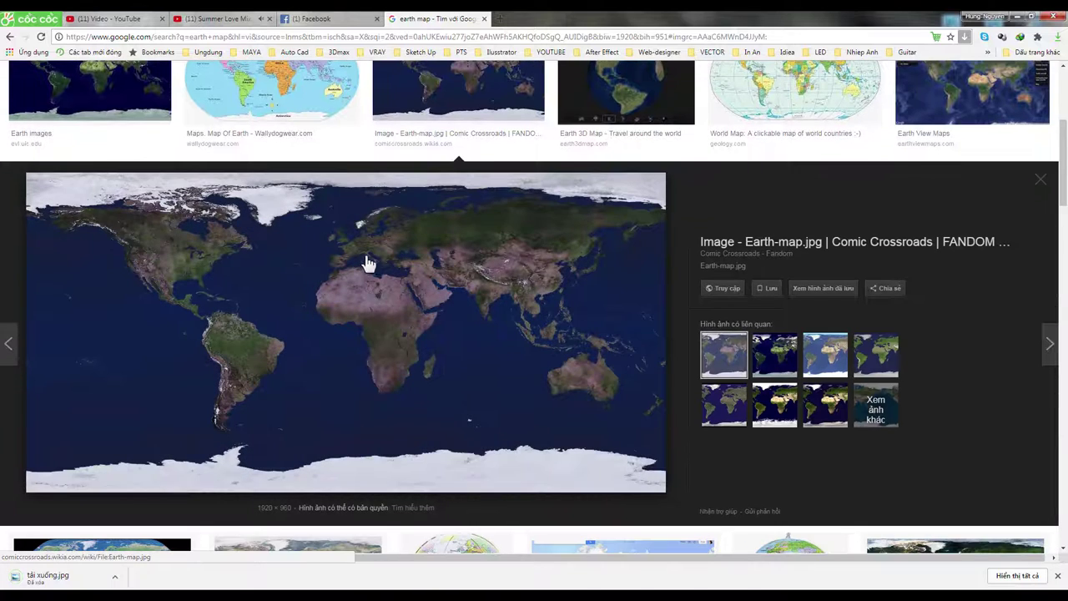
{"action": "right_click", "coordinate": [368, 264]}
{"action": "left_click", "coordinate": [417, 351]}
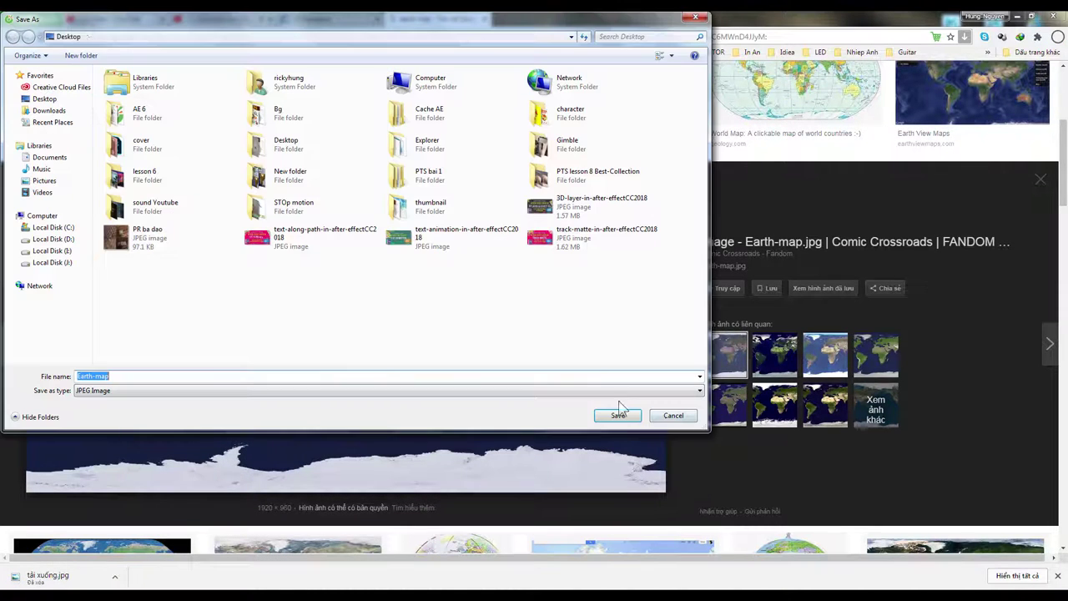
{"action": "left_click", "coordinate": [619, 416]}
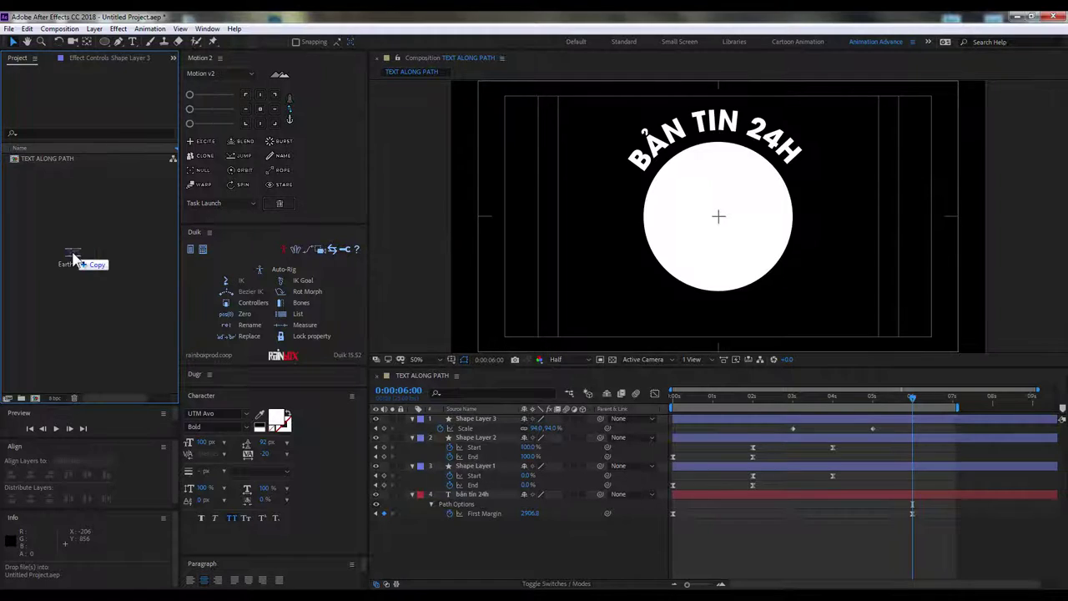
Step: Add Earth-map.jpg as the top layer and apply Perspective > CC Sphere to it
{"action": "left_click_drag", "start_coordinate": [33, 169], "coordinate": [505, 417]}
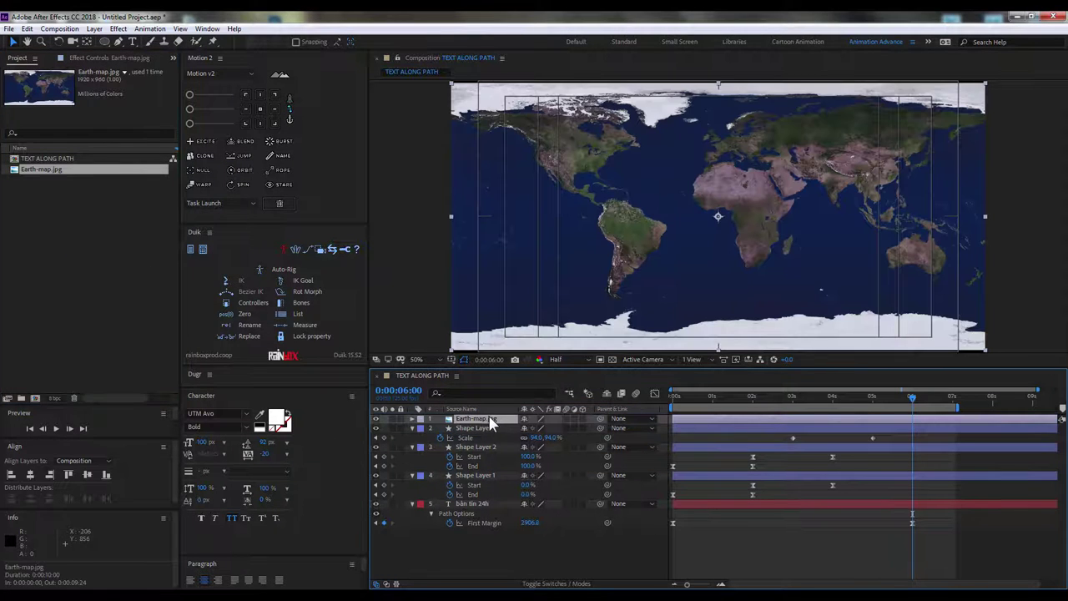
{"action": "left_click", "coordinate": [111, 29]}
{"action": "mouse_move", "coordinate": [245, 307]}
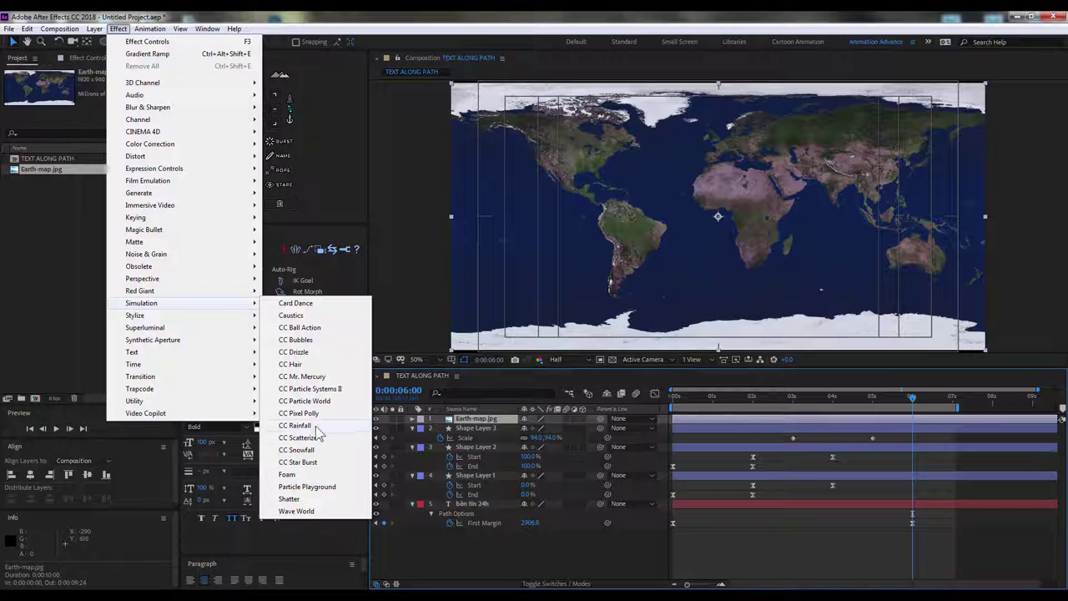
{"action": "mouse_move", "coordinate": [167, 280]}
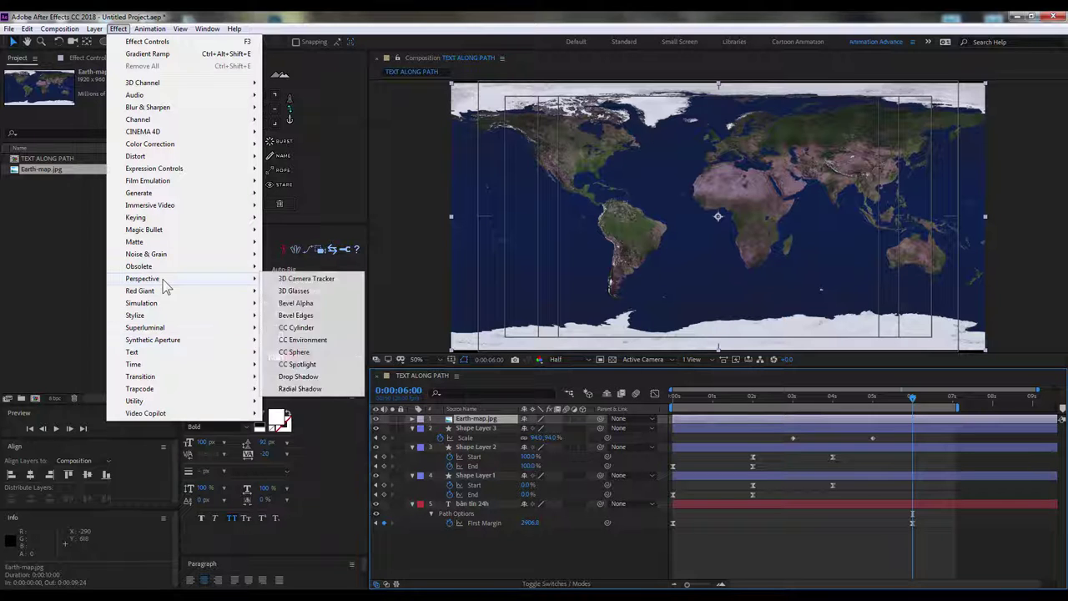
{"action": "left_click", "coordinate": [311, 353]}
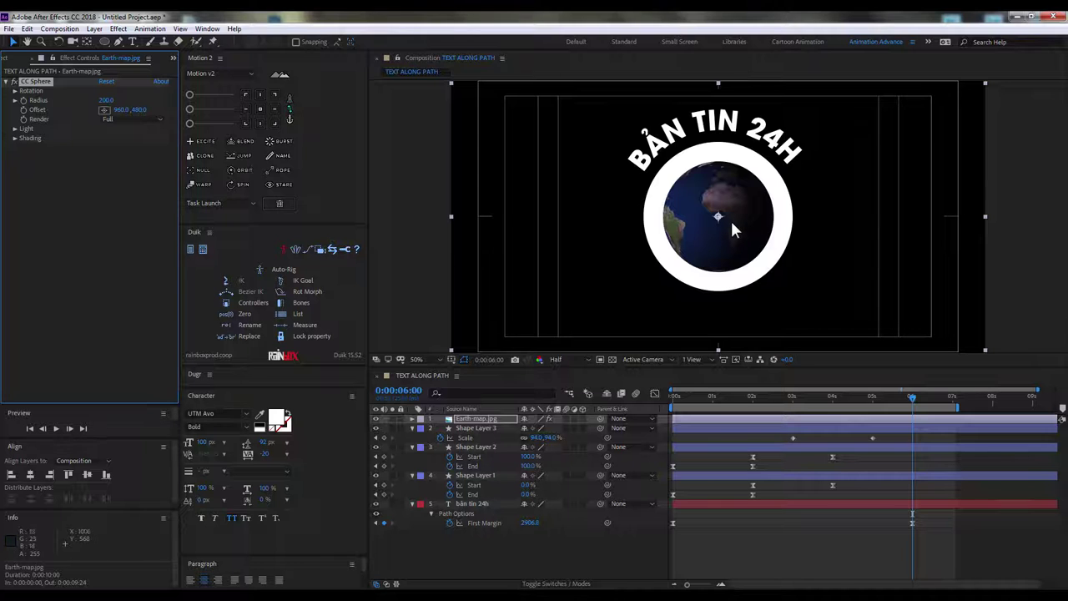
Step: Set CC Sphere Radius to 267, trying an Offset change and undoing it
{"action": "mouse_move", "coordinate": [681, 398]}
{"action": "left_mouse_down"}
{"action": "mouse_move", "coordinate": [837, 396]}
{"action": "mouse_move", "coordinate": [910, 376]}
{"action": "mouse_move", "coordinate": [678, 376]}
{"action": "mouse_move", "coordinate": [859, 364]}
{"action": "mouse_move", "coordinate": [424, 445]}
{"action": "left_mouse_up"}
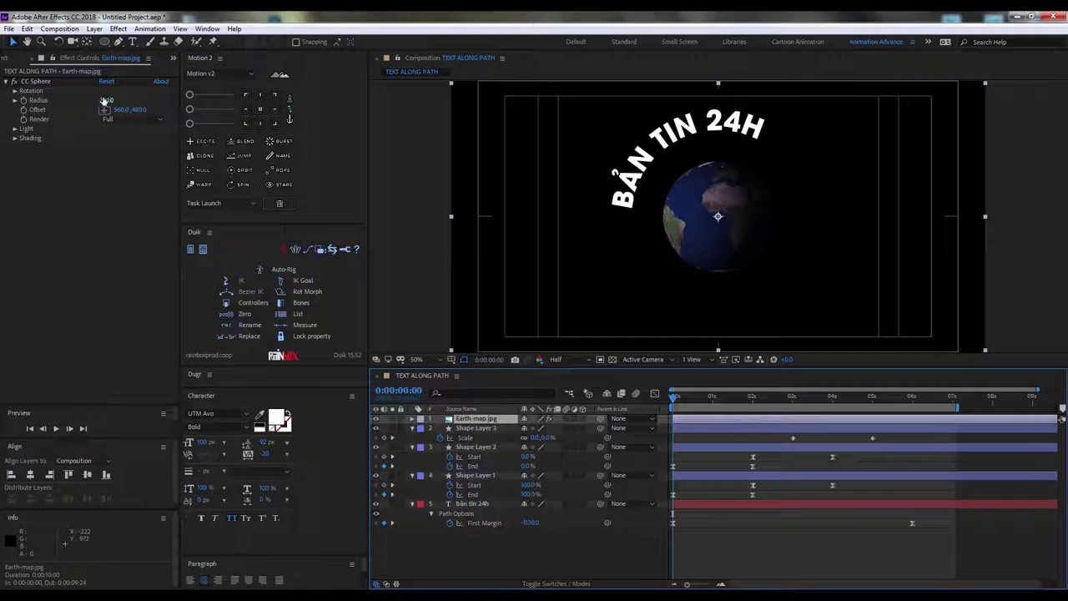
{"action": "left_click_drag", "start_coordinate": [105, 99], "coordinate": [143, 107]}
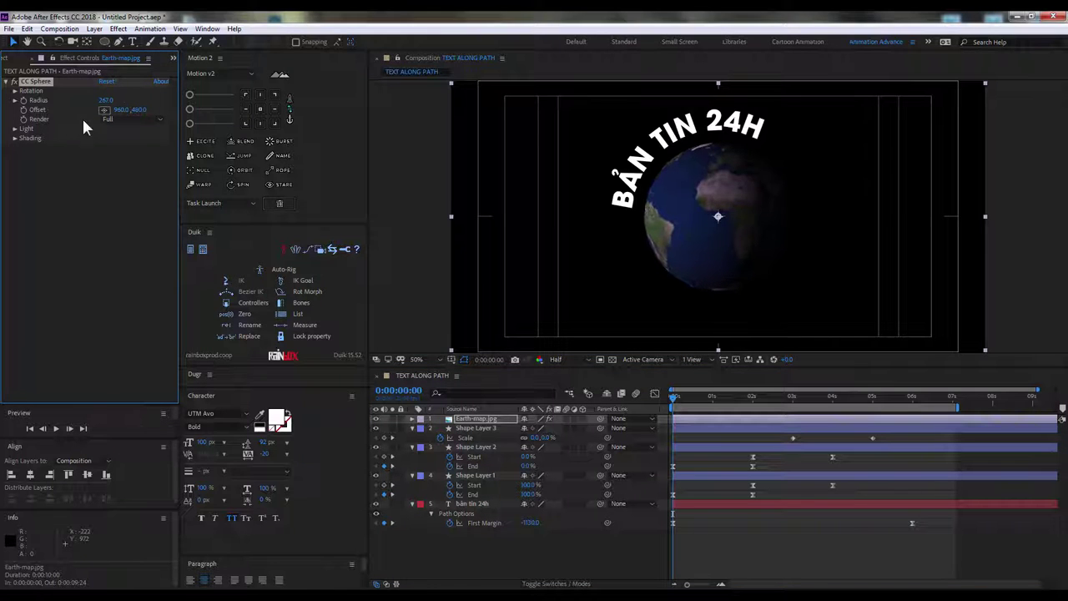
{"action": "left_click", "coordinate": [613, 359]}
{"action": "left_click", "coordinate": [613, 359]}
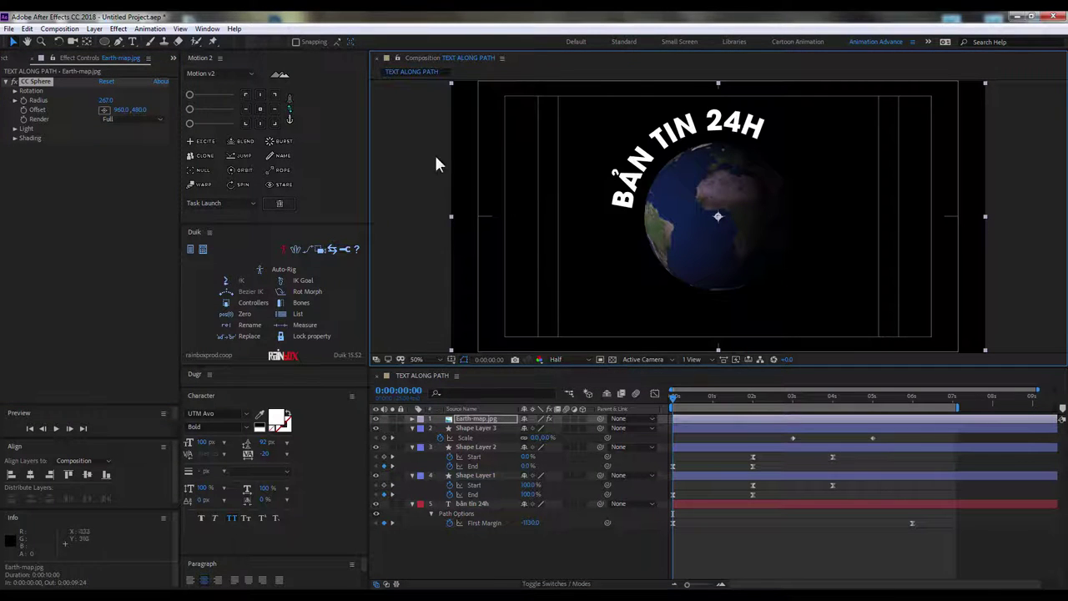
{"action": "left_click_drag", "start_coordinate": [128, 112], "coordinate": [136, 125]}
{"action": "key", "text": "ctrl+z"}
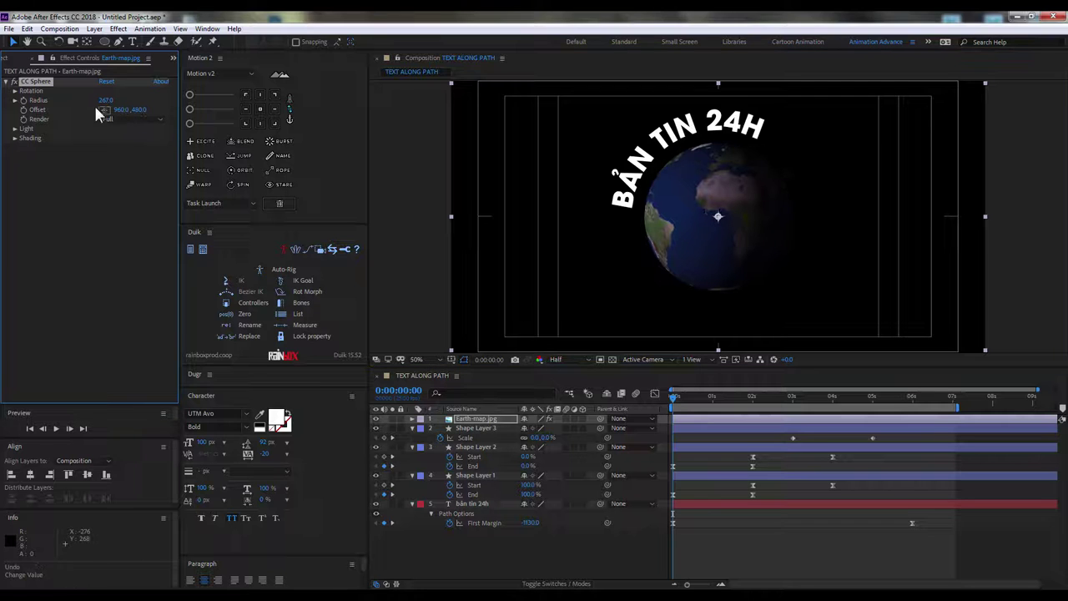
{"action": "left_click", "coordinate": [14, 90]}
Step: Relight the globe with Light Direction 107° and Intensity 100 so Africa is lit
{"action": "left_click_drag", "start_coordinate": [114, 131], "coordinate": [193, 132]}
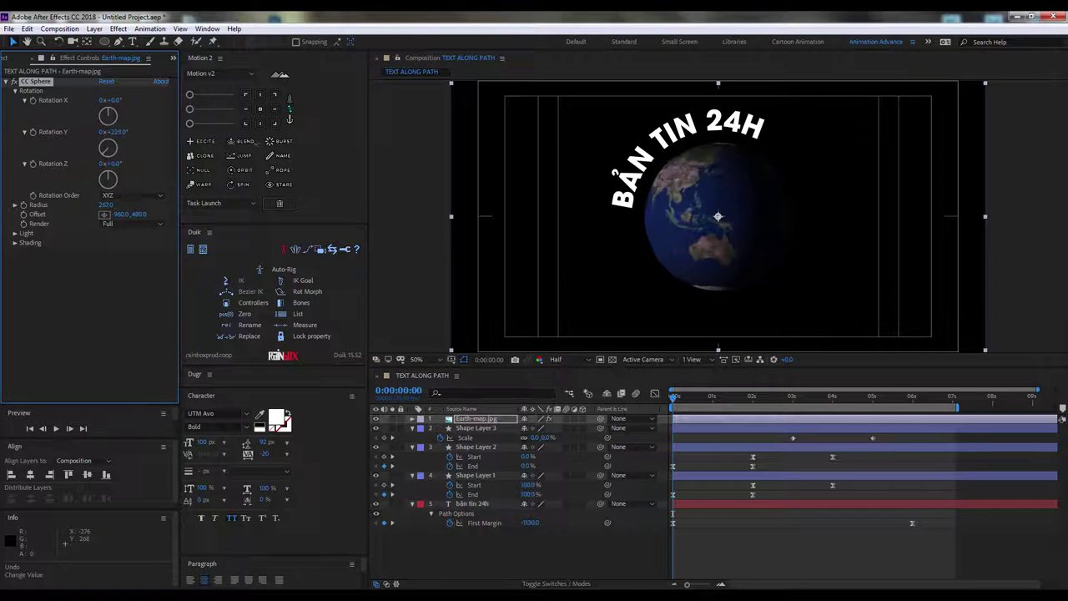
{"action": "left_click", "coordinate": [14, 234]}
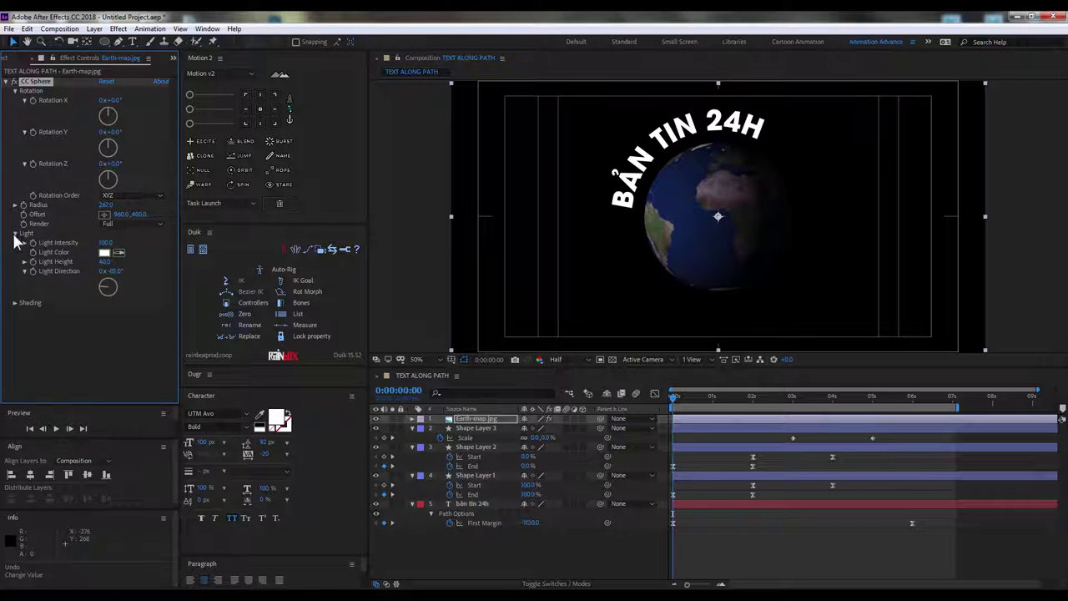
{"action": "left_click_drag", "start_coordinate": [111, 273], "coordinate": [330, 274]}
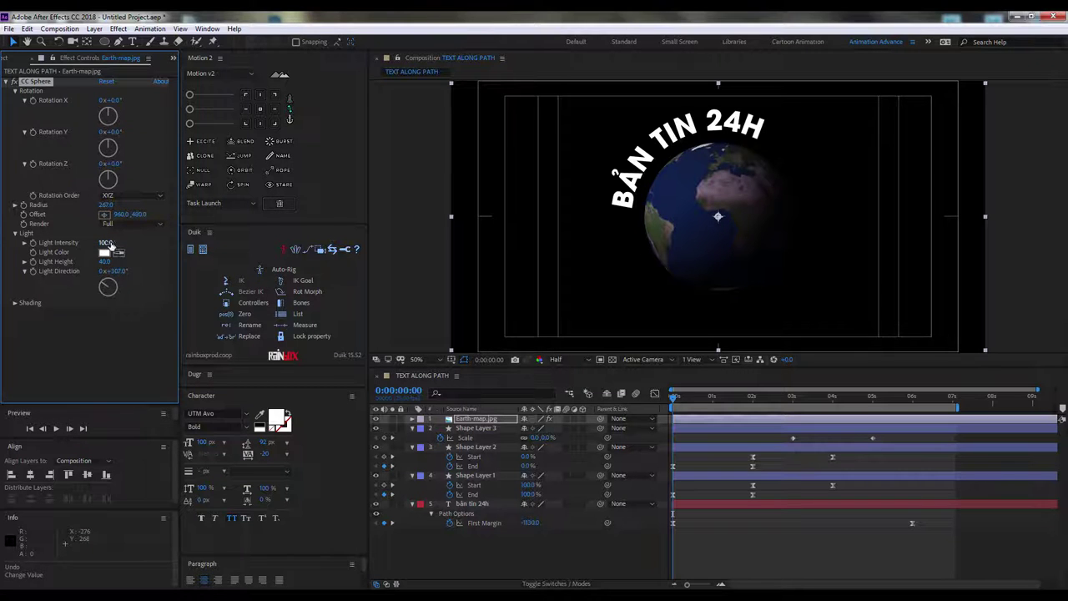
{"action": "mouse_move", "coordinate": [108, 243]}
{"action": "left_mouse_down"}
{"action": "mouse_move", "coordinate": [118, 243]}
{"action": "mouse_move", "coordinate": [107, 261]}
{"action": "left_mouse_up"}
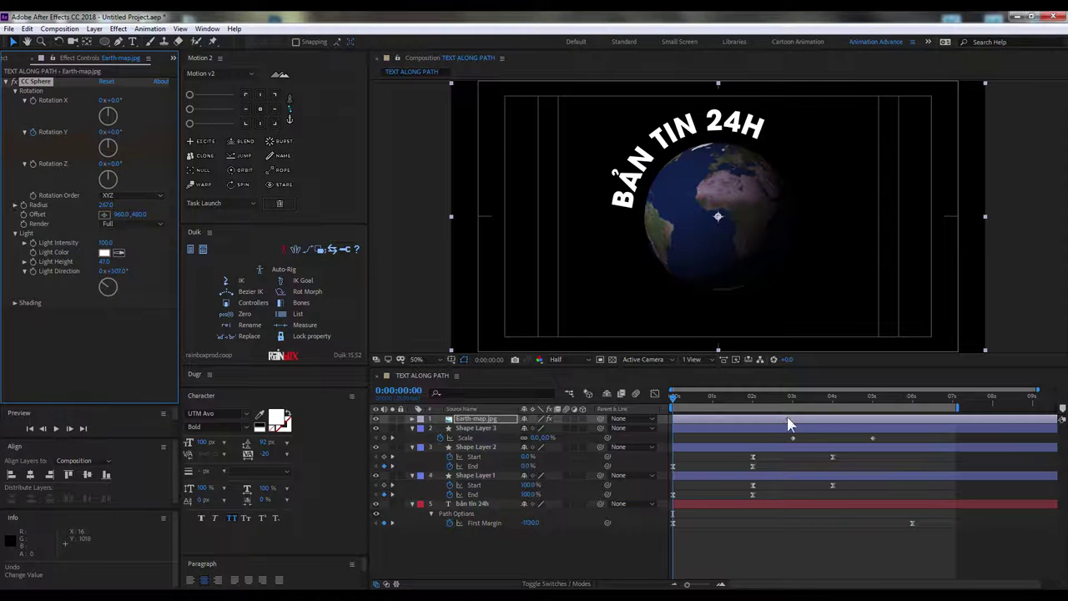
{"action": "left_click_drag", "start_coordinate": [818, 402], "coordinate": [915, 406]}
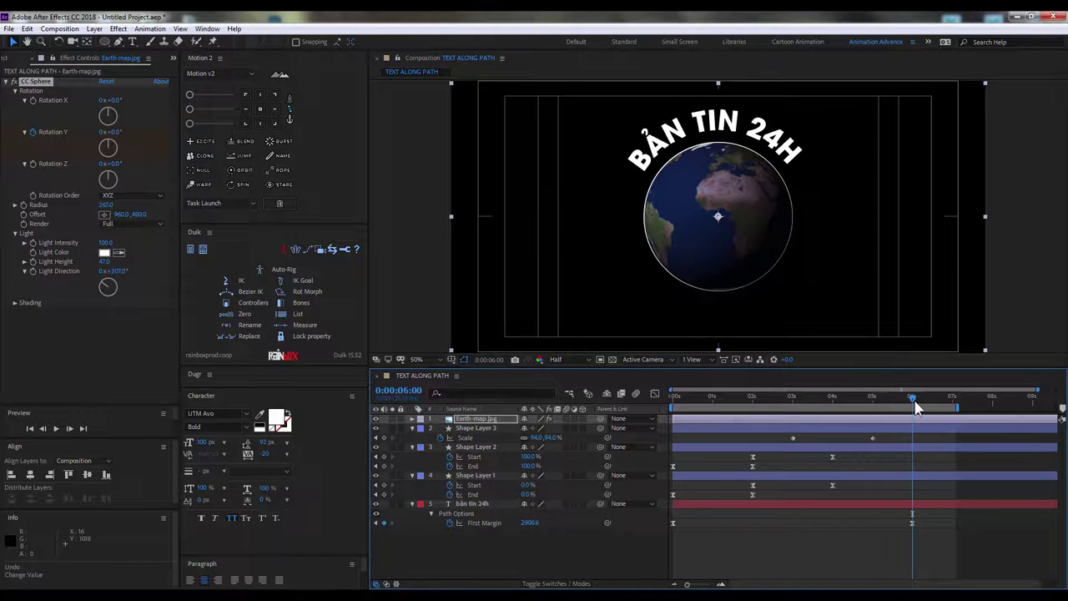
{"action": "left_click", "coordinate": [109, 131]}
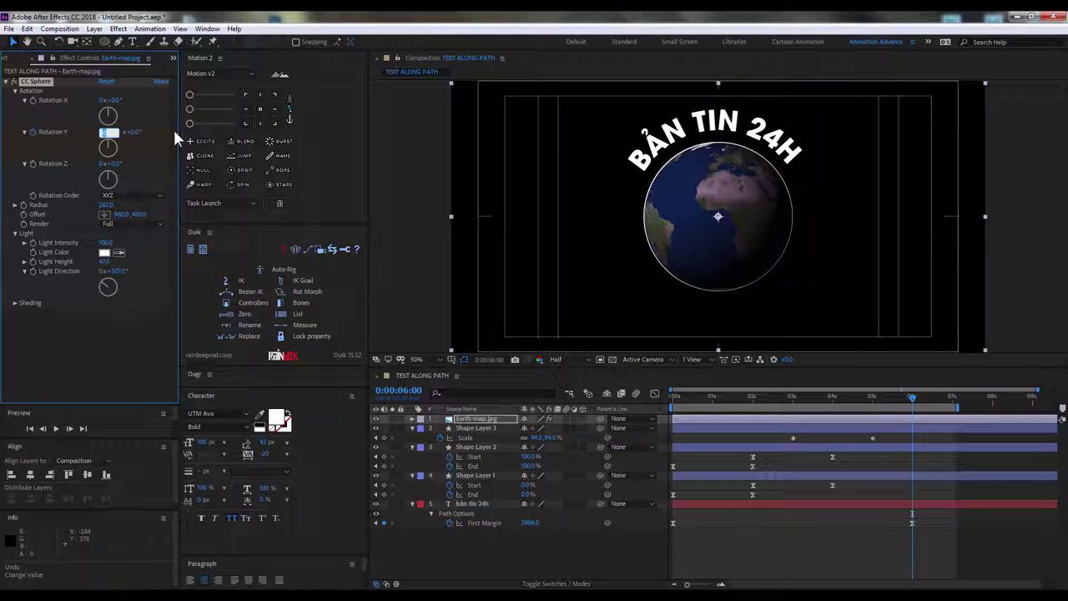
Step: Set Rotation Y to 2 full turns at 6 seconds and preview the spinning globe
{"action": "type", "text": "2"}
{"action": "key", "text": "Return"}
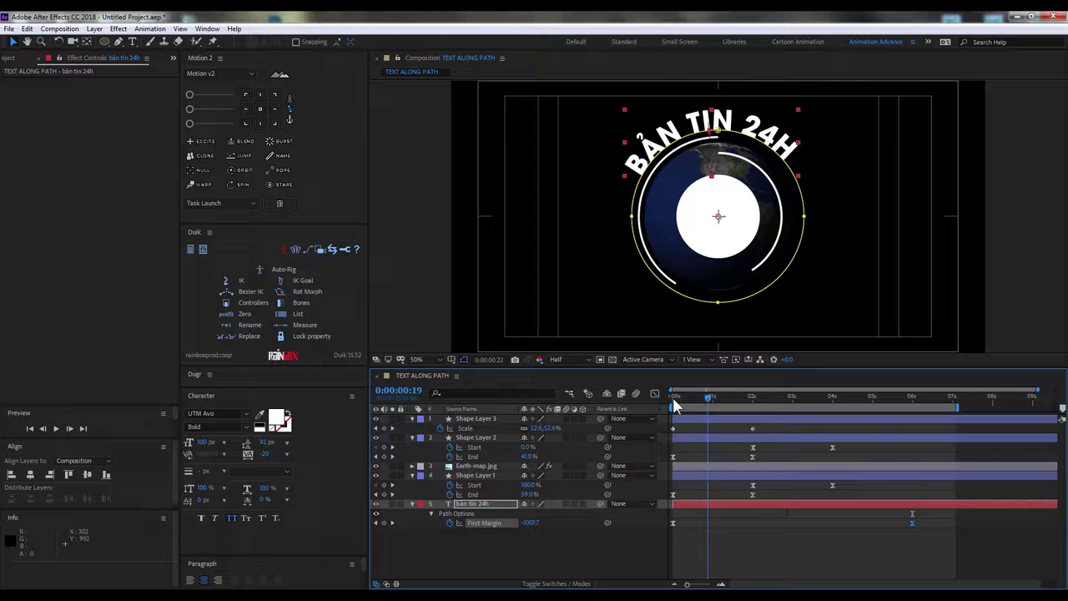
{"action": "left_click", "coordinate": [673, 397]}
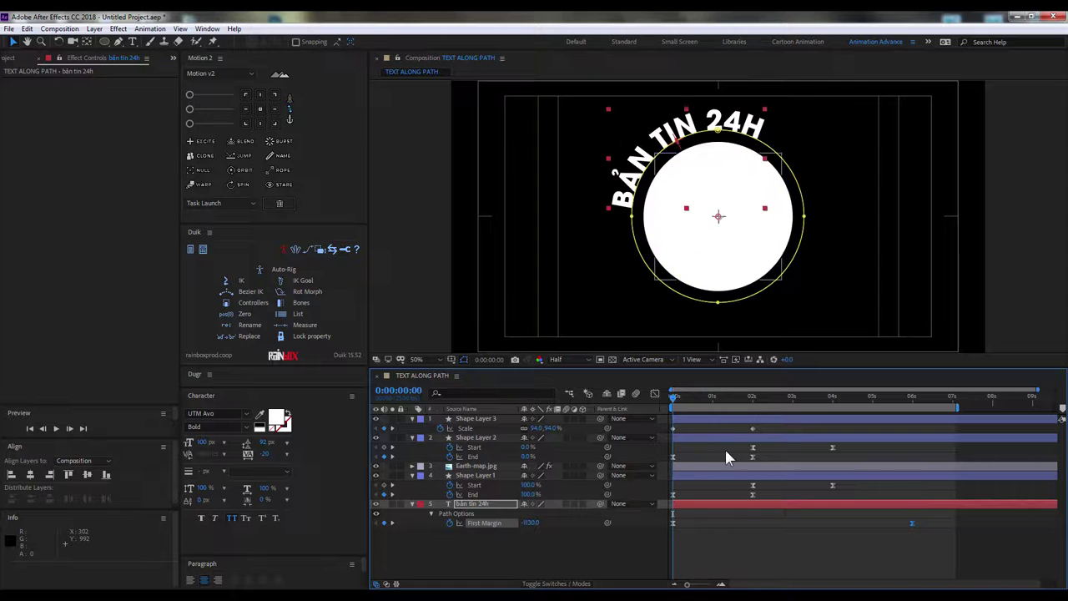
{"action": "key", "text": "space"}
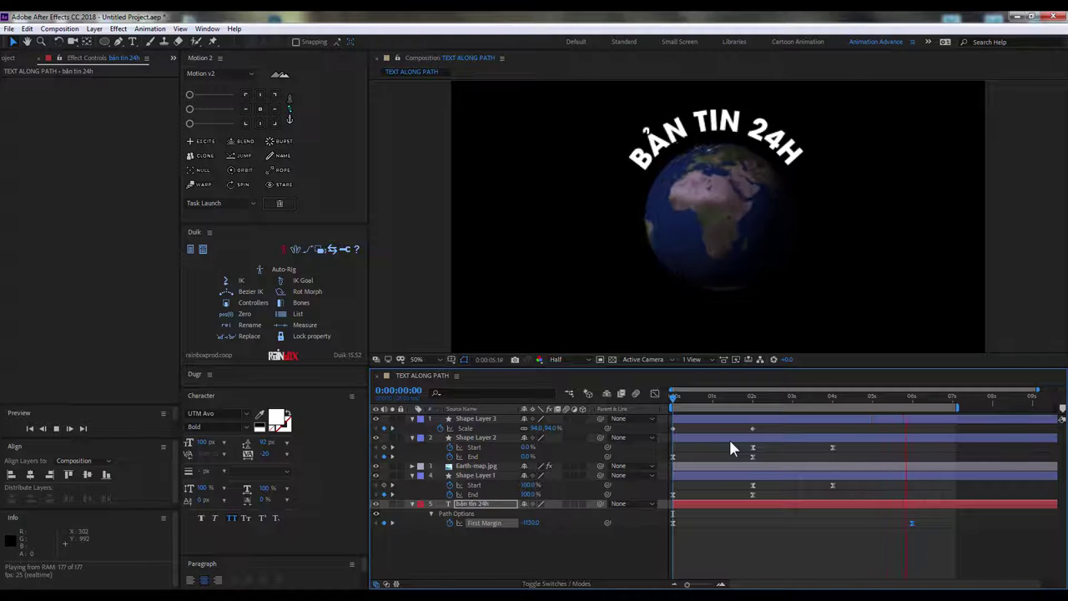
{"action": "key", "text": "space"}
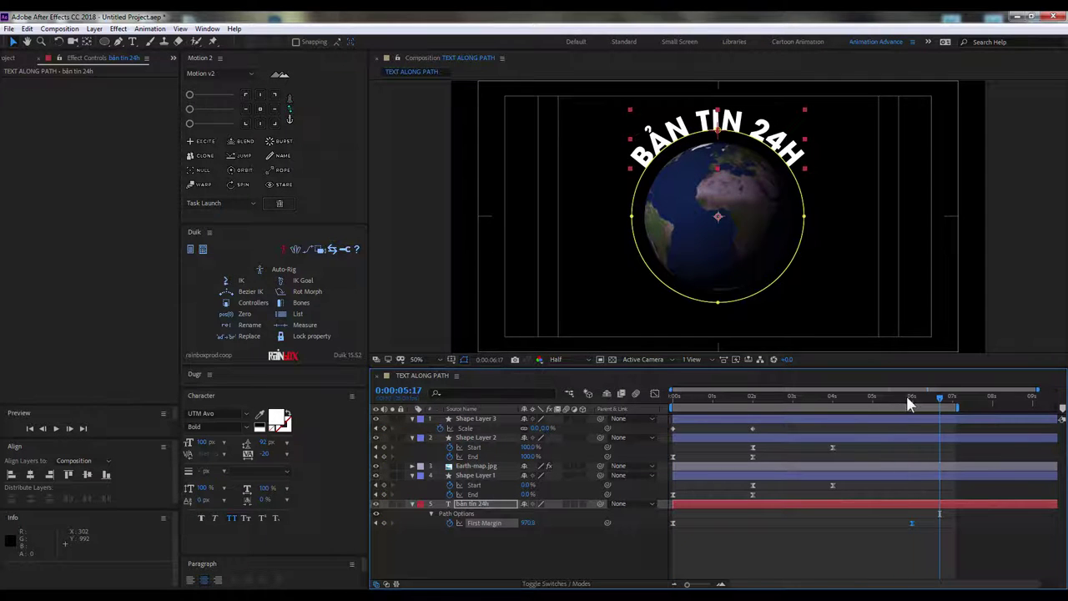
Step: Select Earth-map.jpg's Rotation Y keyframes, try one turn, then undo back to two turns
{"action": "left_click", "coordinate": [474, 466]}
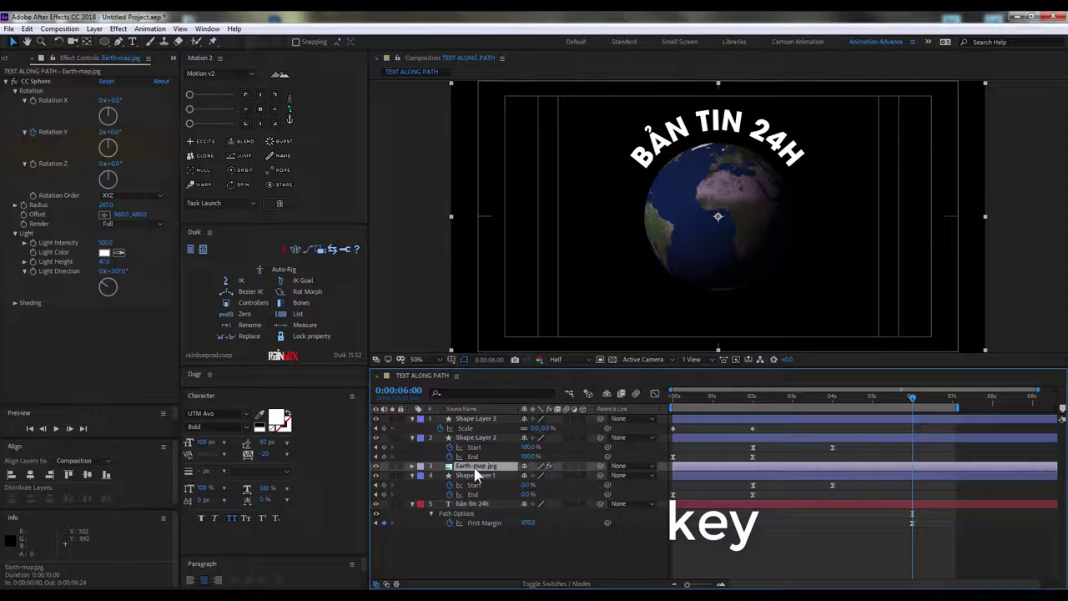
{"action": "key", "text": "u"}
{"action": "left_click_drag", "start_coordinate": [925, 485], "coordinate": [660, 495]}
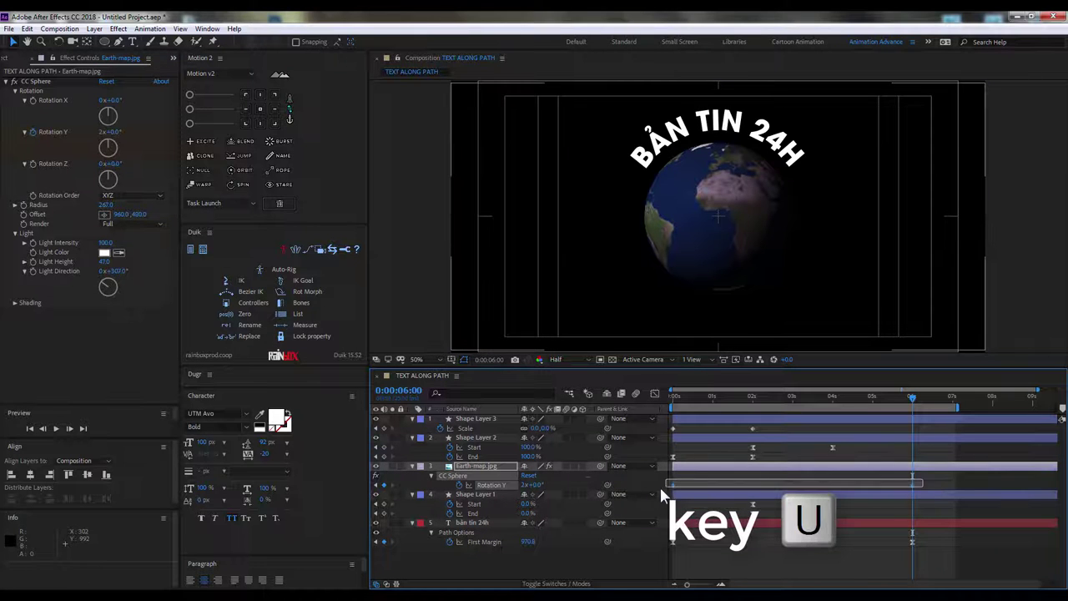
{"action": "left_click_drag", "start_coordinate": [914, 405], "coordinate": [913, 406]}
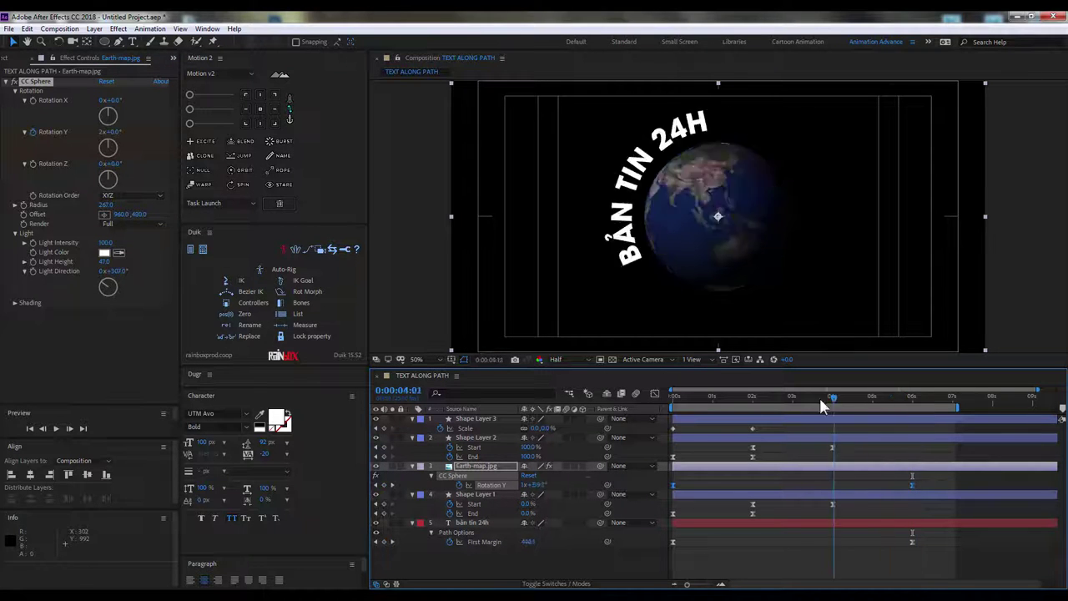
{"action": "left_click", "coordinate": [105, 133]}
{"action": "type", "text": "1"}
{"action": "key", "text": "Return"}
{"action": "key", "text": "ctrl+z"}
{"action": "left_click", "coordinate": [851, 488]}
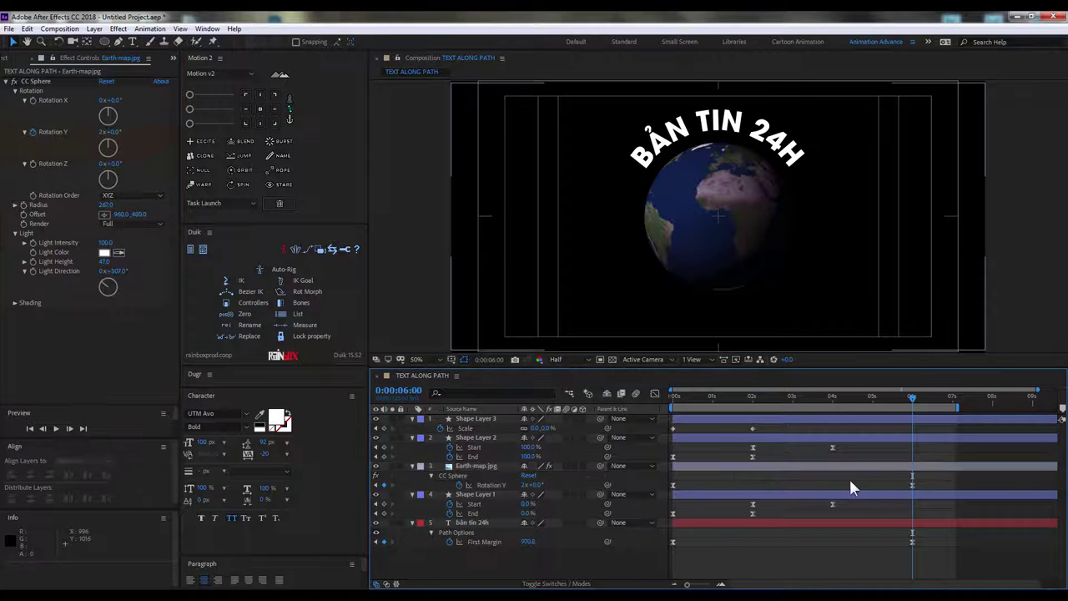
{"action": "left_click", "coordinate": [912, 485]}
Step: Go to 2 seconds, hide the layer path outlines, and select Shape Layer 2
{"action": "left_click", "coordinate": [103, 131]}
{"action": "type", "text": "1"}
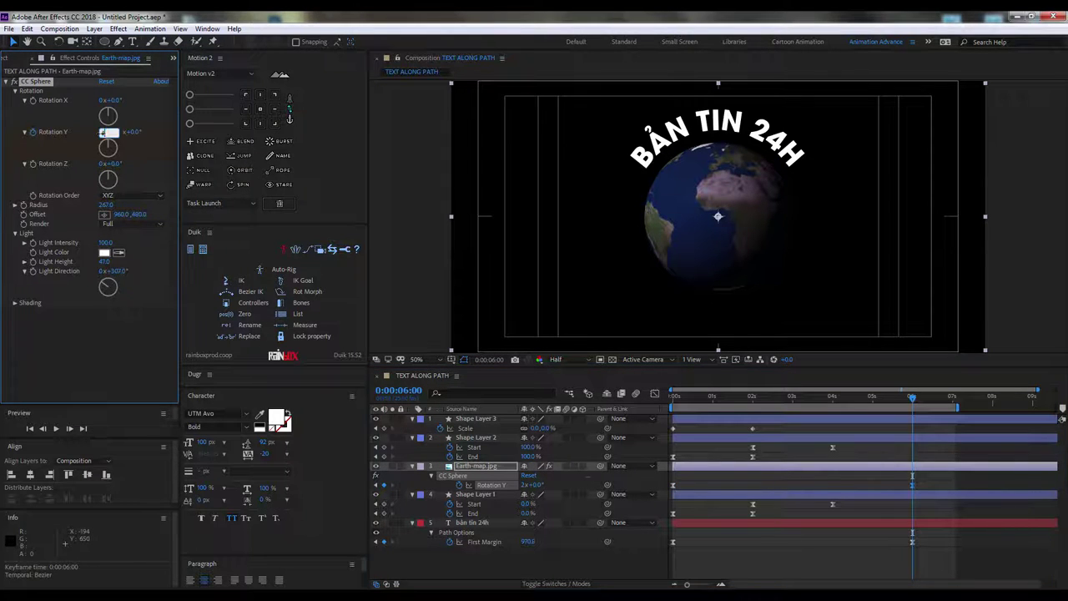
{"action": "left_click_drag", "start_coordinate": [714, 396], "coordinate": [751, 397]}
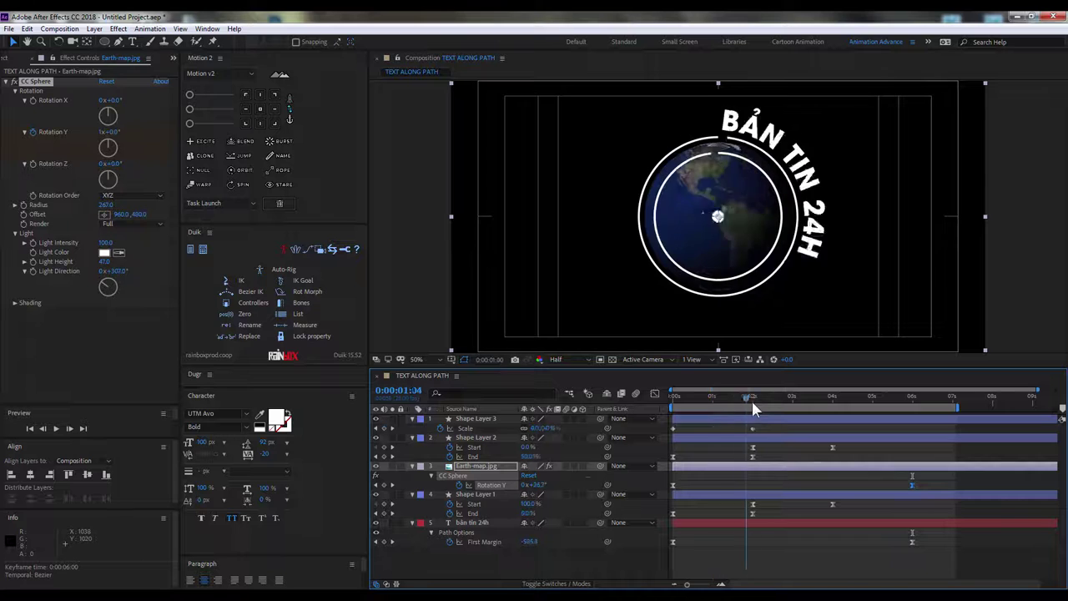
{"action": "left_click", "coordinate": [464, 359]}
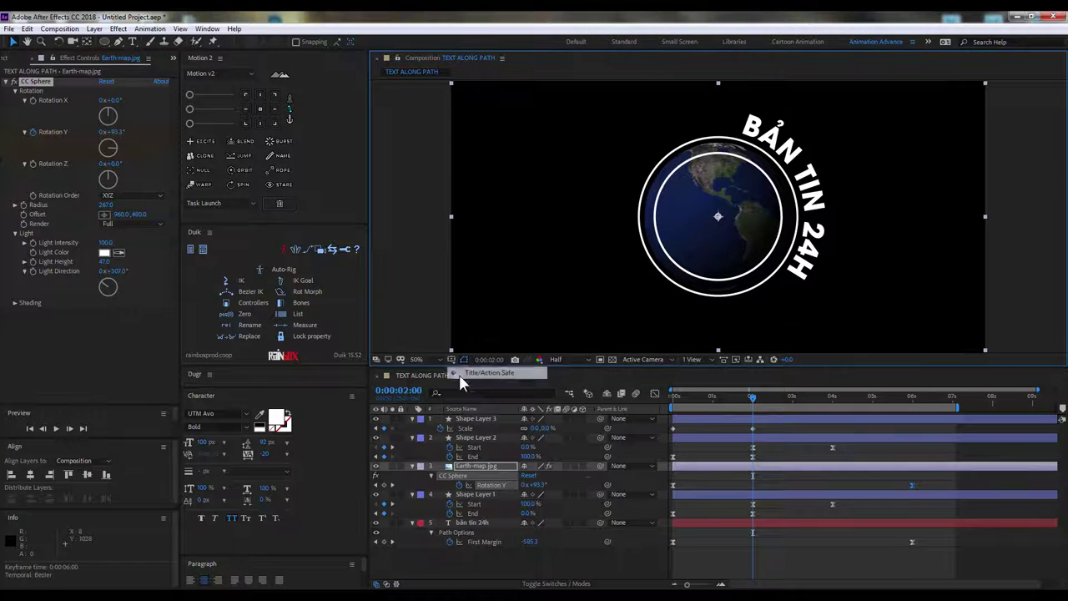
{"action": "left_click", "coordinate": [467, 437]}
Step: Give Shape Layer 2's Ellipse 1 stroke Round Cap and dashes with Dash 39, then preview the ring
{"action": "key", "text": "Return"}
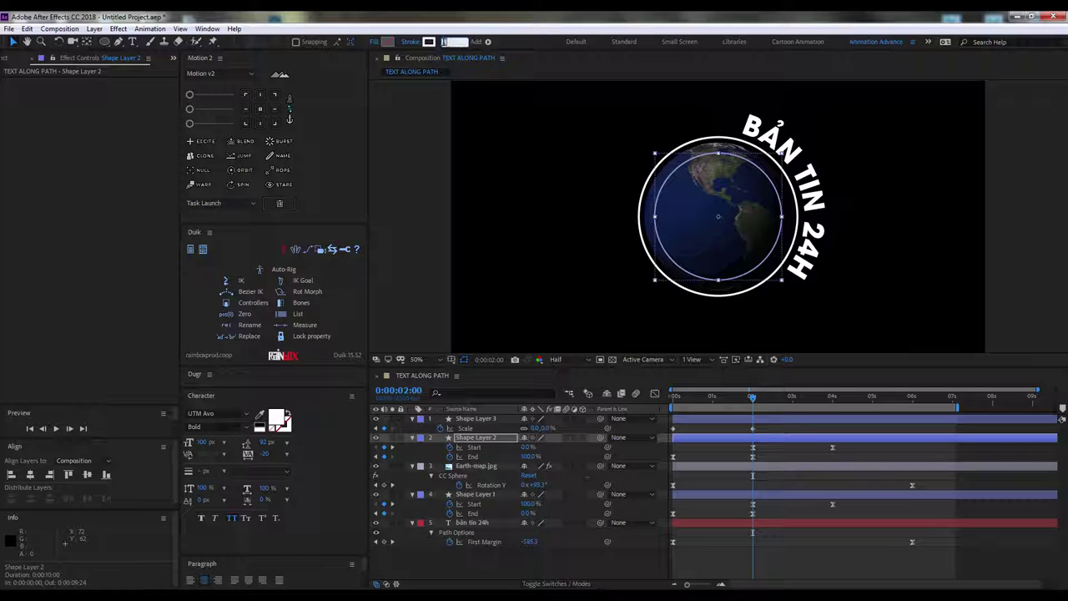
{"action": "left_click", "coordinate": [412, 438]}
{"action": "left_click", "coordinate": [411, 438]}
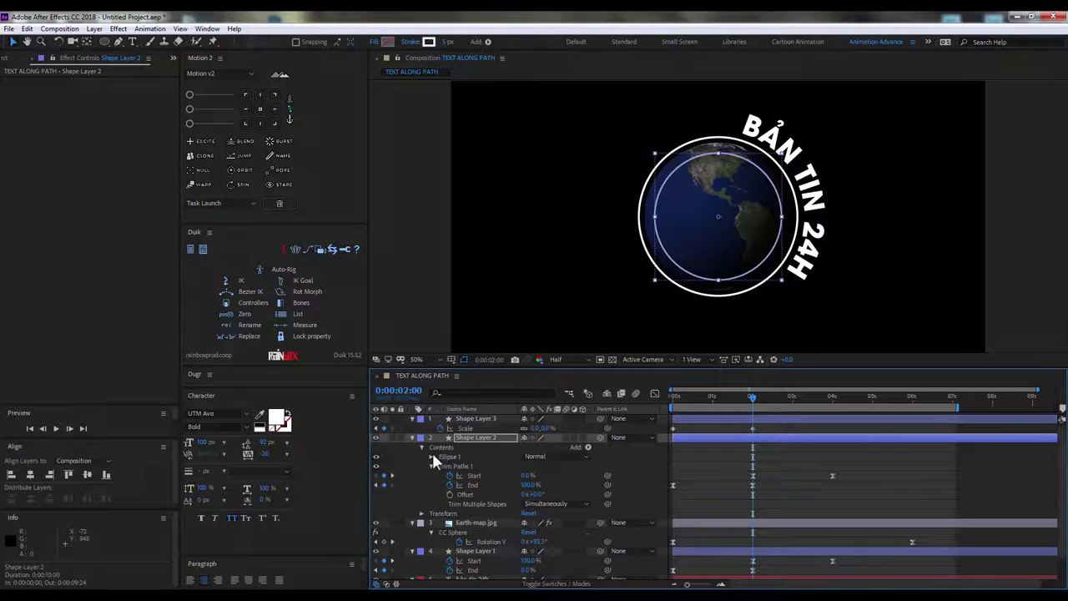
{"action": "left_click", "coordinate": [431, 456]}
{"action": "left_click", "coordinate": [441, 475]}
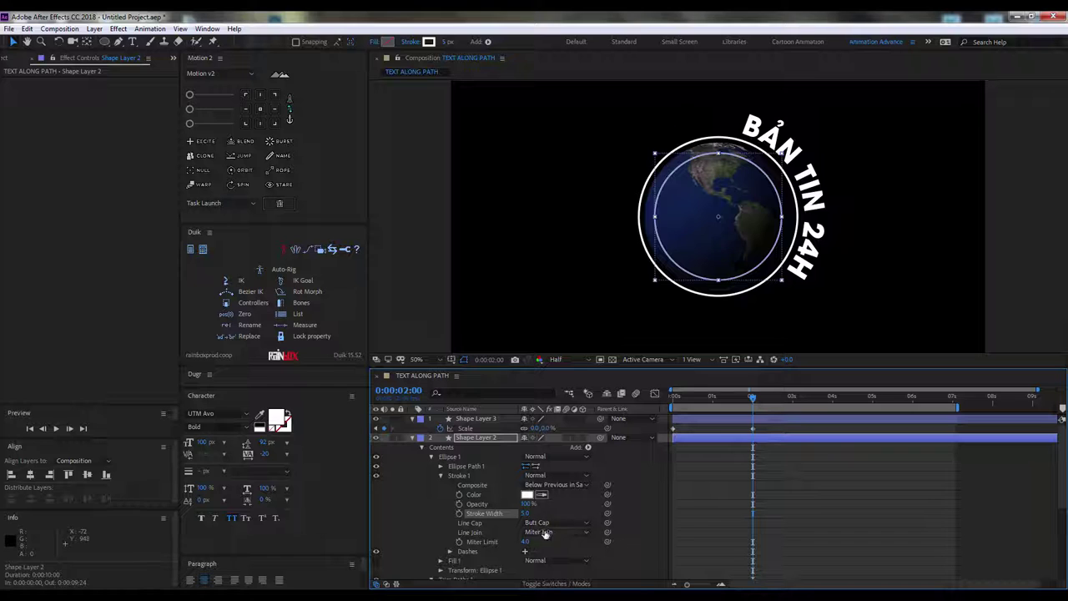
{"action": "left_click", "coordinate": [543, 522]}
{"action": "left_click", "coordinate": [544, 537]}
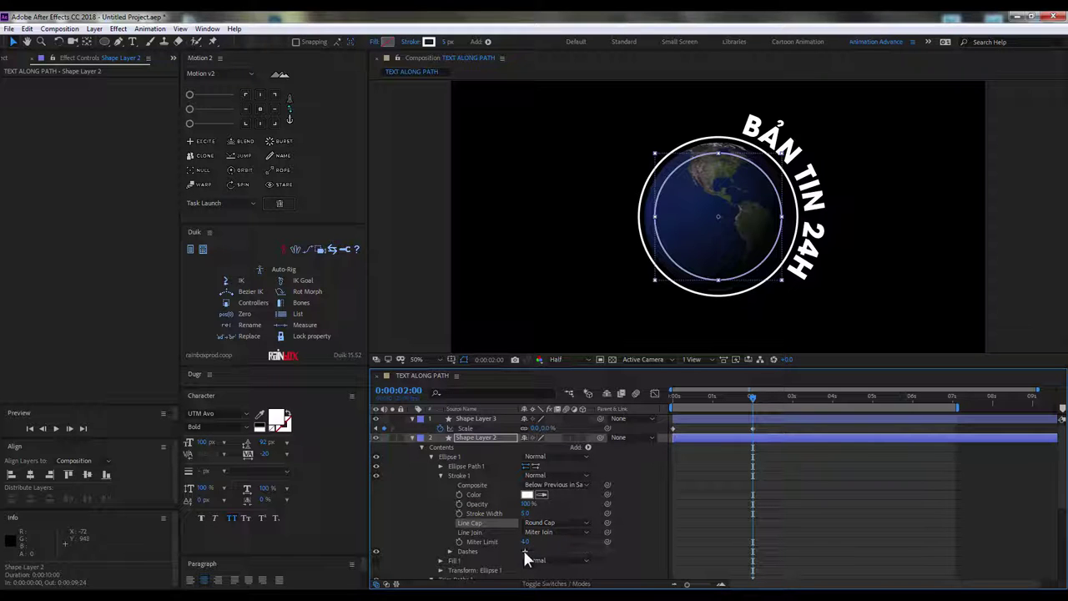
{"action": "left_click", "coordinate": [525, 552]}
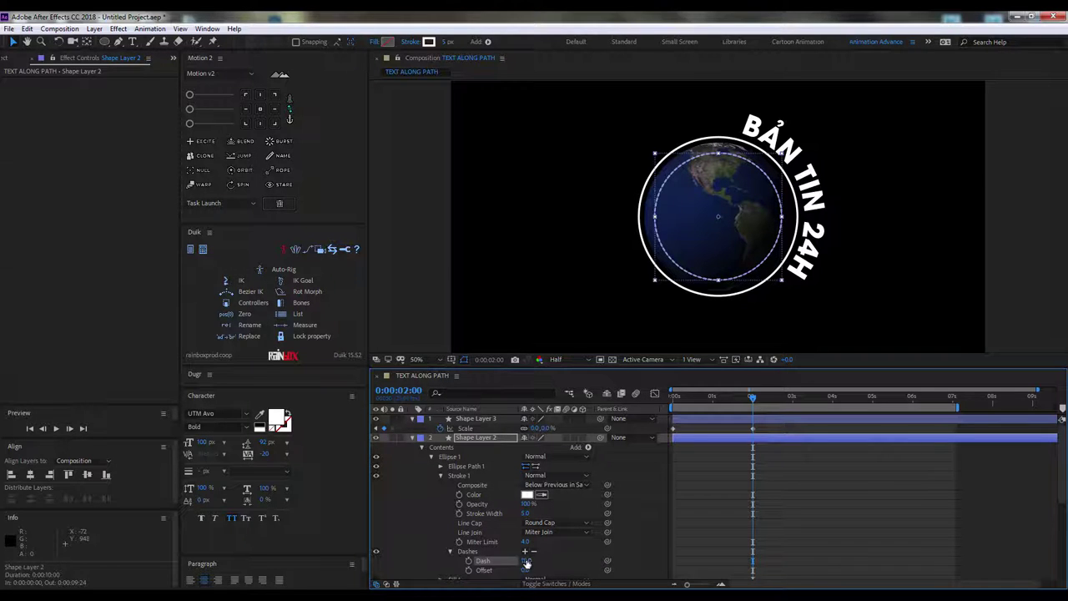
{"action": "left_click", "coordinate": [690, 523]}
{"action": "key", "text": "space"}
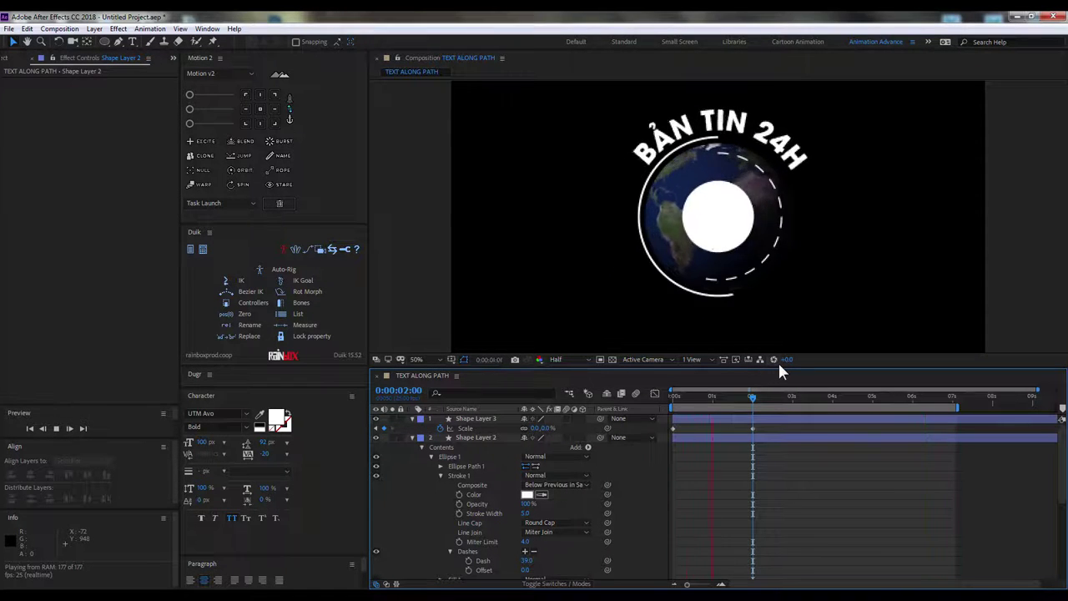
Step: Stop the preview, return to the timeline start, and collapse all layer properties
{"action": "key", "text": "space"}
{"action": "left_click", "coordinate": [677, 397]}
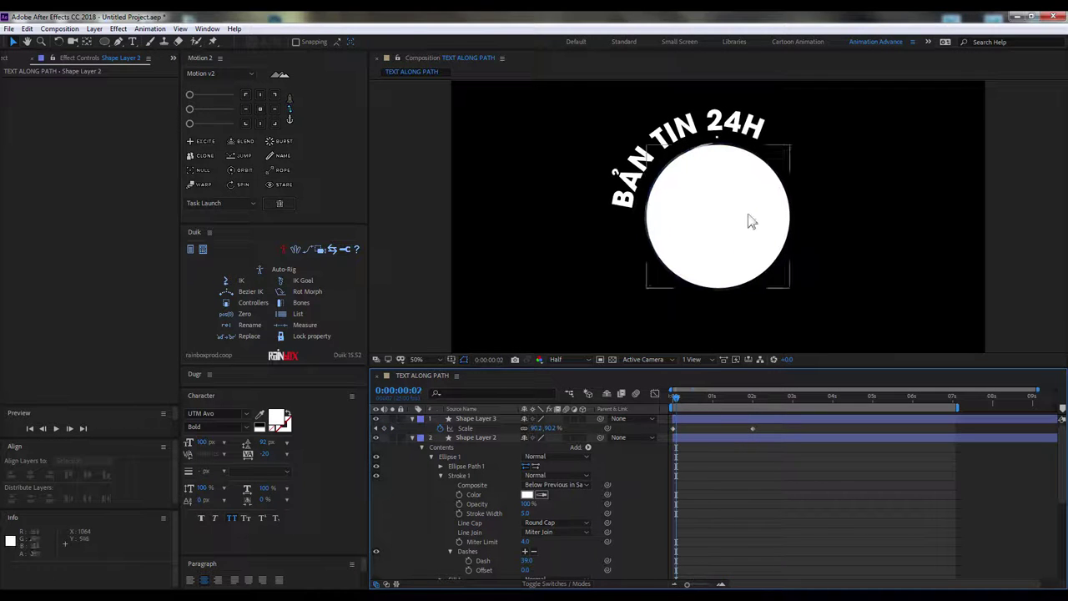
{"action": "left_click", "coordinate": [746, 220]}
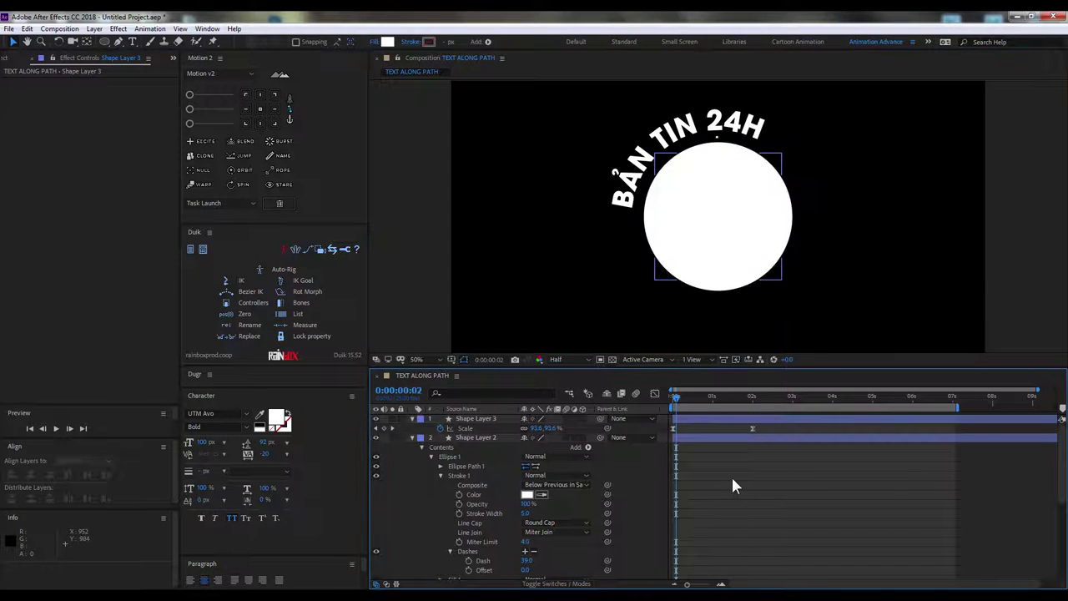
{"action": "key", "text": "u"}
{"action": "left_click", "coordinate": [471, 541]}
Step: Create a magenta solid and send it to the bottom of the layer stack with Ctrl+Shift+[
{"action": "right_click", "coordinate": [471, 541]}
{"action": "mouse_move", "coordinate": [487, 408]}
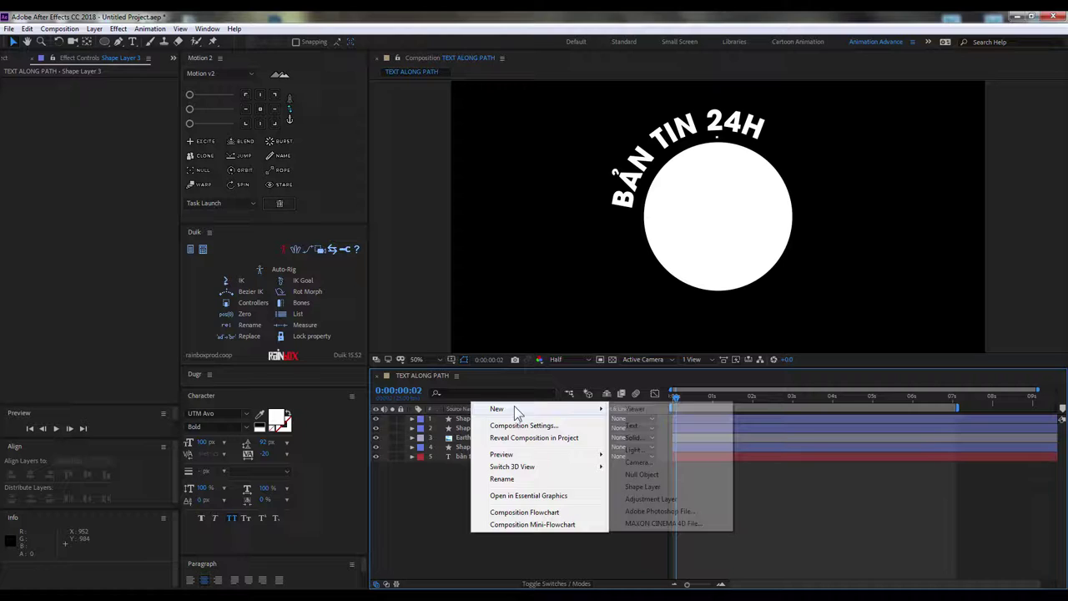
{"action": "left_click", "coordinate": [641, 435]}
{"action": "left_click", "coordinate": [425, 260]}
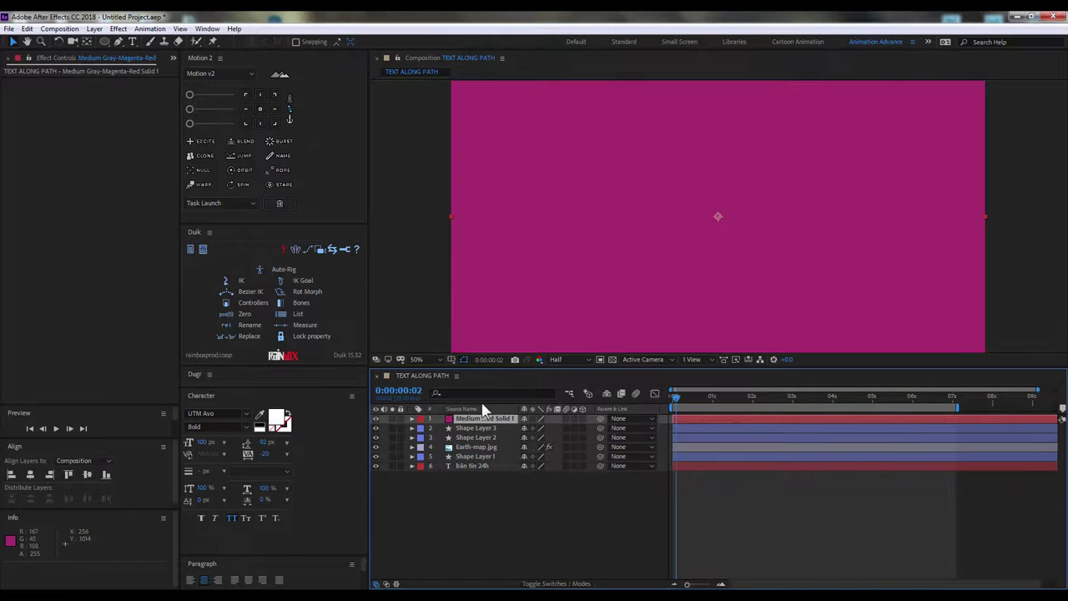
{"action": "key", "text": "ctrl+shift+bracketleft"}
{"action": "left_click_drag", "start_coordinate": [693, 397], "coordinate": [954, 389]}
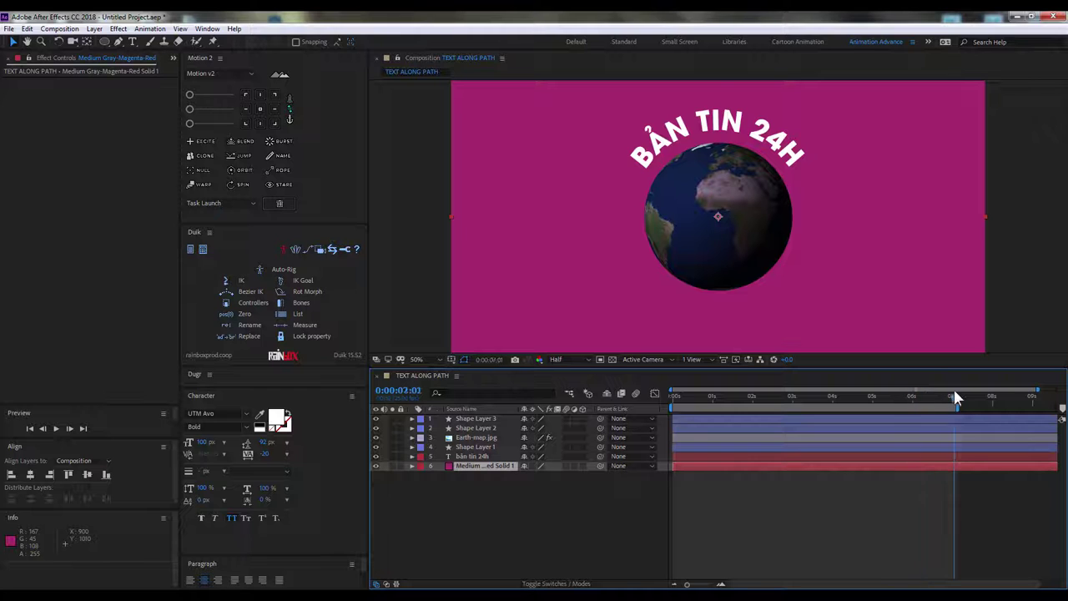
Step: Add a Curves effect to Earth-map.jpg and raise its RGB curve to brighten the globe
{"action": "right_click", "coordinate": [460, 440]}
{"action": "mouse_move", "coordinate": [534, 296]}
{"action": "mouse_move", "coordinate": [704, 338]}
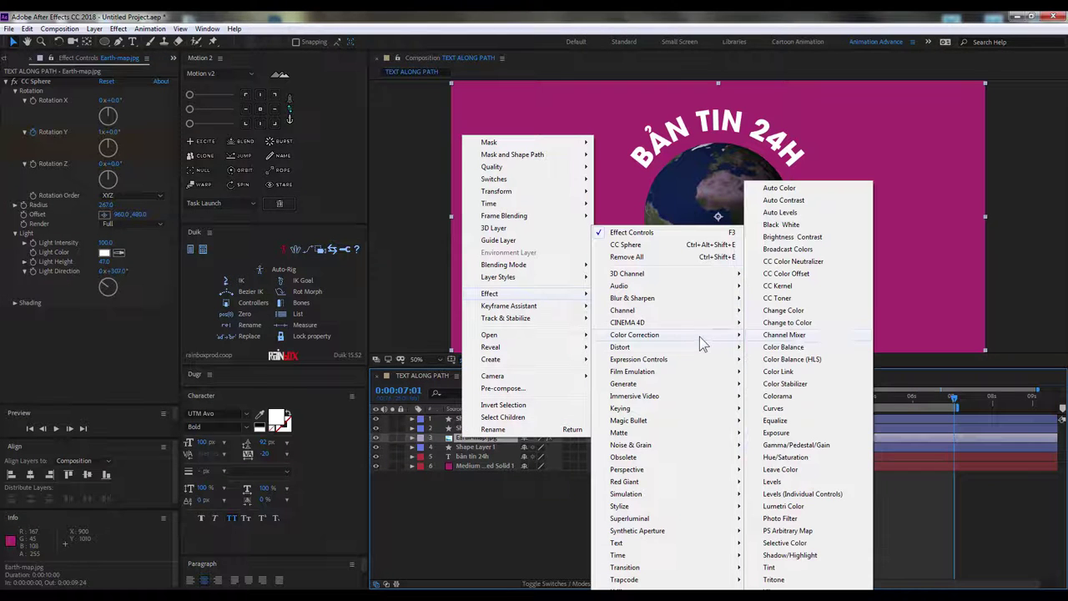
{"action": "left_click", "coordinate": [781, 410]}
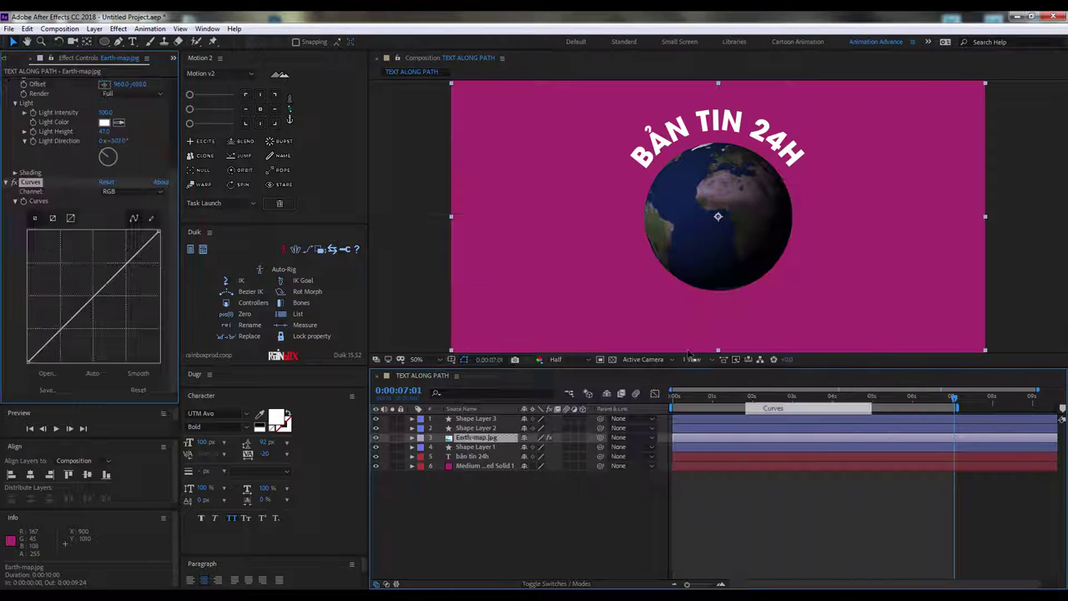
{"action": "left_click_drag", "start_coordinate": [86, 305], "coordinate": [86, 292]}
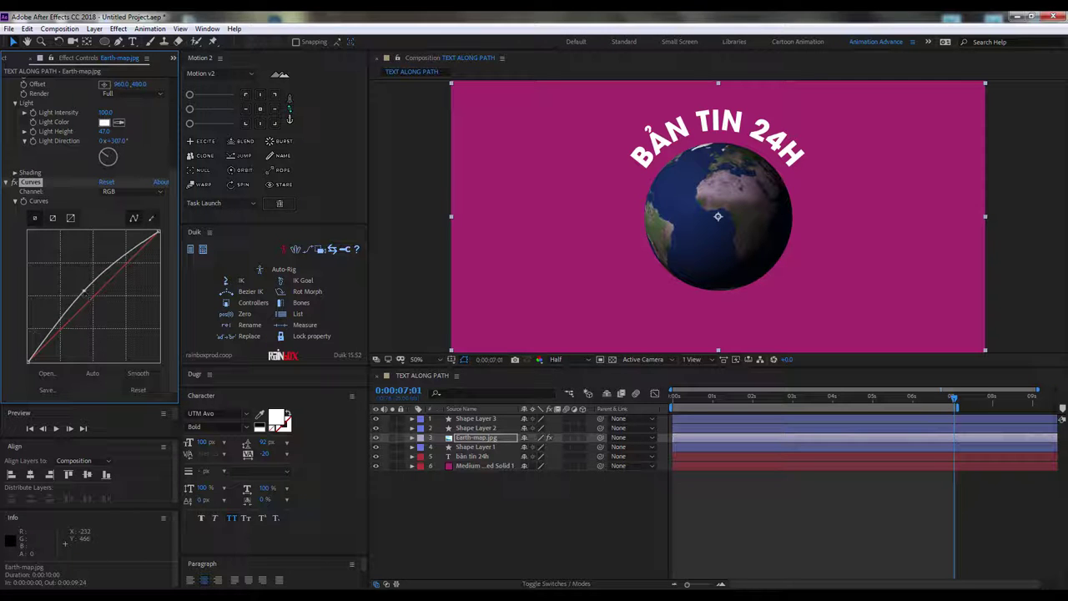
{"action": "left_click_drag", "start_coordinate": [40, 332], "coordinate": [44, 330]}
{"action": "left_click_drag", "start_coordinate": [679, 399], "coordinate": [912, 392]}
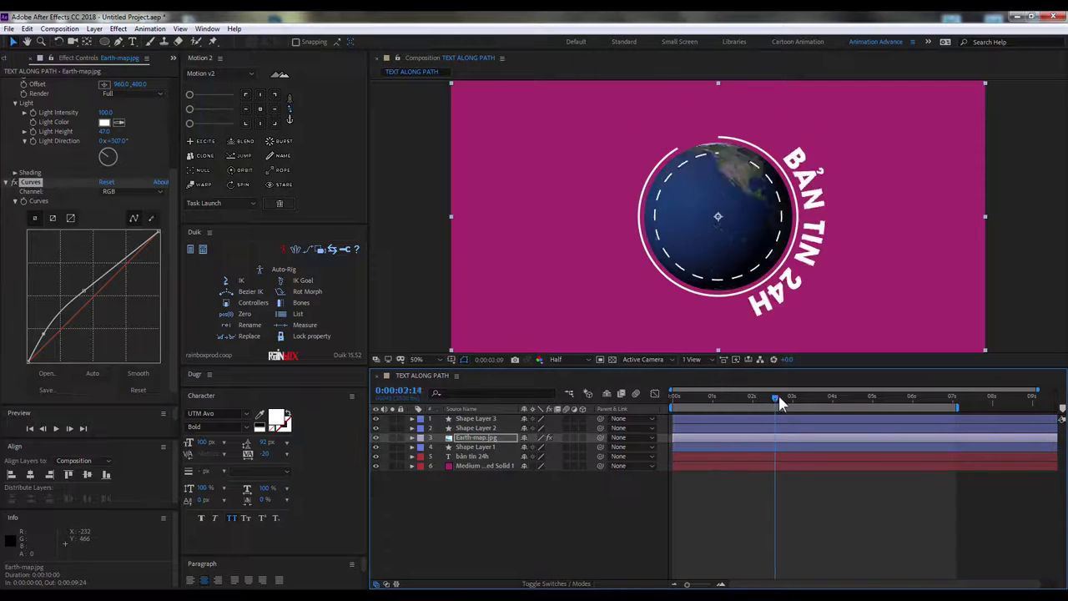
Step: Lower Shape Layer 3's Opacity to 80% so the globe shows through the white disc
{"action": "left_click", "coordinate": [555, 506]}
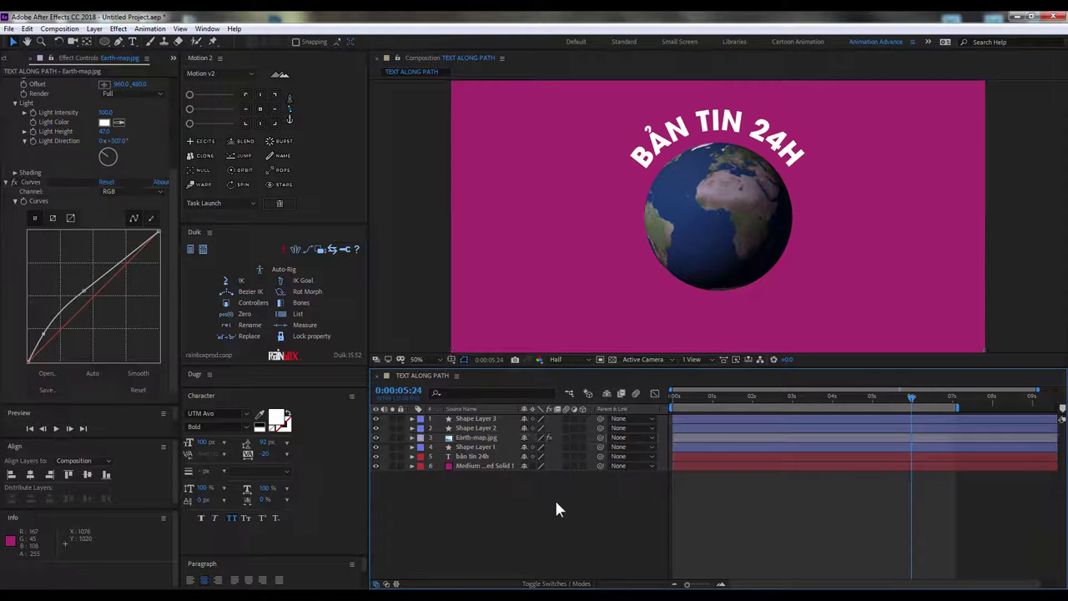
{"action": "left_click_drag", "start_coordinate": [703, 399], "coordinate": [707, 398]}
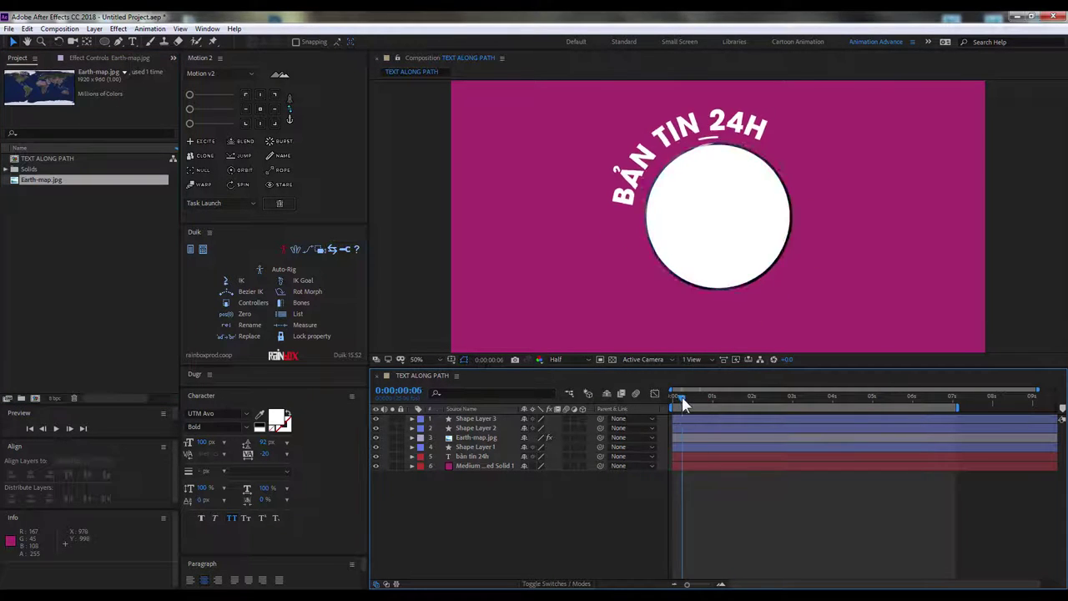
{"action": "left_click", "coordinate": [730, 209]}
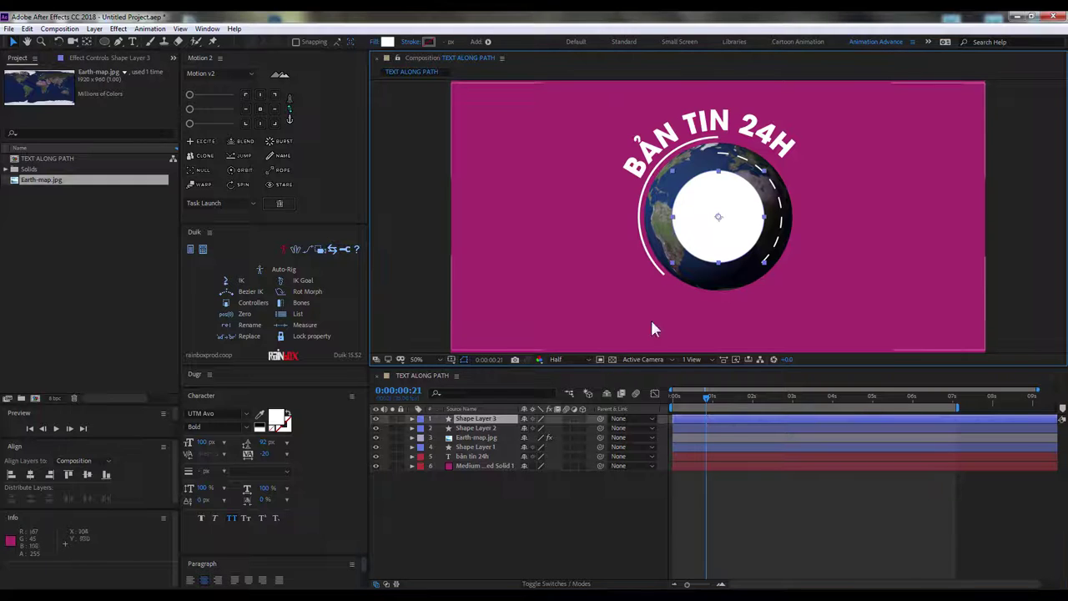
{"action": "key", "text": "t"}
{"action": "left_click_drag", "start_coordinate": [528, 428], "coordinate": [522, 429]}
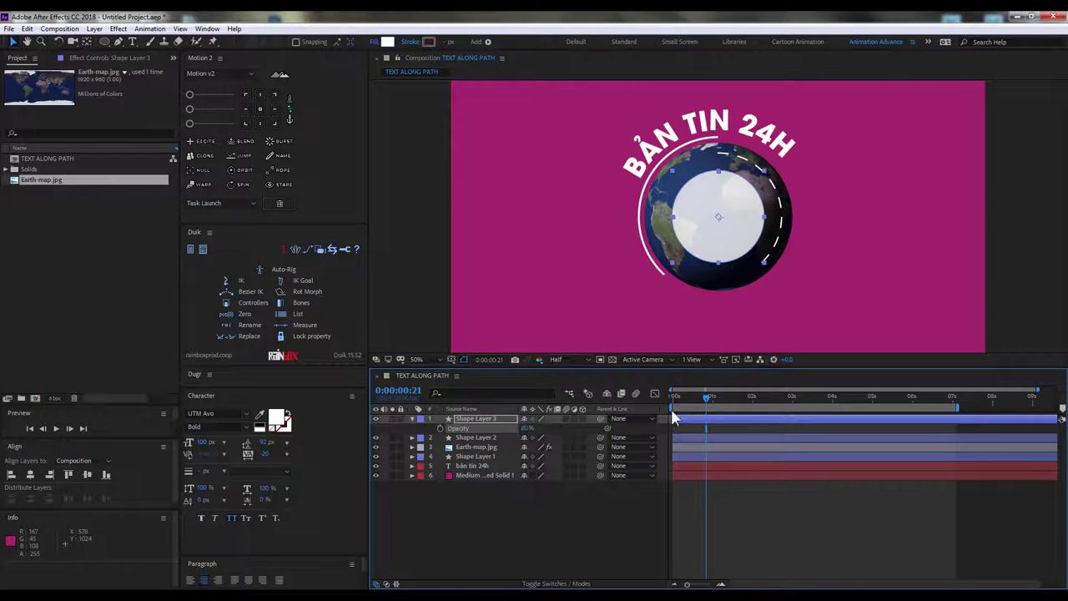
Step: Preview the animation from the start to check the semi-transparent disc
{"action": "key", "text": "space"}
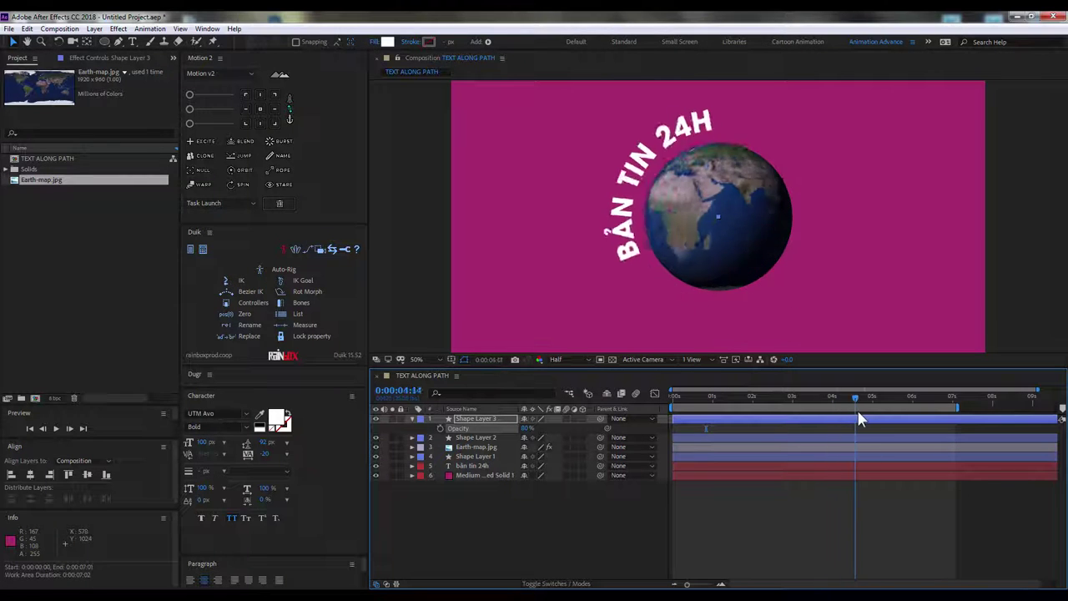
{"action": "left_click_drag", "start_coordinate": [803, 419], "coordinate": [772, 201]}
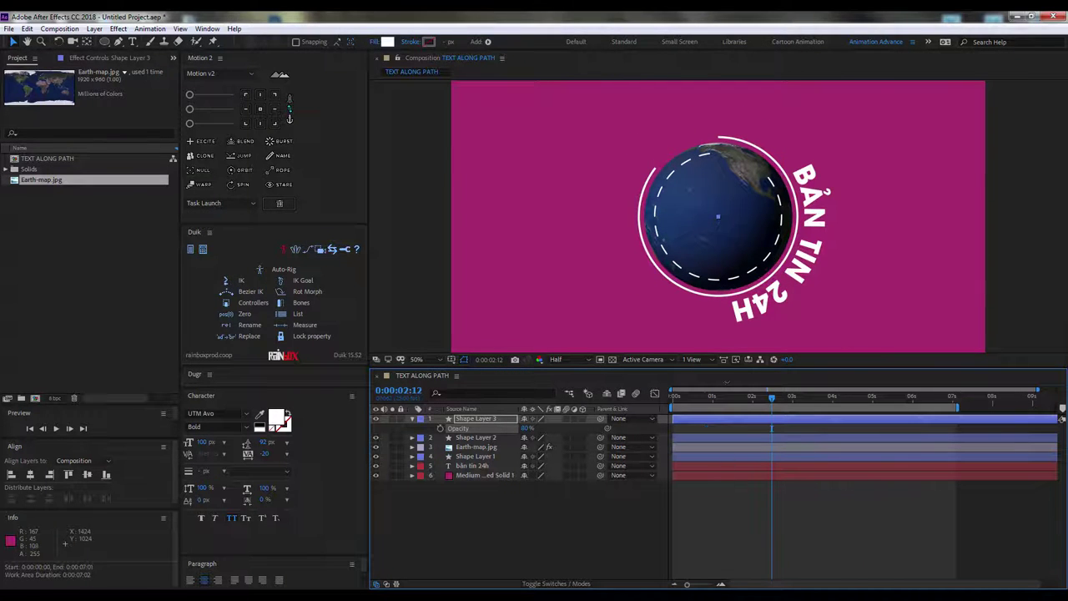
{"action": "scroll", "coordinate": [804, 241], "scroll_direction": "down", "scroll_amount": 2}
{"action": "left_click_drag", "start_coordinate": [772, 396], "coordinate": [652, 396]}
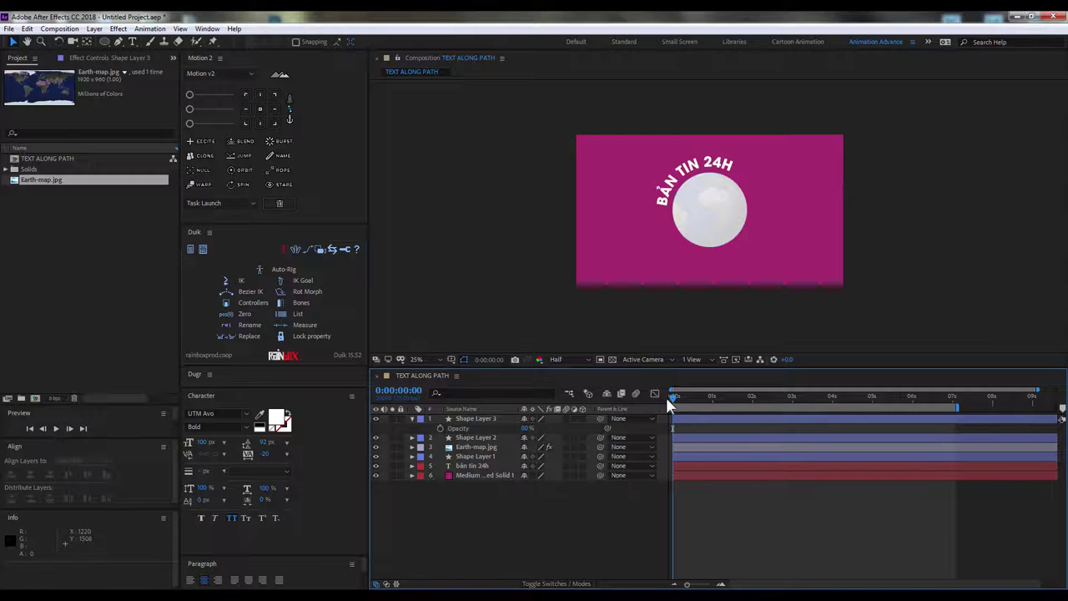
{"action": "key", "text": "space"}
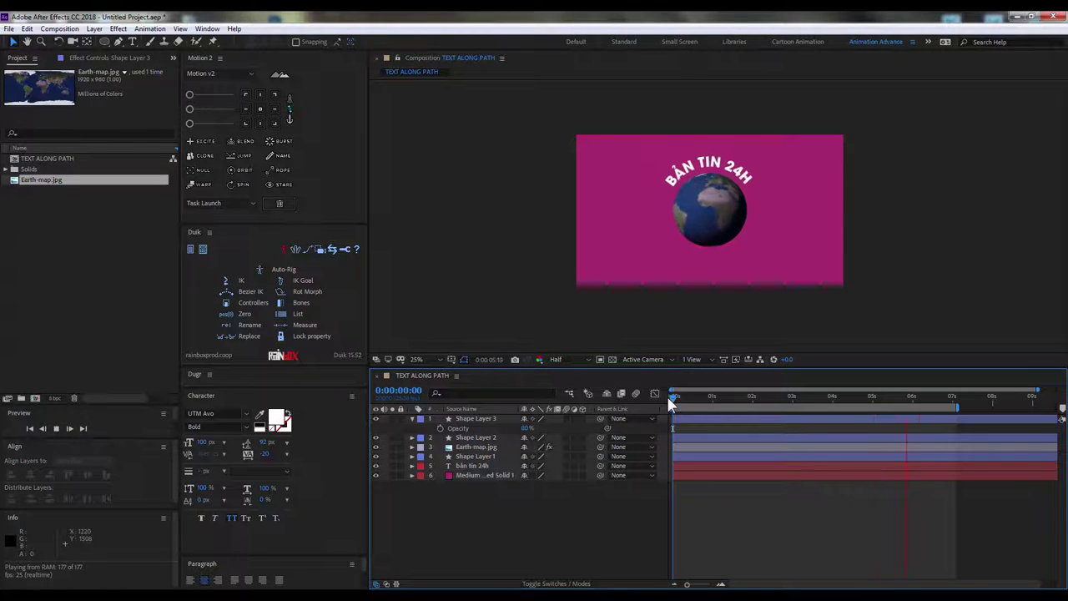
Step: Add the line '3/ Render thành video nhé' to the Notepad++ notes, then return to After Effects
{"action": "key", "text": "alt+Tab"}
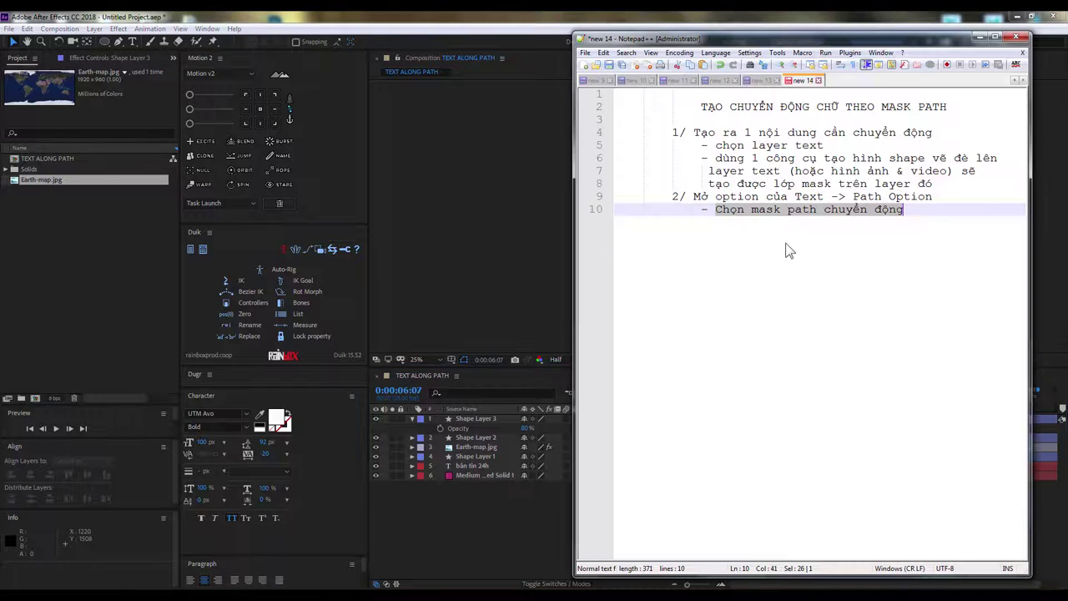
{"action": "left_click", "coordinate": [933, 211]}
{"action": "key", "text": "Return"}
{"action": "type", "text": "3/ Render"}
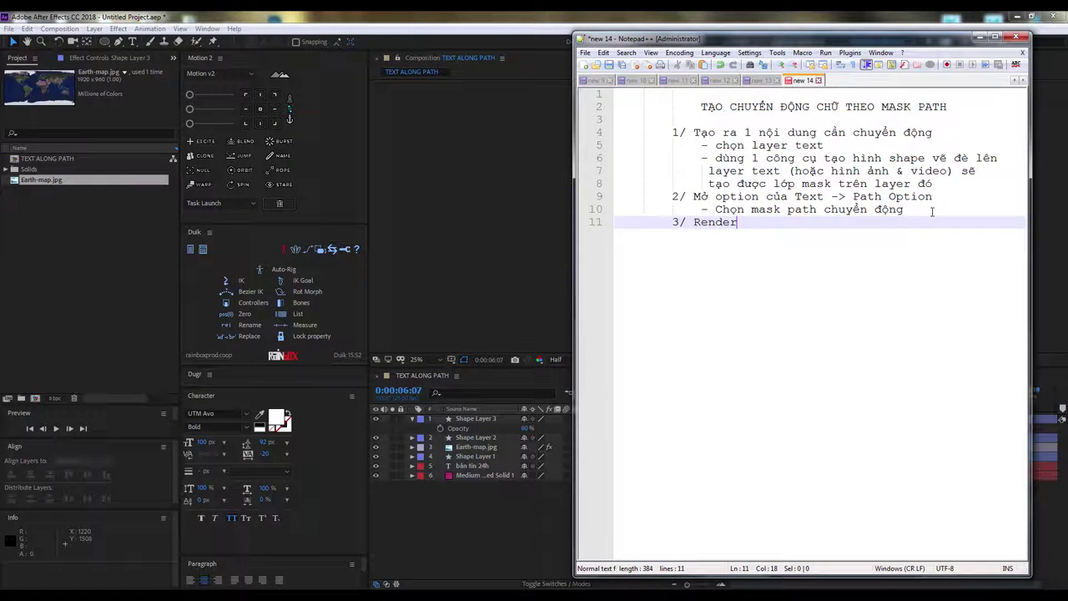
{"action": "type", "text": "thành"}
{"action": "type", "text": " video nhé"}
{"action": "key", "text": "Return"}
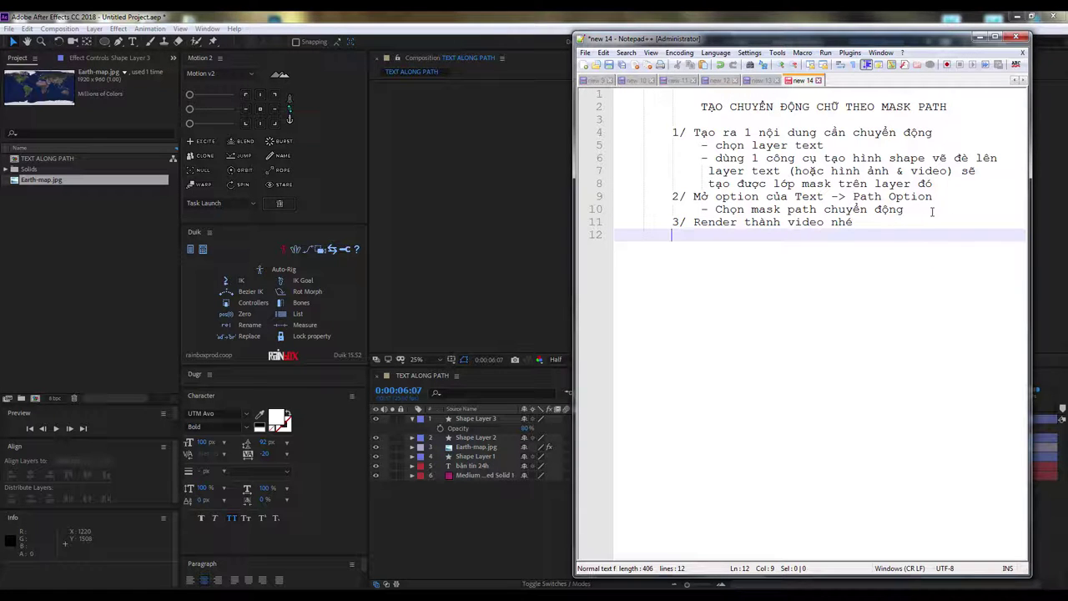
{"action": "left_click", "coordinate": [507, 521]}
{"action": "left_click", "coordinate": [693, 392]}
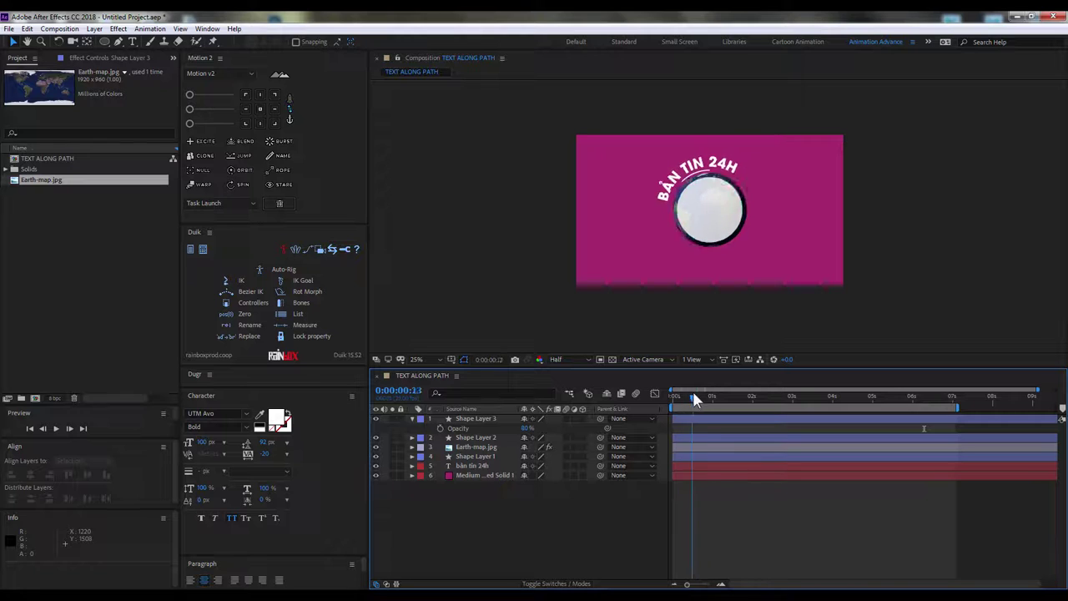
Step: At the first frame, set Shape Layer 3's Scale to 80% and scrub to check the disc
{"action": "left_click", "coordinate": [61, 28]}
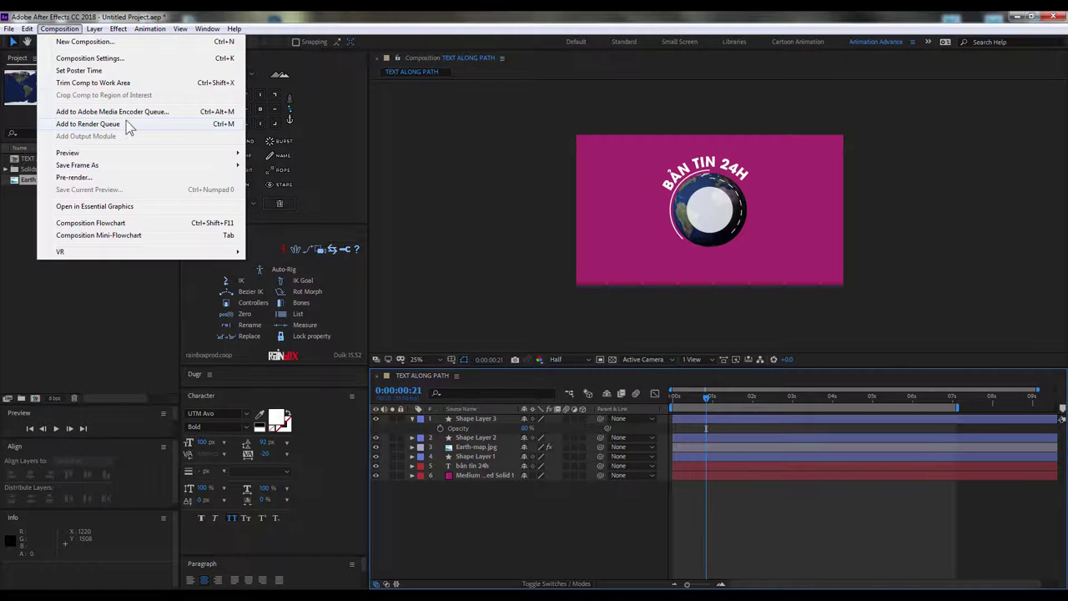
{"action": "left_click", "coordinate": [780, 531]}
{"action": "scroll", "coordinate": [723, 263], "scroll_direction": "up", "scroll_amount": 2}
{"action": "left_click_drag", "start_coordinate": [706, 394], "coordinate": [641, 398]}
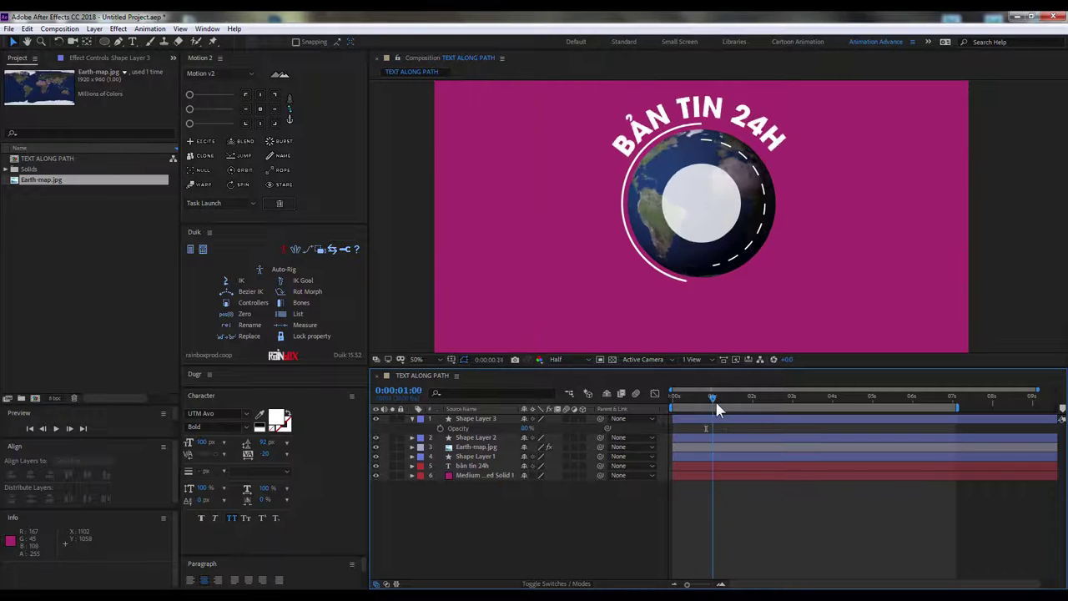
{"action": "left_click", "coordinate": [476, 419]}
{"action": "key", "text": "s"}
{"action": "left_click_drag", "start_coordinate": [538, 428], "coordinate": [513, 429]}
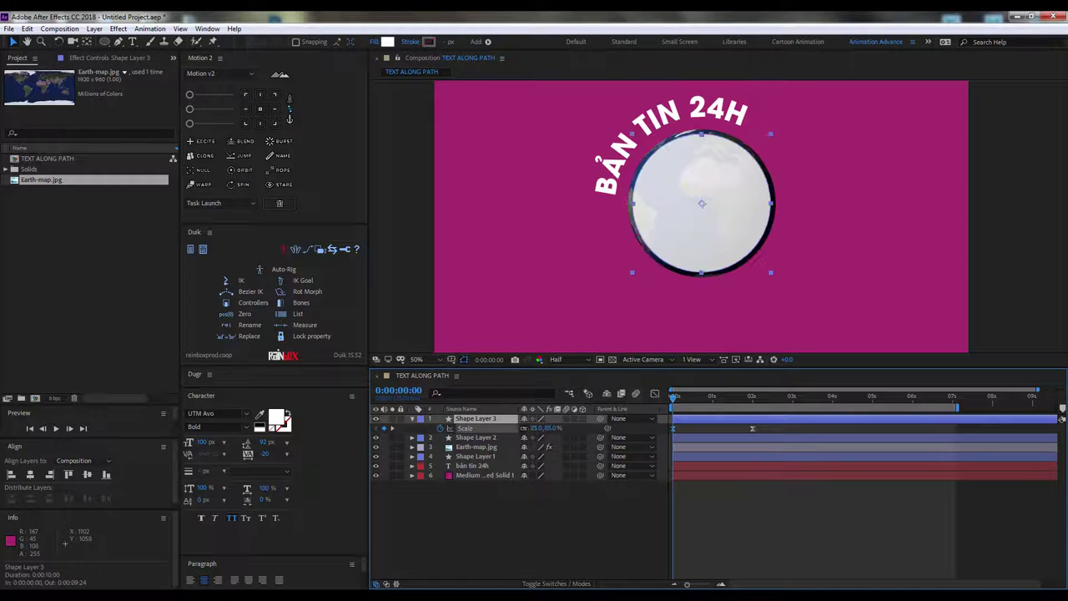
{"action": "key", "text": "F2"}
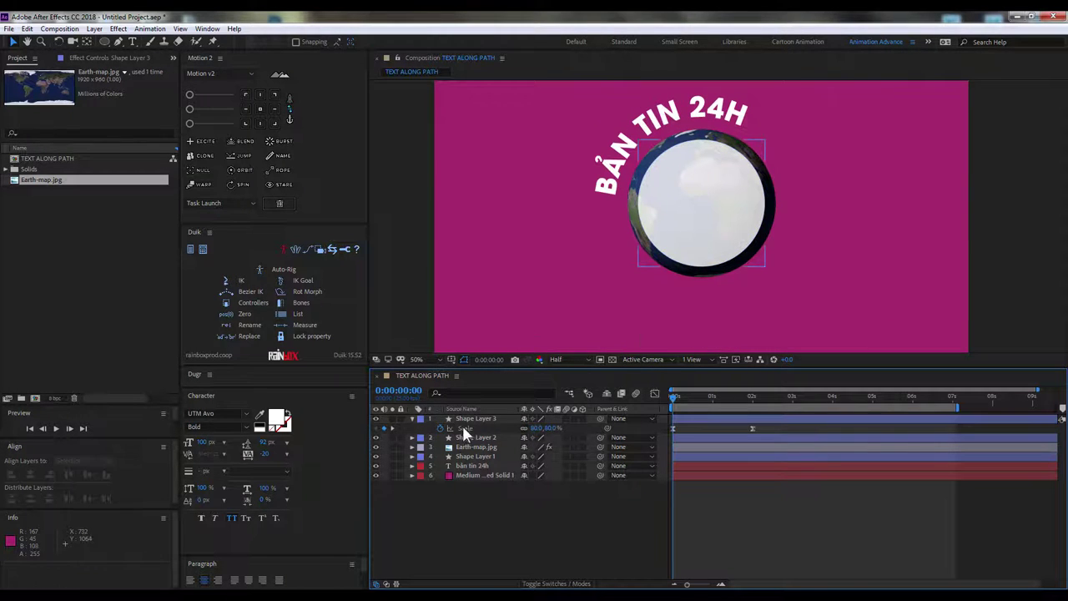
{"action": "left_click_drag", "start_coordinate": [676, 399], "coordinate": [641, 402]}
Step: Apply a Radial Wipe transition to Shape Layer 3 and adjust its Transition Completion
{"action": "right_click", "coordinate": [476, 418]}
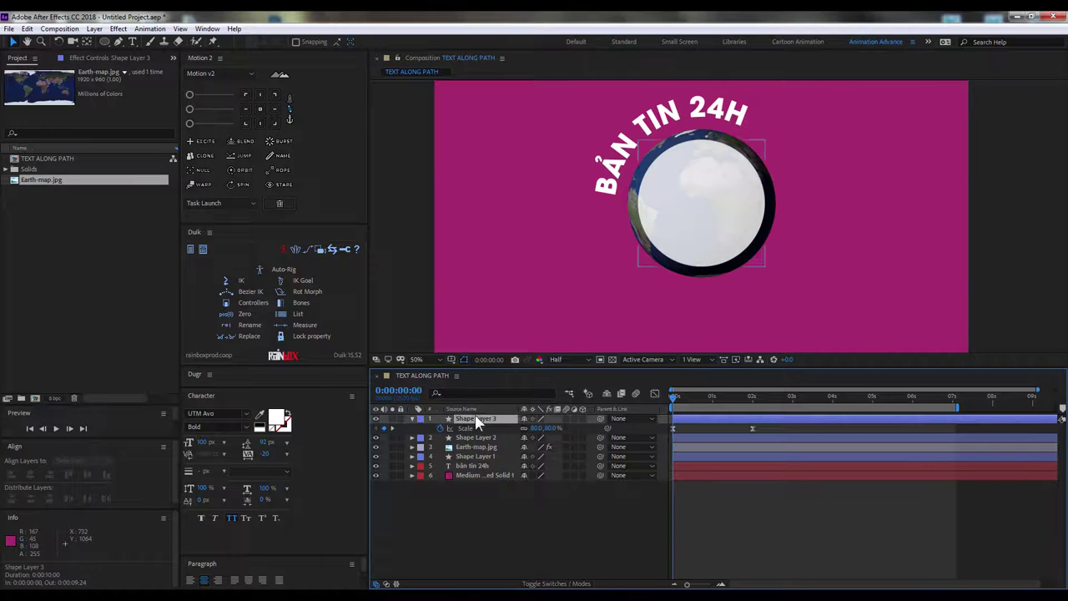
{"action": "mouse_move", "coordinate": [503, 272]}
{"action": "mouse_move", "coordinate": [688, 568]}
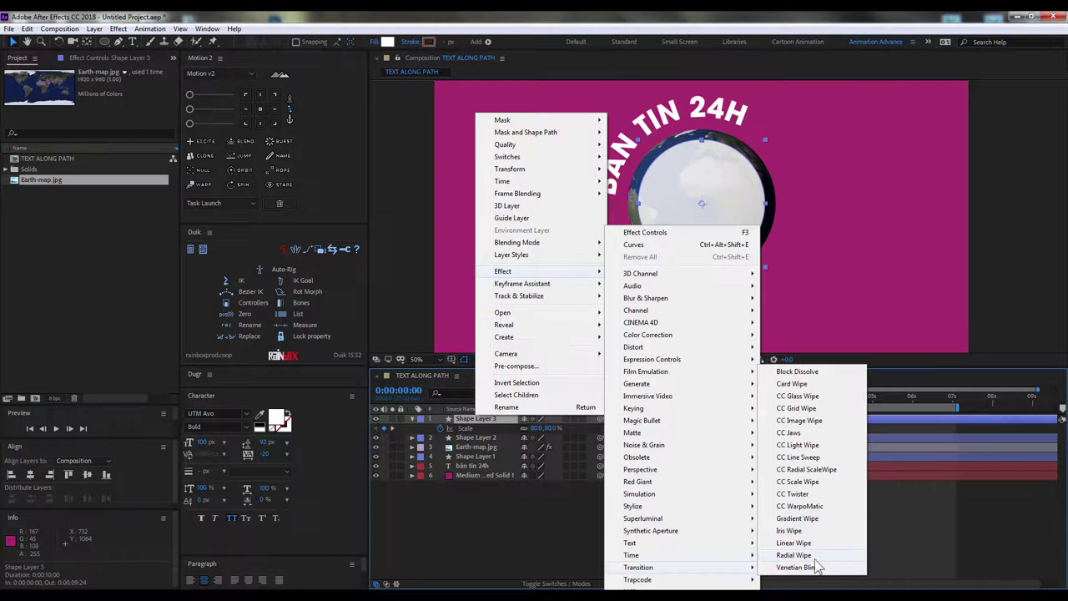
{"action": "left_click", "coordinate": [803, 555]}
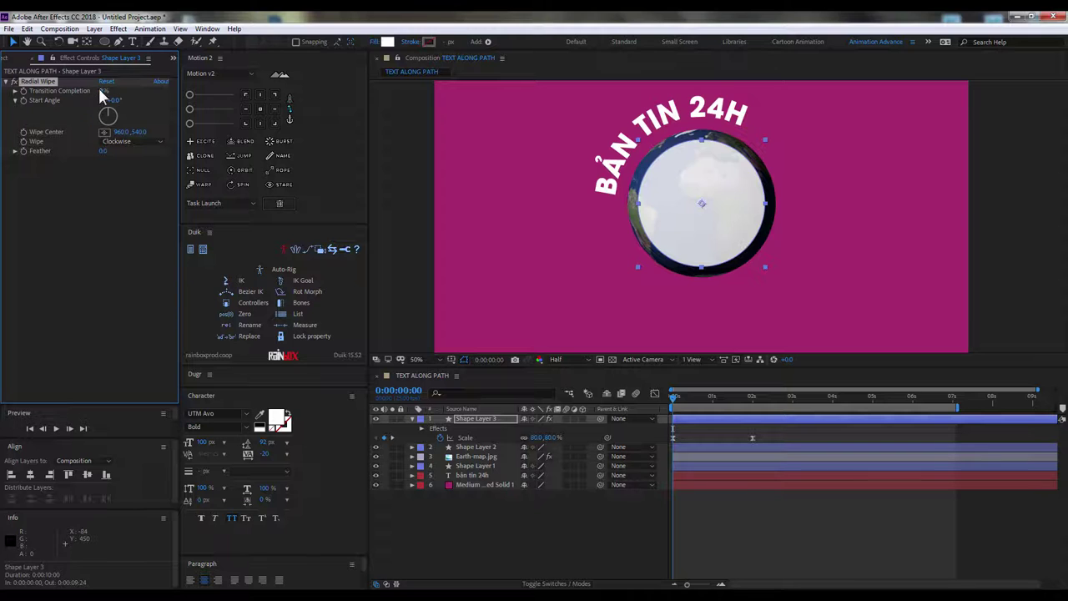
{"action": "left_click_drag", "start_coordinate": [102, 90], "coordinate": [102, 90]}
{"action": "left_click_drag", "start_coordinate": [706, 401], "coordinate": [754, 407]}
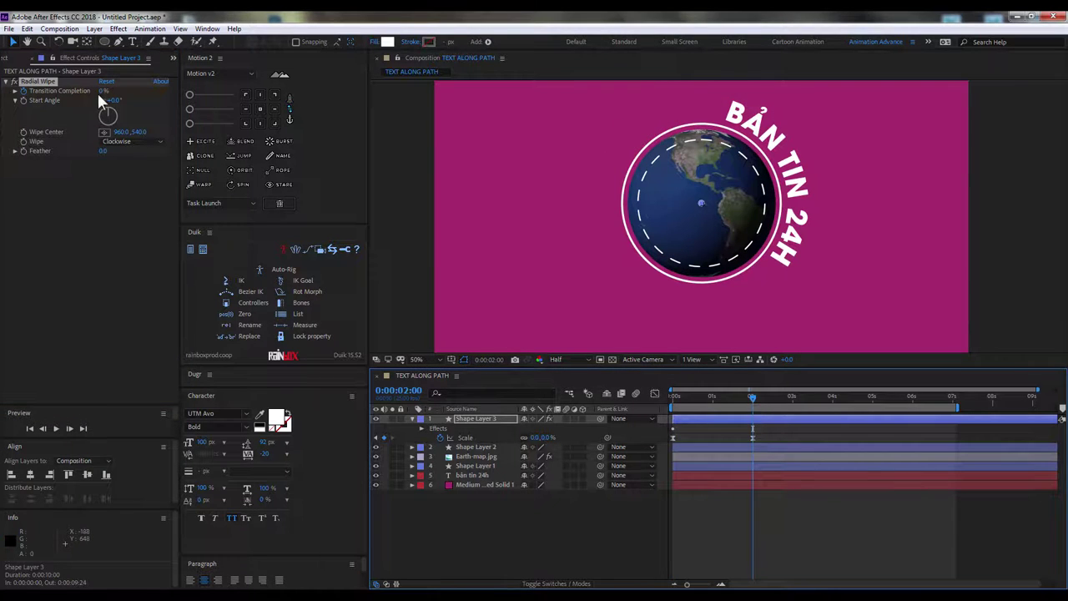
{"action": "mouse_move", "coordinate": [680, 397]}
{"action": "left_mouse_down"}
{"action": "mouse_move", "coordinate": [716, 403]}
{"action": "mouse_move", "coordinate": [652, 393]}
{"action": "left_mouse_up"}
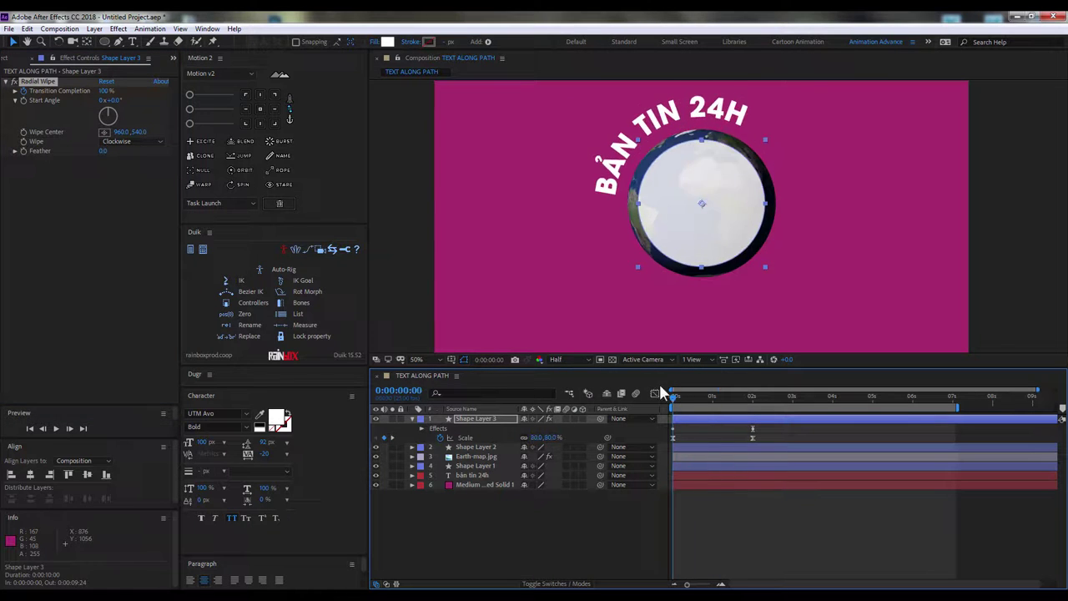
Step: Set the Radial Wipe direction to Both and preview the disc wiping away
{"action": "left_click", "coordinate": [121, 143]}
{"action": "left_click", "coordinate": [121, 181]}
{"action": "key", "text": "space"}
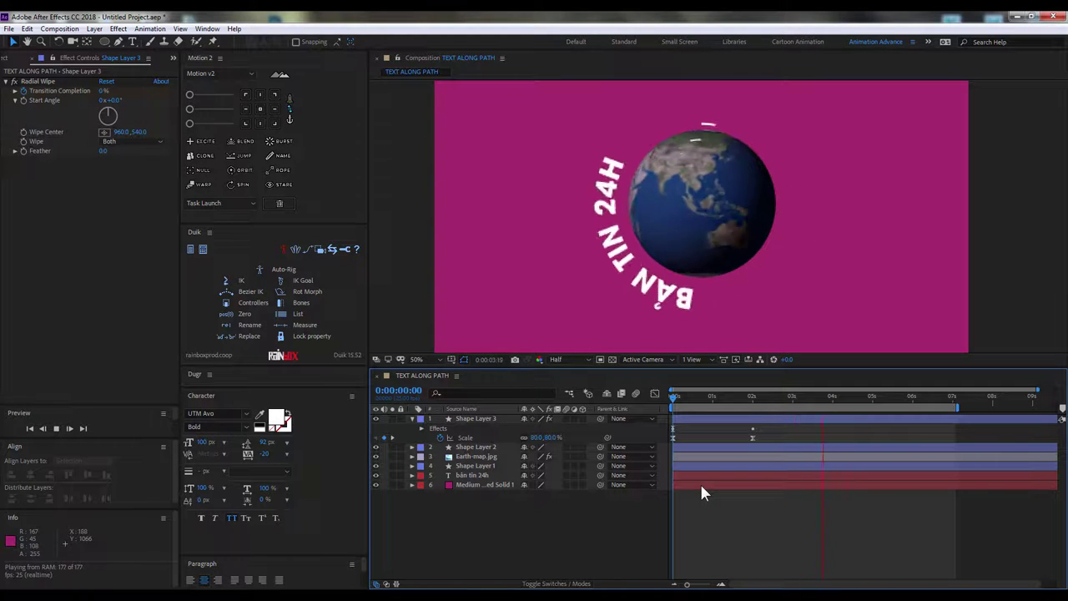
{"action": "key", "text": "space"}
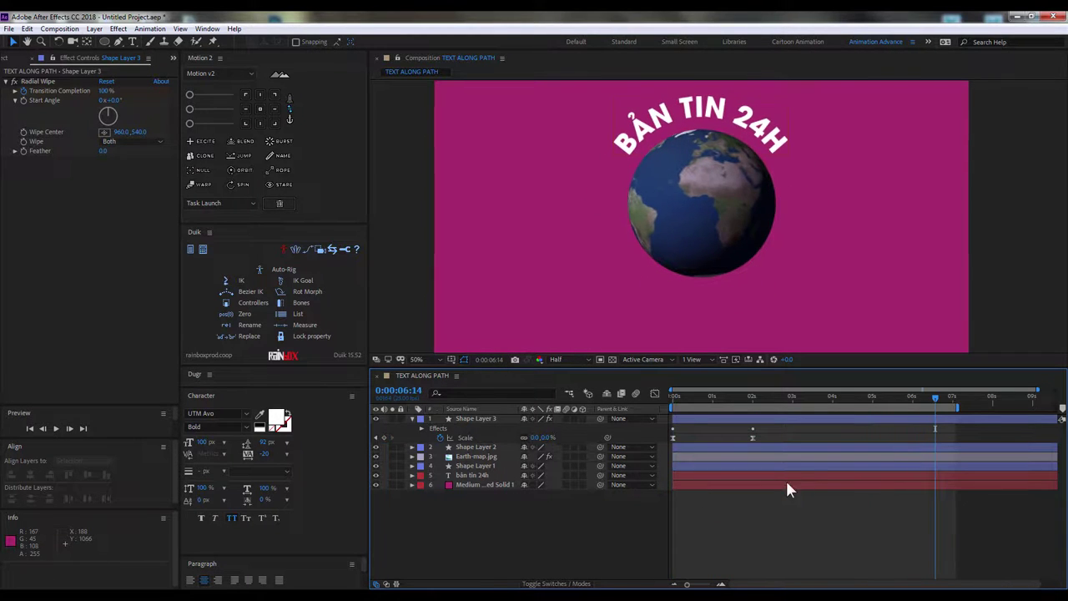
{"action": "left_click", "coordinate": [412, 419]}
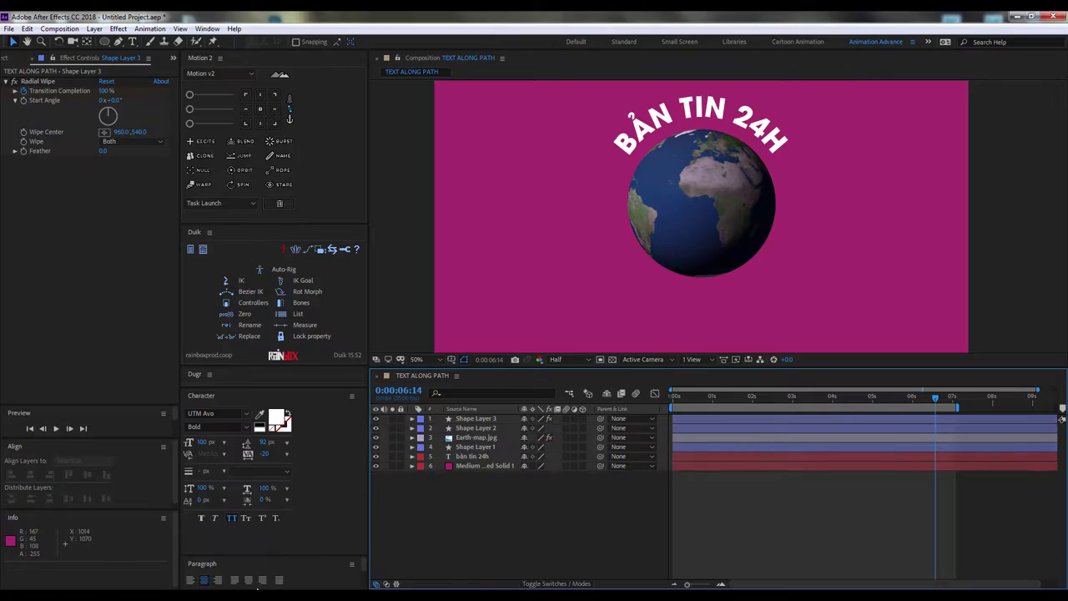